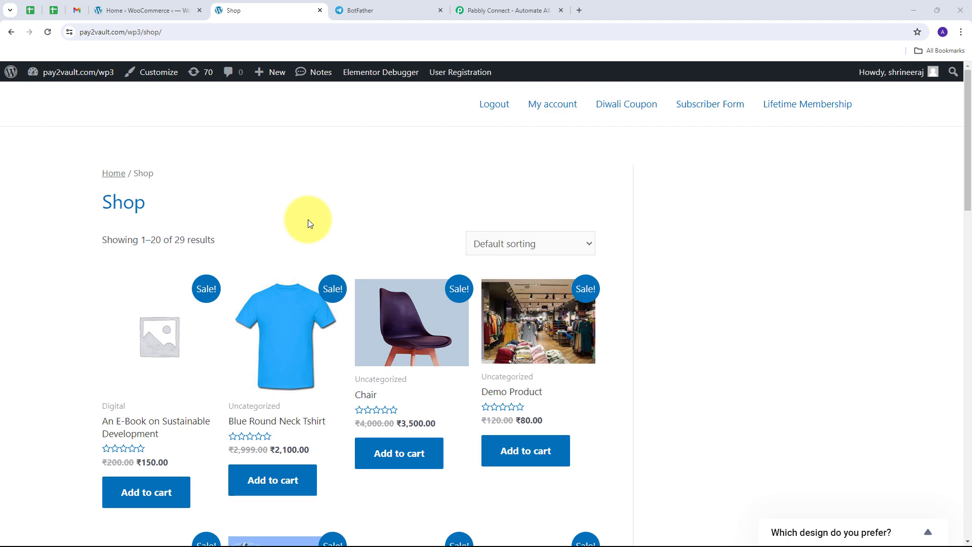
Step: Switch to the Pabbly website, sign in, and open the Pabbly Connect dashboard
{"action": "left_click", "coordinate": [379, 9]}
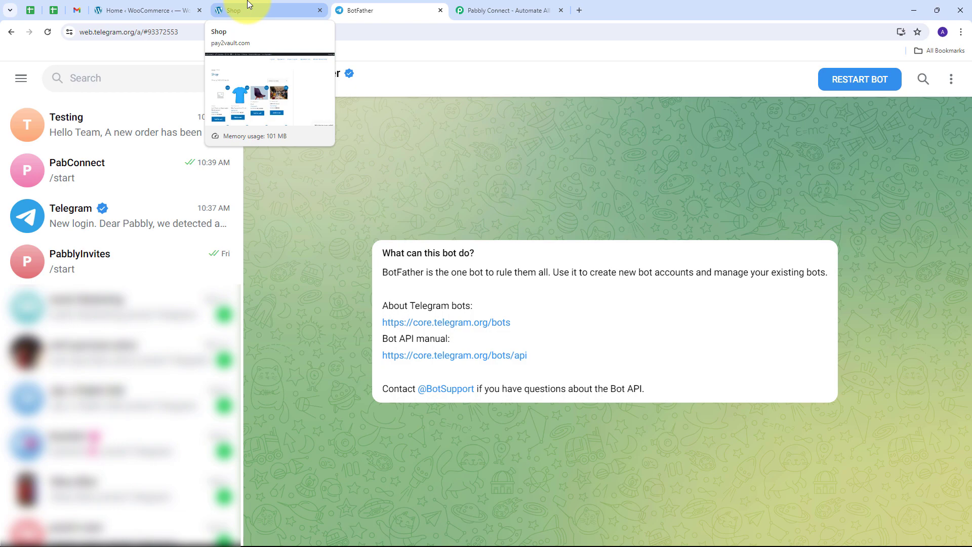
{"action": "left_click", "coordinate": [483, 7]}
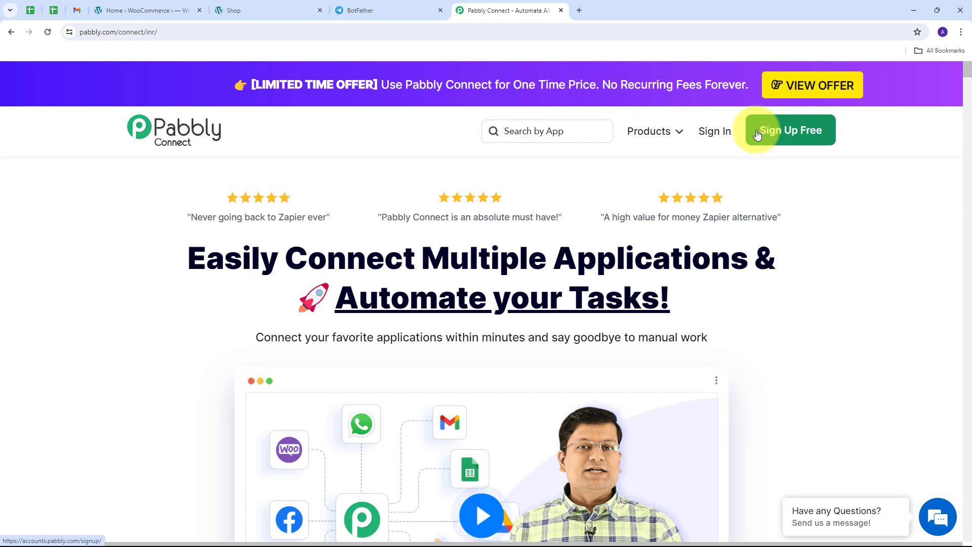
{"action": "left_click", "coordinate": [712, 134]}
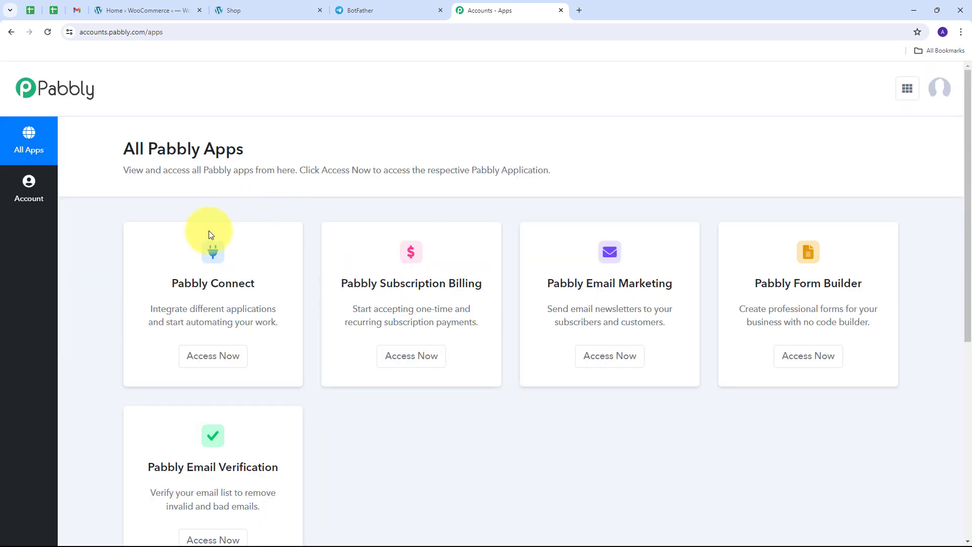
{"action": "scroll", "coordinate": [209, 230], "scroll_direction": "down", "scroll_amount": 1}
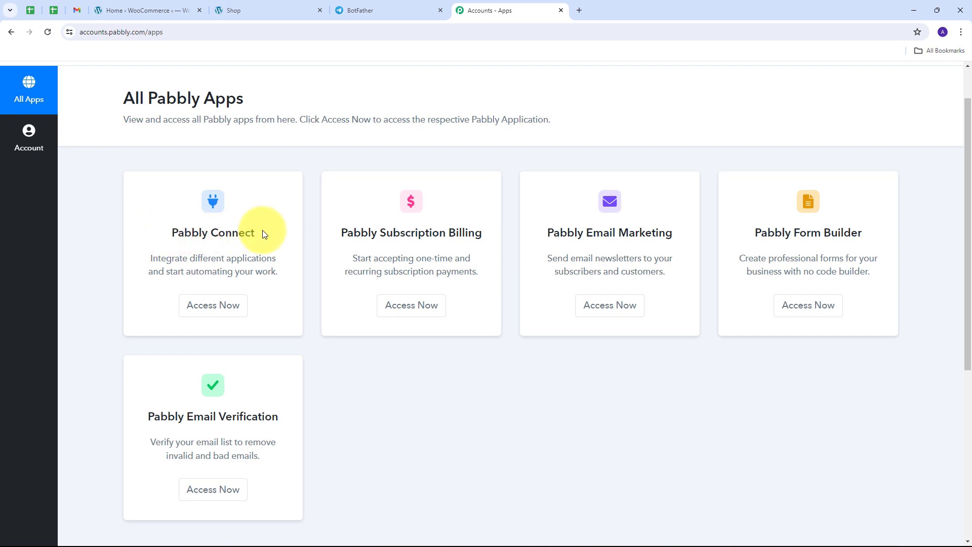
{"action": "left_click", "coordinate": [209, 306]}
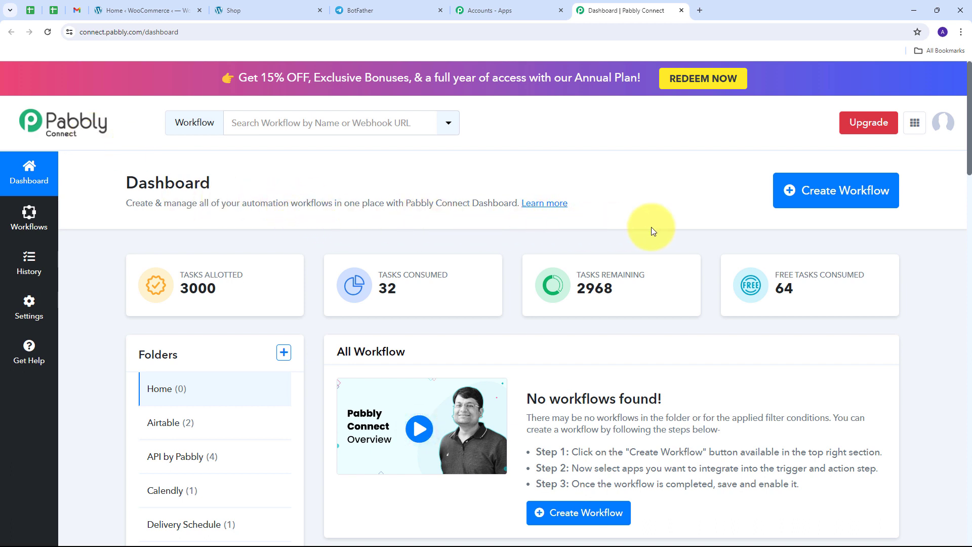
Step: Create a workflow in the WooCommerce folder with a name starting "Enable Telegram Notification for WooCommerce Order"
{"action": "left_click", "coordinate": [791, 191]}
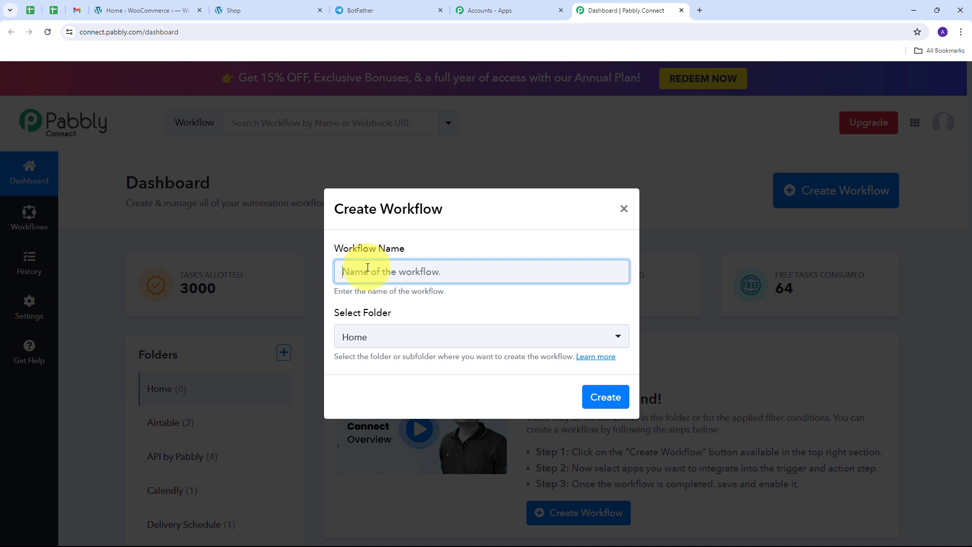
{"action": "key", "text": "ctrl+v"}
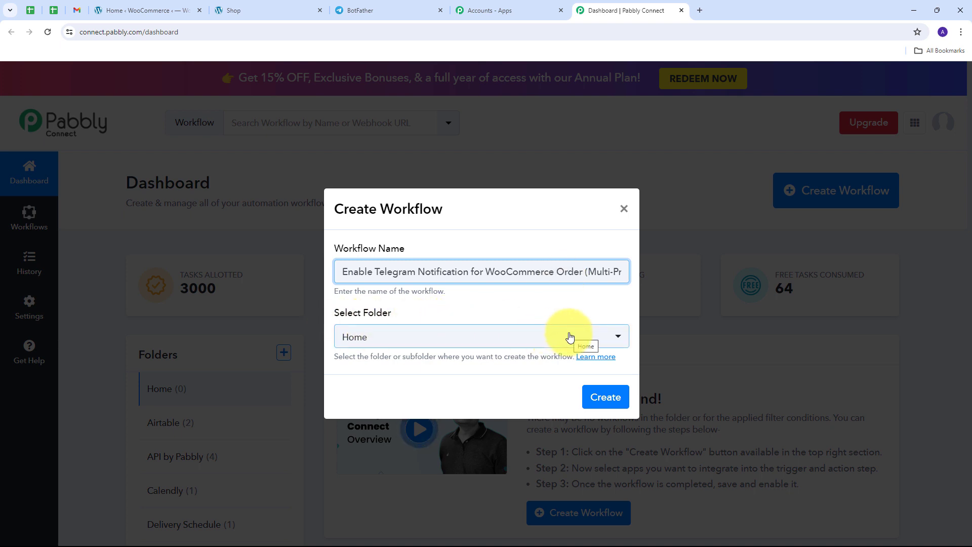
{"action": "left_click", "coordinate": [485, 337]}
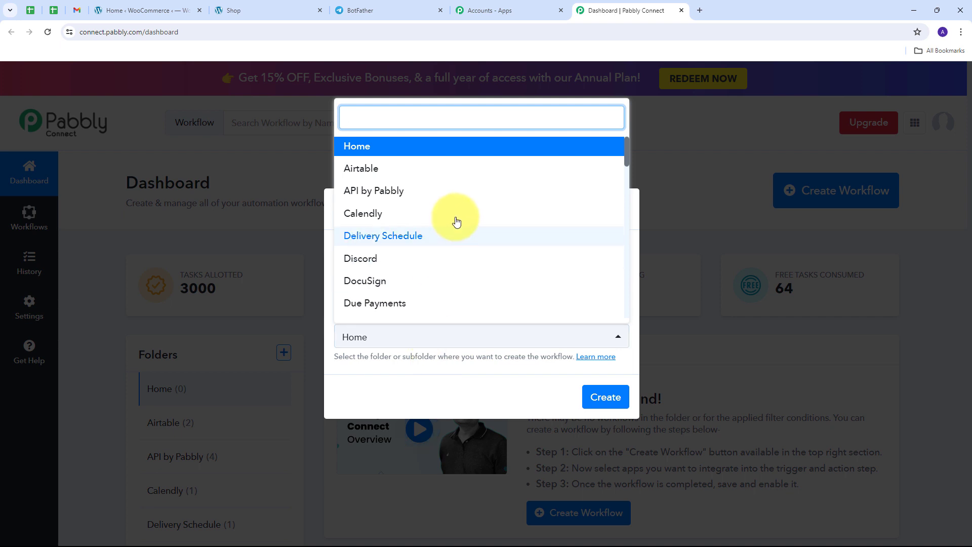
{"action": "scroll", "coordinate": [454, 219], "scroll_direction": "down", "scroll_amount": 4}
{"action": "scroll", "coordinate": [456, 219], "scroll_direction": "down", "scroll_amount": 15}
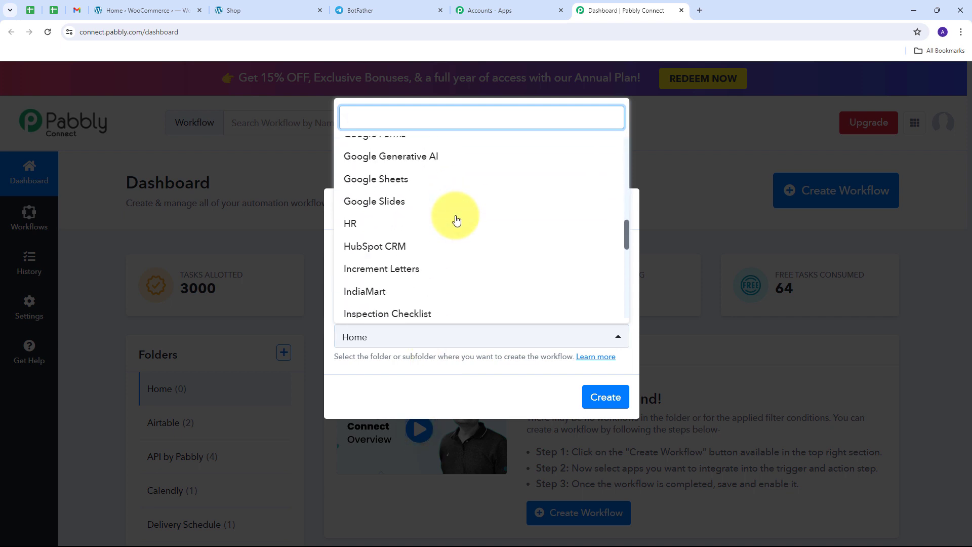
{"action": "scroll", "coordinate": [456, 219], "scroll_direction": "down", "scroll_amount": 2}
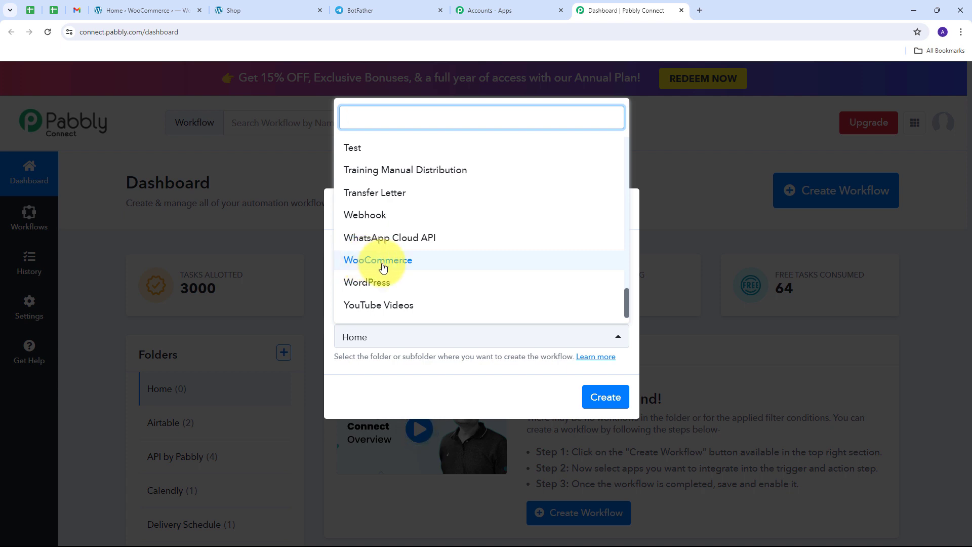
{"action": "left_click", "coordinate": [383, 267]}
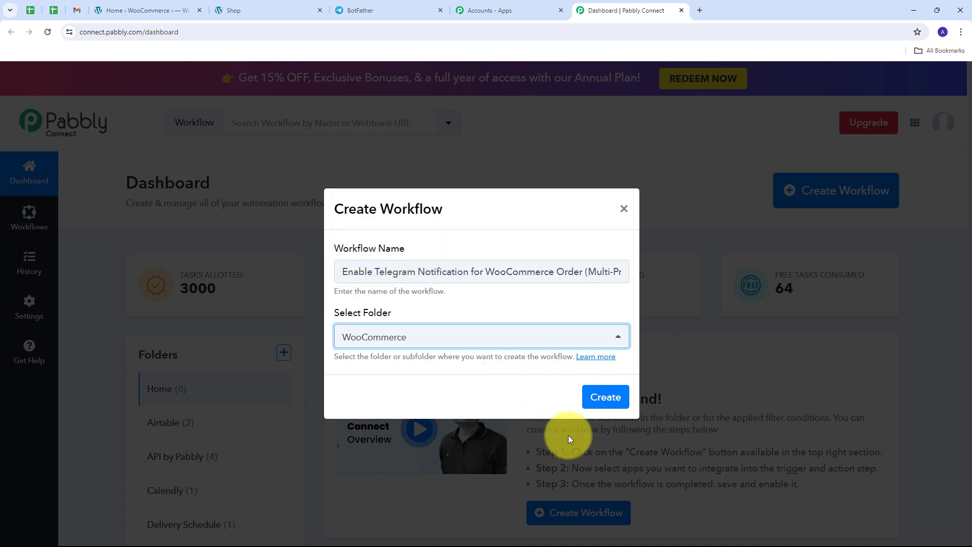
{"action": "left_click", "coordinate": [602, 398]}
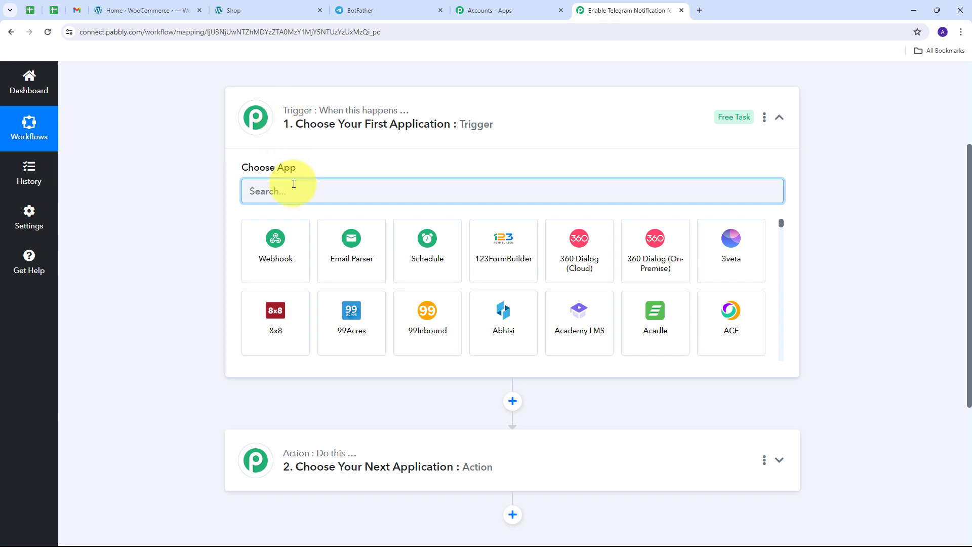
Step: Set the workflow trigger to WooCommerce with the New Order Created event
{"action": "mouse_move", "coordinate": [347, 117]}
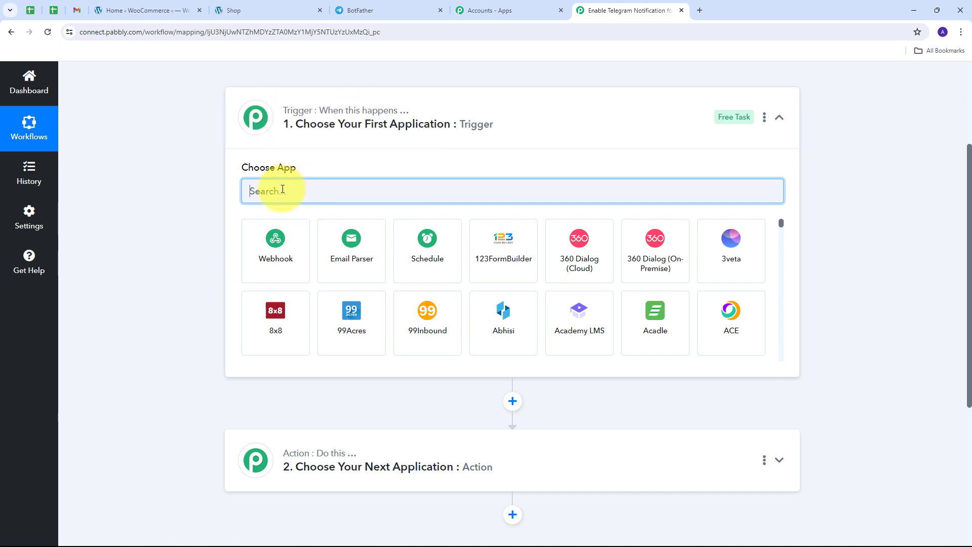
{"action": "type", "text": "WooCommerce"}
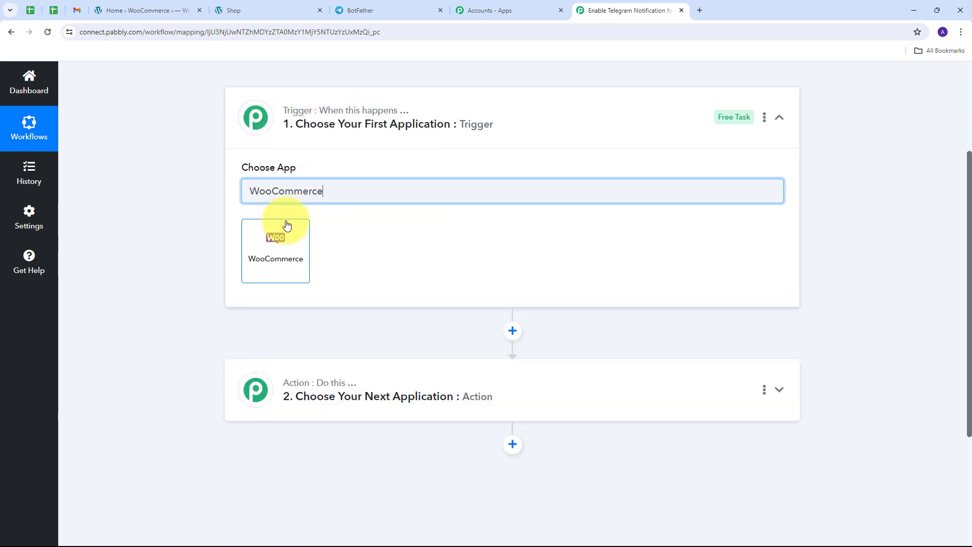
{"action": "left_click", "coordinate": [281, 244]}
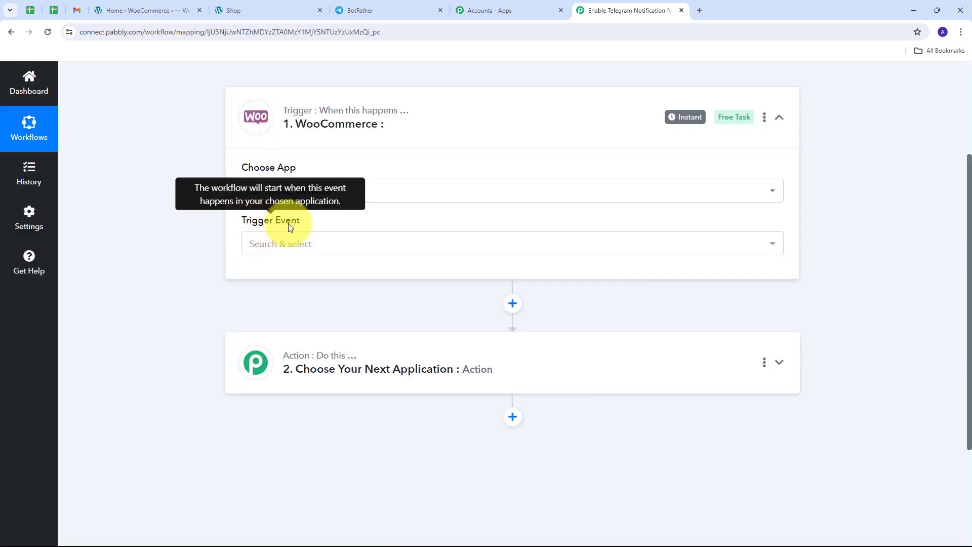
{"action": "left_click", "coordinate": [477, 252]}
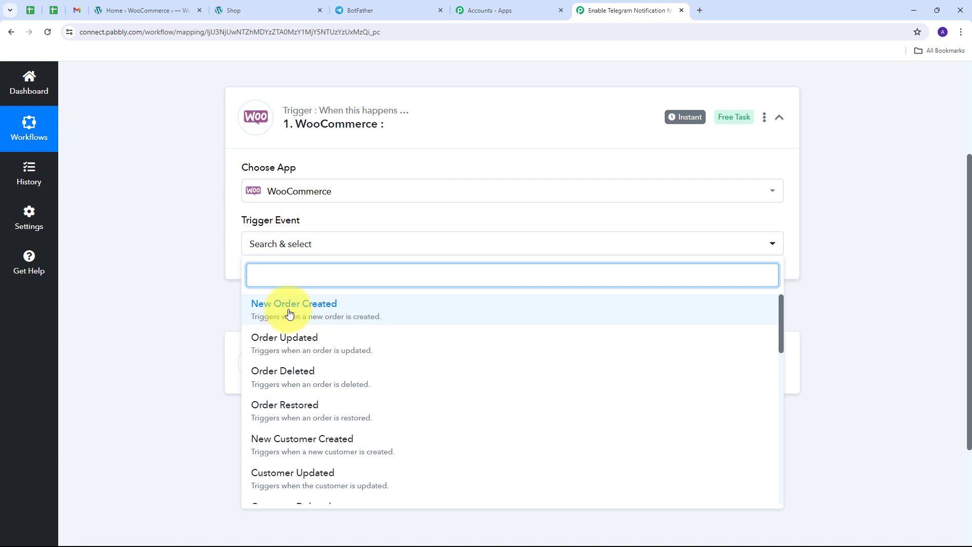
{"action": "left_click", "coordinate": [330, 317]}
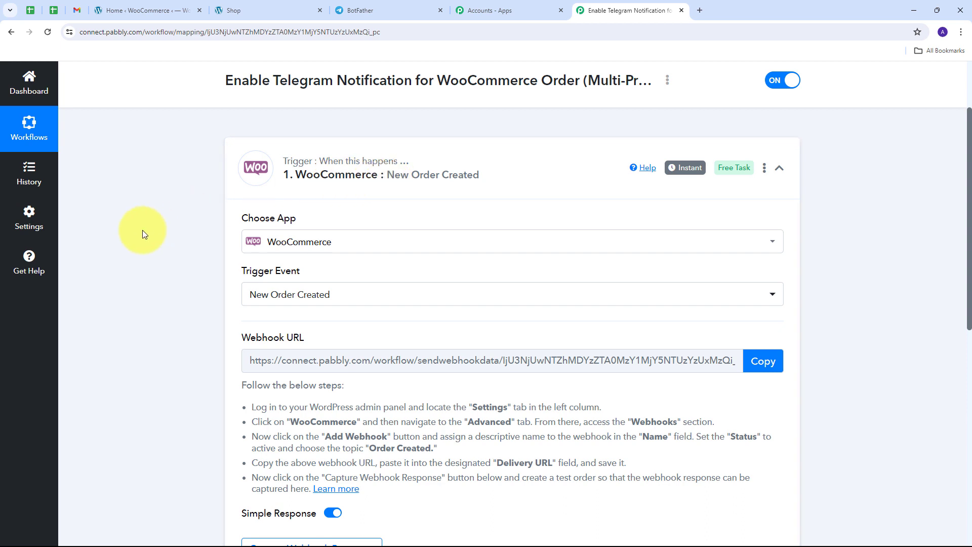
Step: Review the webhook setup instructions of the WooCommerce trigger and copy its webhook URL
{"action": "scroll", "coordinate": [155, 241], "scroll_direction": "down", "scroll_amount": 2}
{"action": "scroll", "coordinate": [156, 238], "scroll_direction": "down", "scroll_amount": 2}
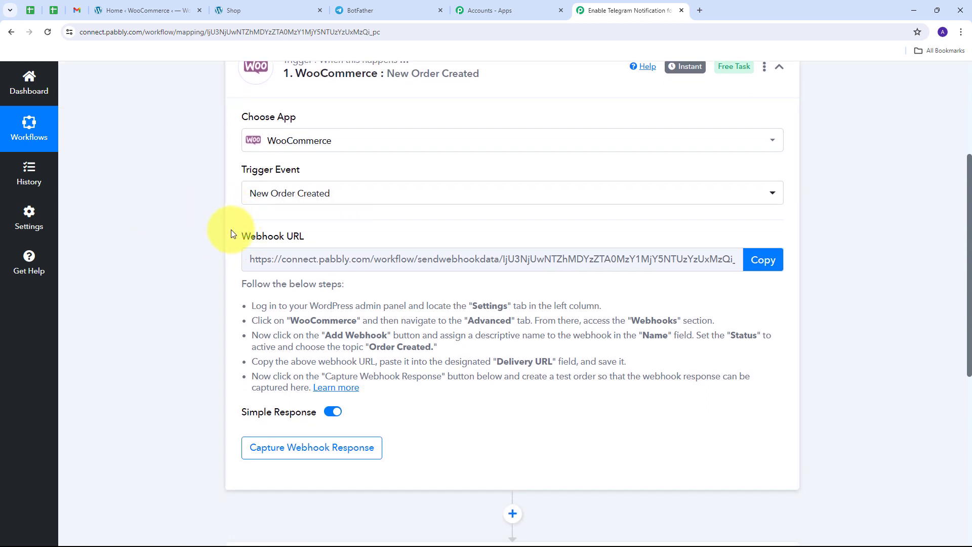
{"action": "left_click_drag", "start_coordinate": [231, 235], "coordinate": [336, 236]}
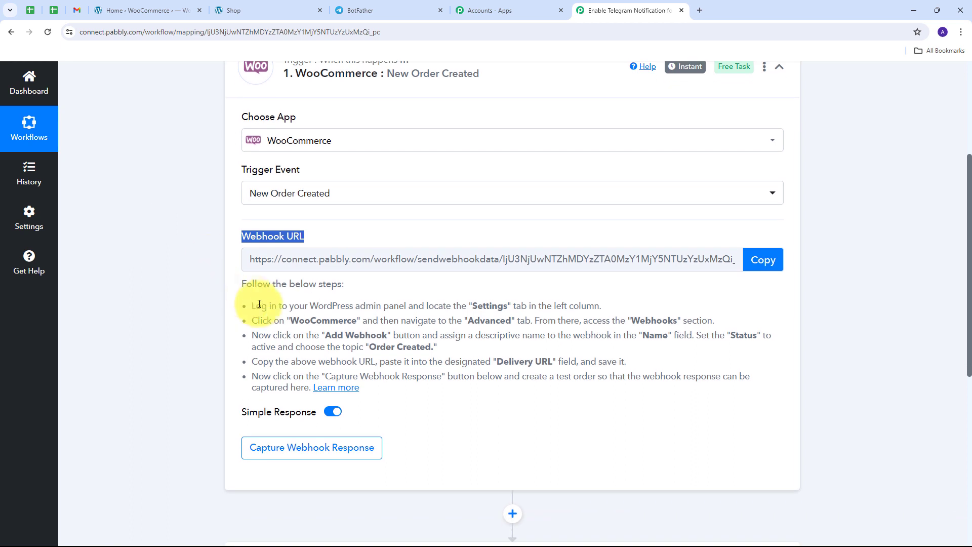
{"action": "left_click_drag", "start_coordinate": [253, 305], "coordinate": [488, 394]}
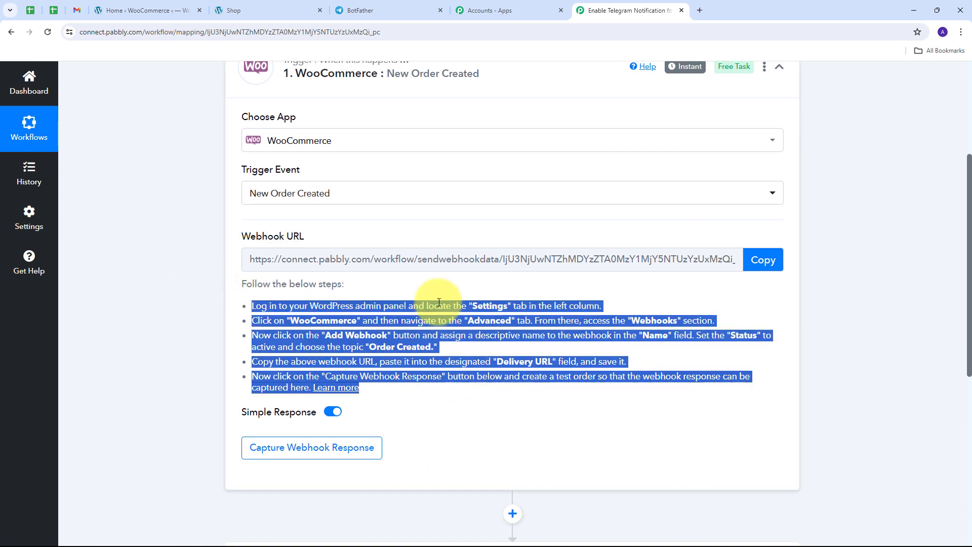
{"action": "left_click", "coordinate": [758, 261]}
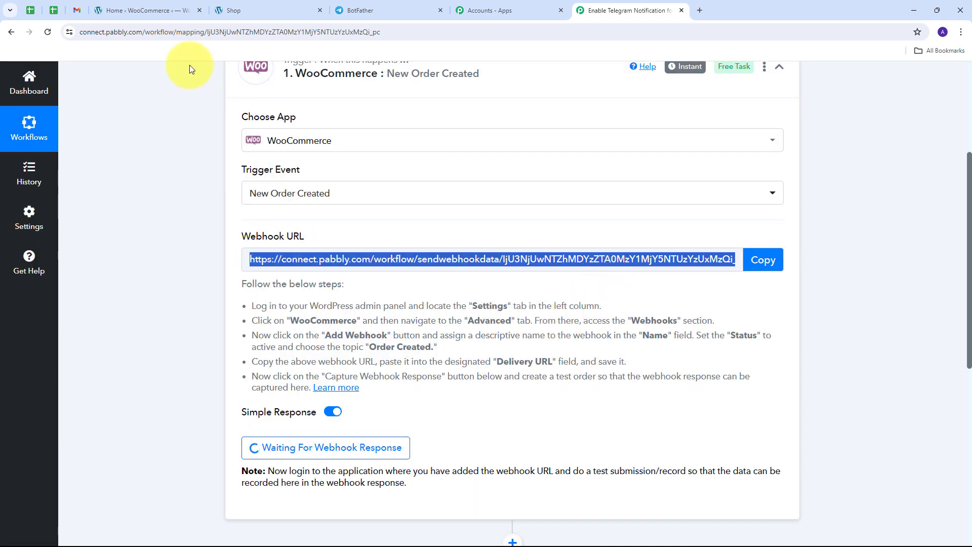
Step: Switch to the WordPress admin and open the Webhooks section of WooCommerce's advanced settings
{"action": "left_click", "coordinate": [149, 9]}
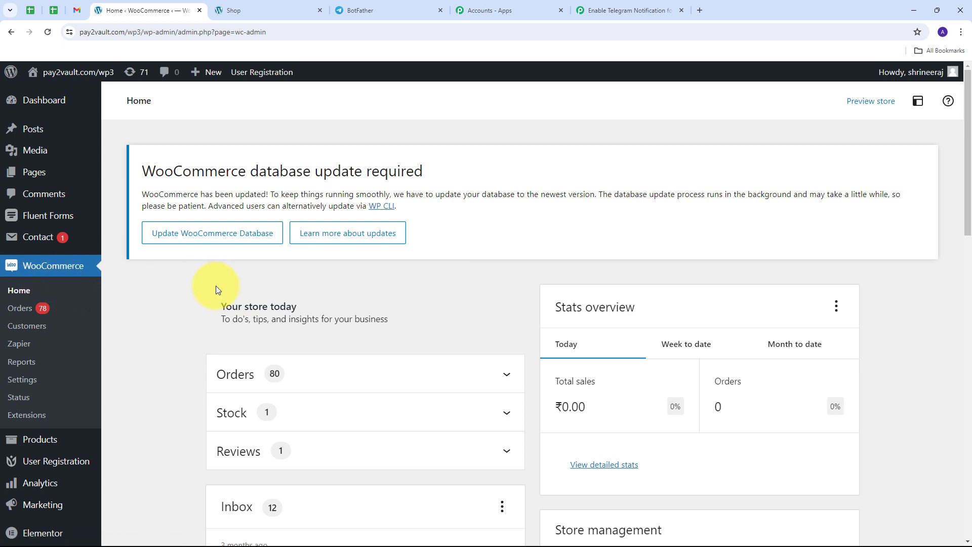
{"action": "left_click", "coordinate": [19, 385]}
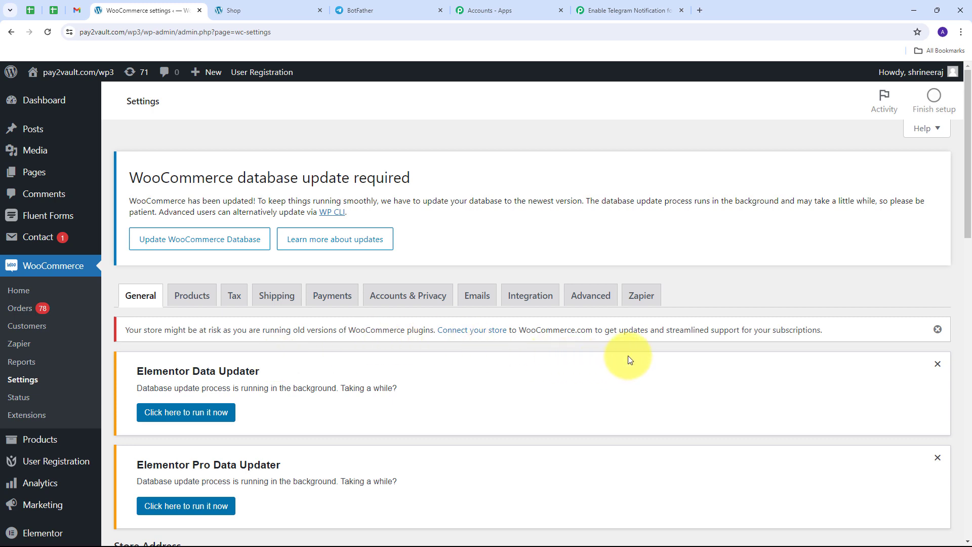
{"action": "left_click", "coordinate": [593, 301]}
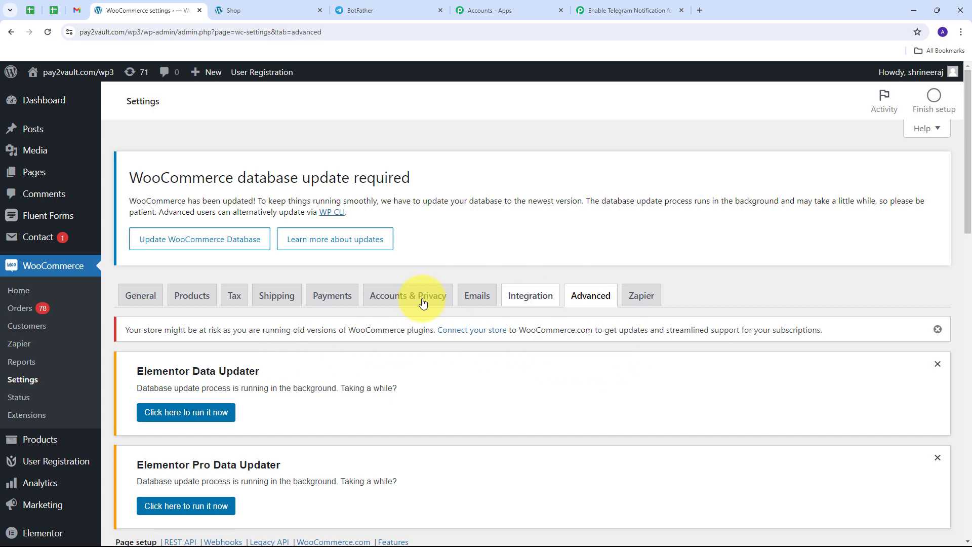
{"action": "scroll", "coordinate": [393, 303], "scroll_direction": "down", "scroll_amount": 5}
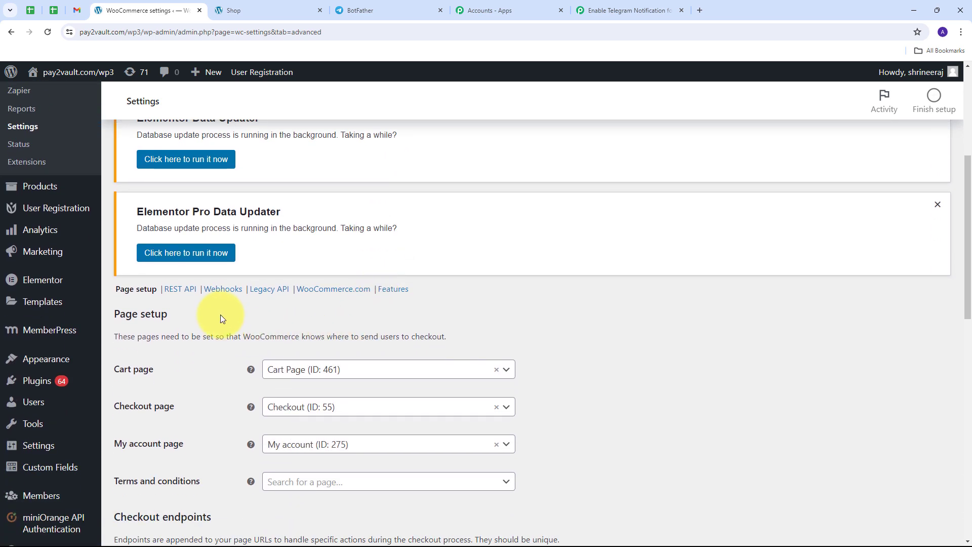
{"action": "left_click", "coordinate": [223, 289]}
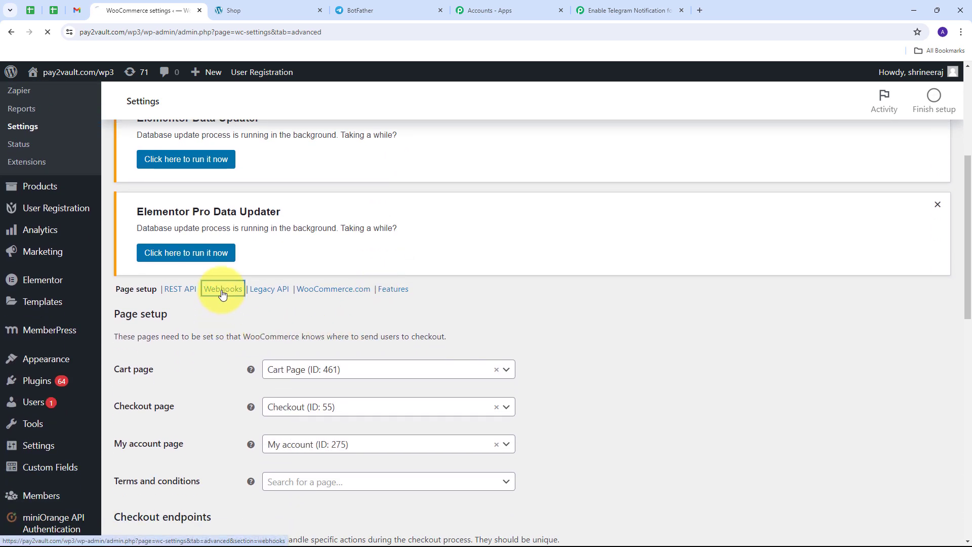
{"action": "scroll", "coordinate": [494, 232], "scroll_direction": "down", "scroll_amount": 2}
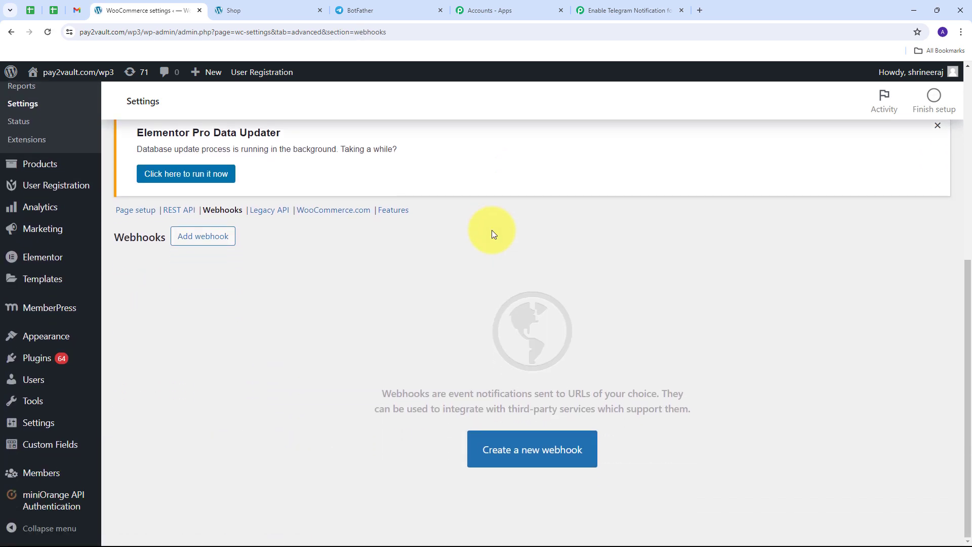
Step: Add a new webhook named "Telegram Notifications" and set its status to Active
{"action": "left_click", "coordinate": [203, 242]}
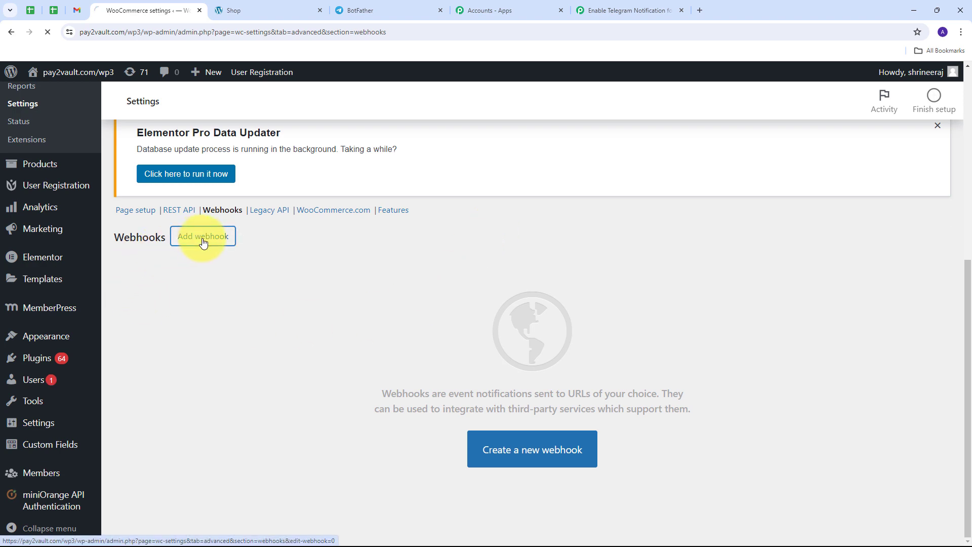
{"action": "scroll", "coordinate": [427, 251], "scroll_direction": "down", "scroll_amount": 5}
{"action": "scroll", "coordinate": [238, 256], "scroll_direction": "up", "scroll_amount": 1}
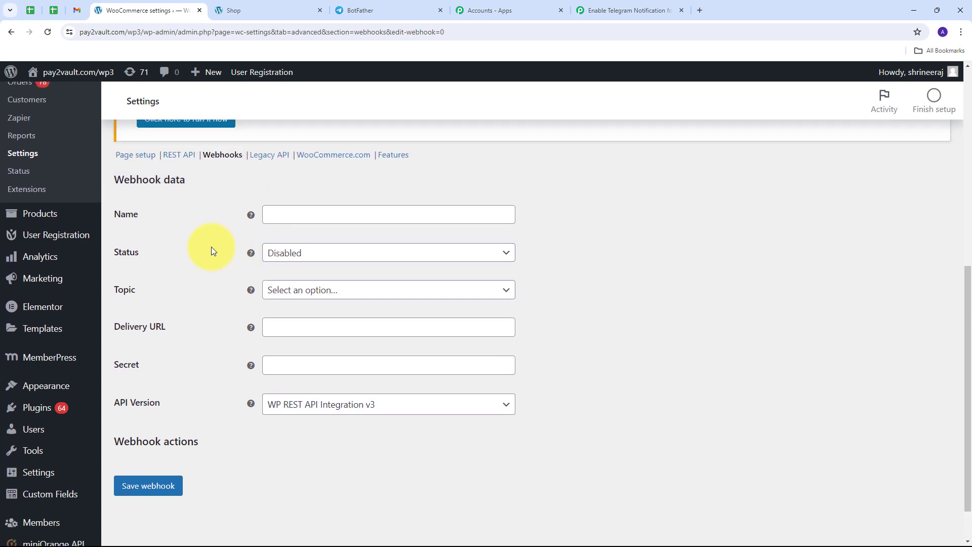
{"action": "left_click", "coordinate": [301, 217]}
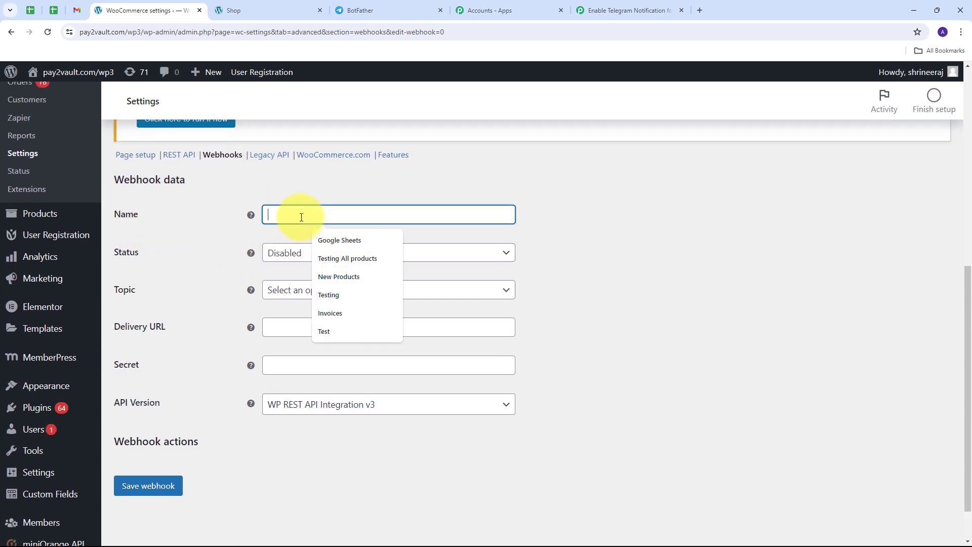
{"action": "type", "text": "Telegram Notifications"}
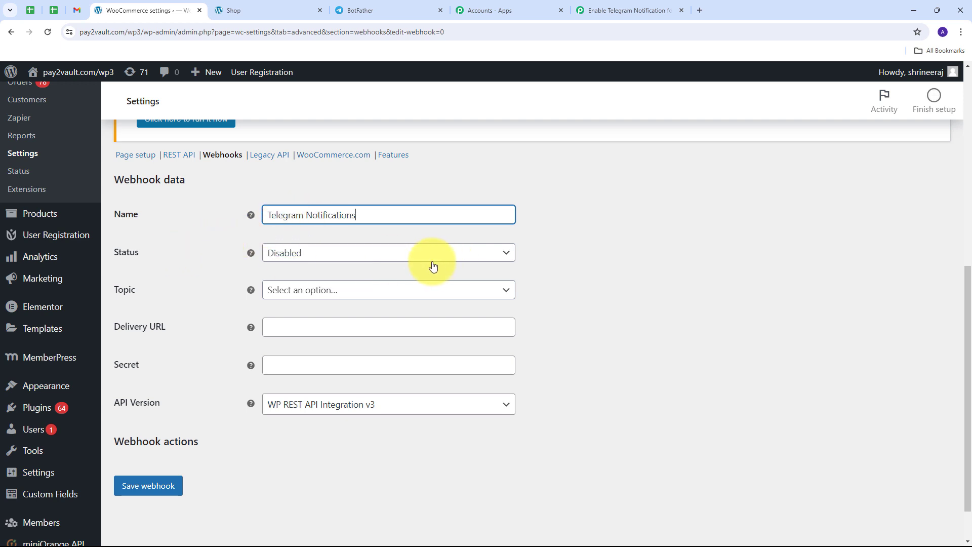
{"action": "left_click", "coordinate": [401, 257]}
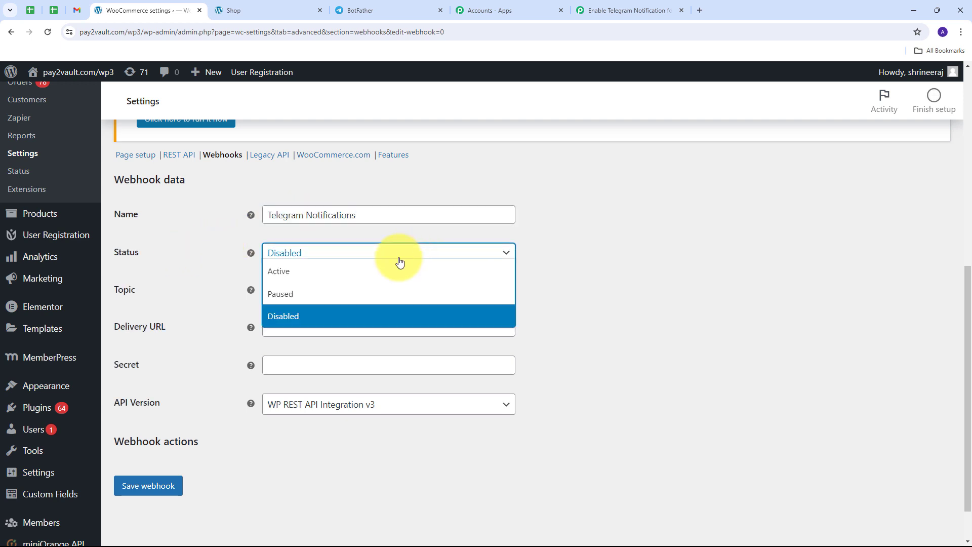
{"action": "left_click", "coordinate": [288, 273]}
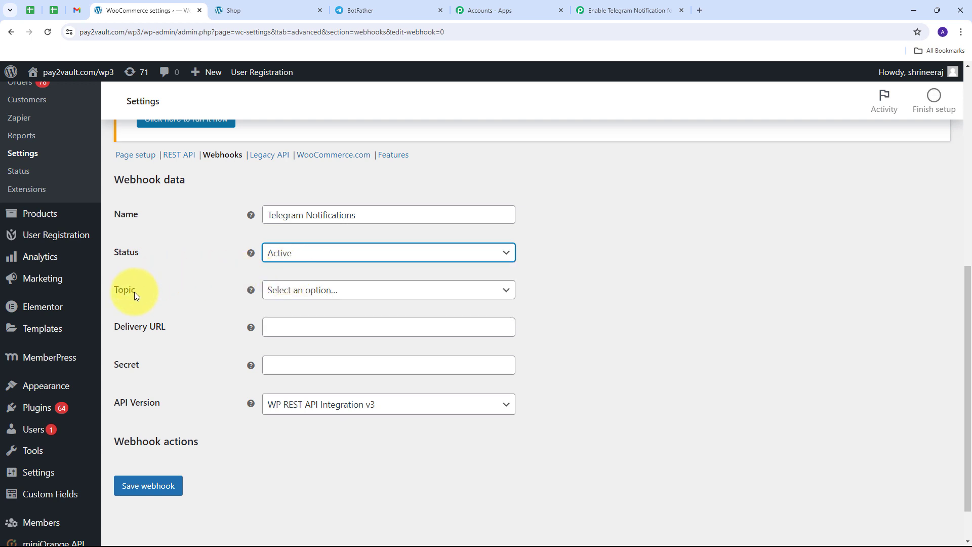
Step: Set the webhook's topic to Order created and paste the copied webhook URL as its delivery URL
{"action": "left_click", "coordinate": [375, 290]}
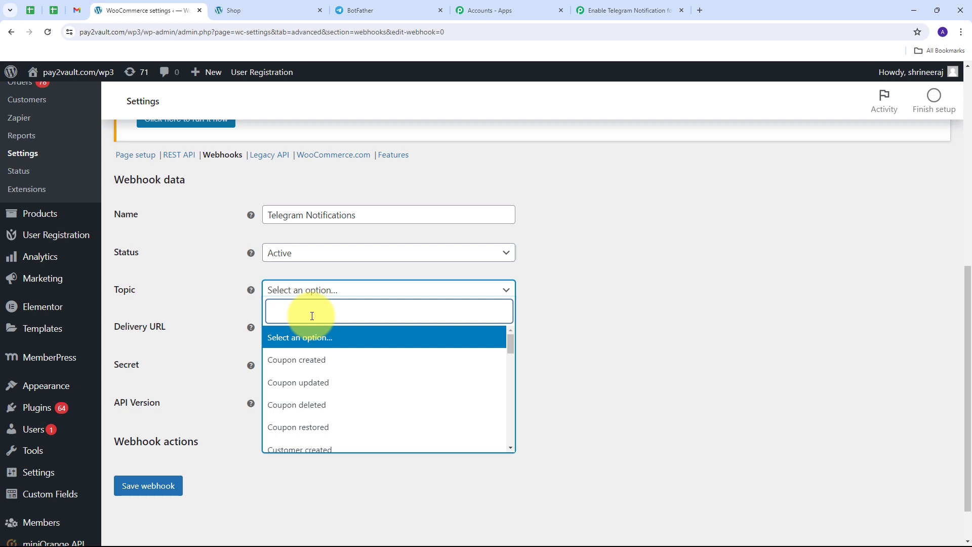
{"action": "type", "text": "order"}
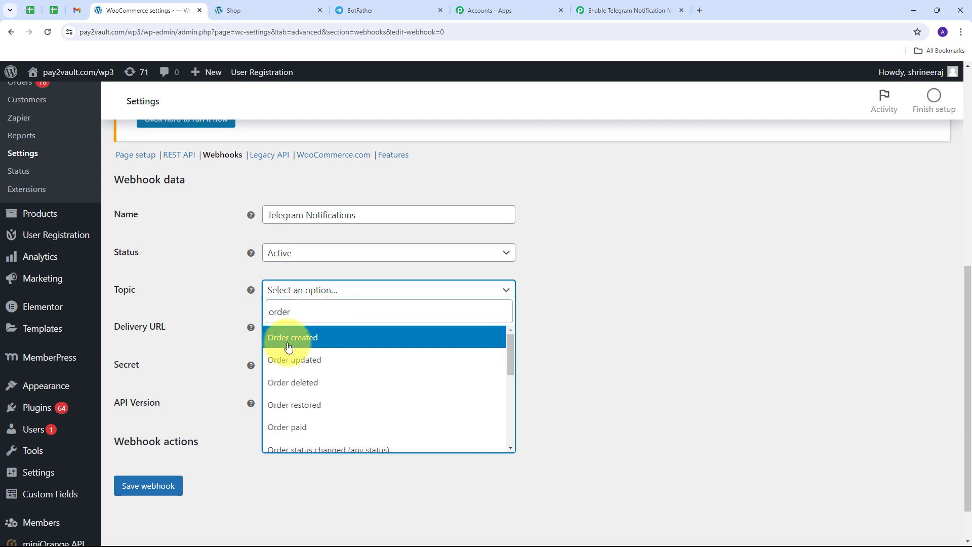
{"action": "left_click", "coordinate": [290, 345]}
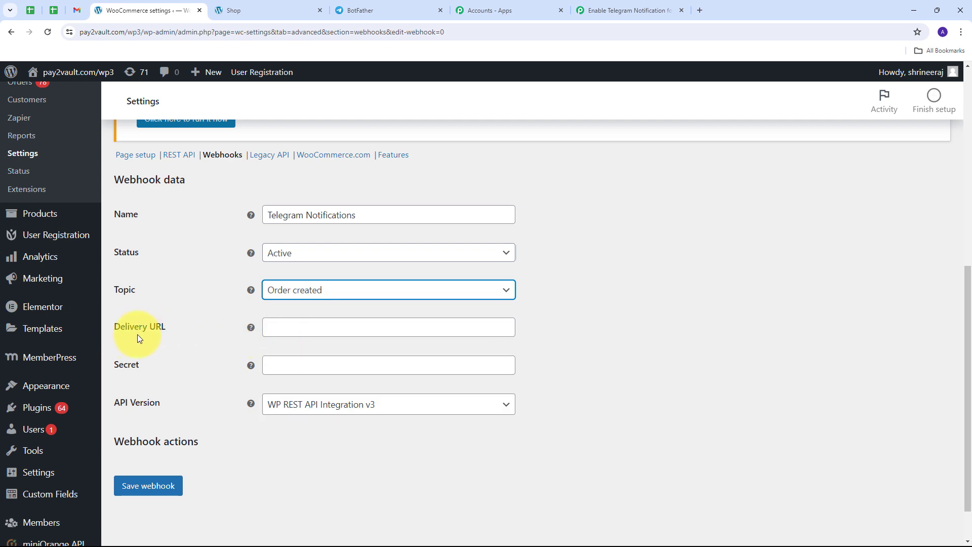
{"action": "left_click", "coordinate": [294, 332]}
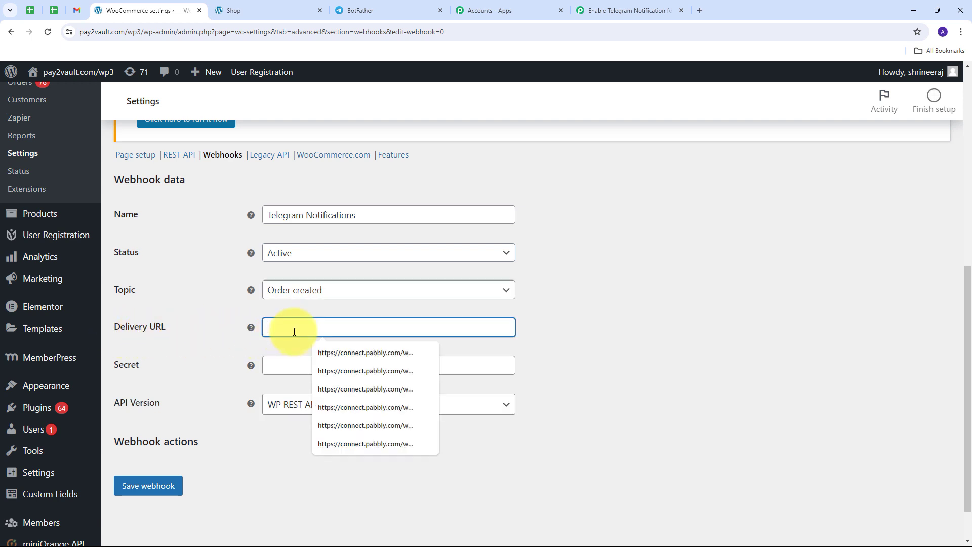
{"action": "key", "text": "ctrl+v"}
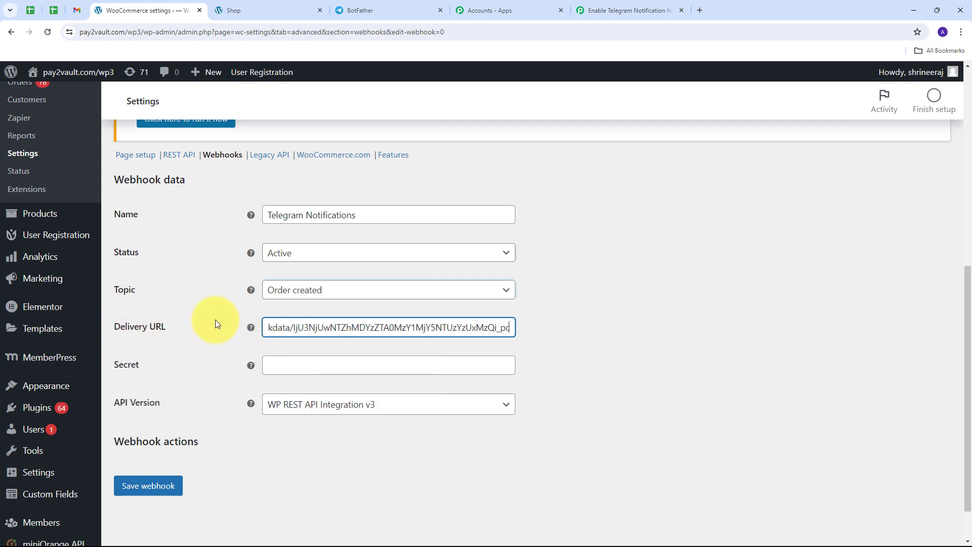
Step: Keep WP REST API Integration v3 as the webhook's API version and save the webhook
{"action": "scroll", "coordinate": [186, 361], "scroll_direction": "down", "scroll_amount": 1}
{"action": "left_click", "coordinate": [186, 360]}
{"action": "scroll", "coordinate": [186, 360], "scroll_direction": "up", "scroll_amount": 1}
{"action": "scroll", "coordinate": [186, 361], "scroll_direction": "down", "scroll_amount": 1}
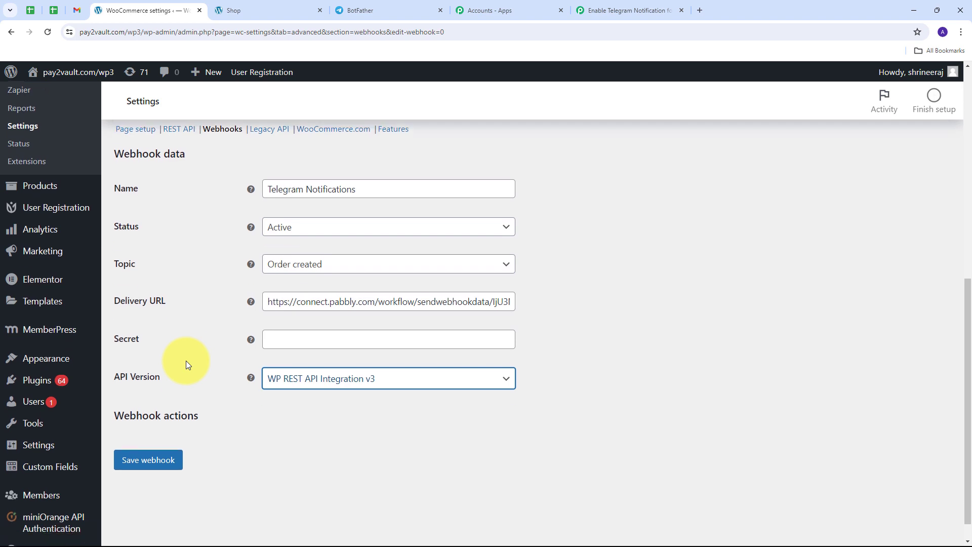
{"action": "scroll", "coordinate": [186, 360], "scroll_direction": "down", "scroll_amount": 1}
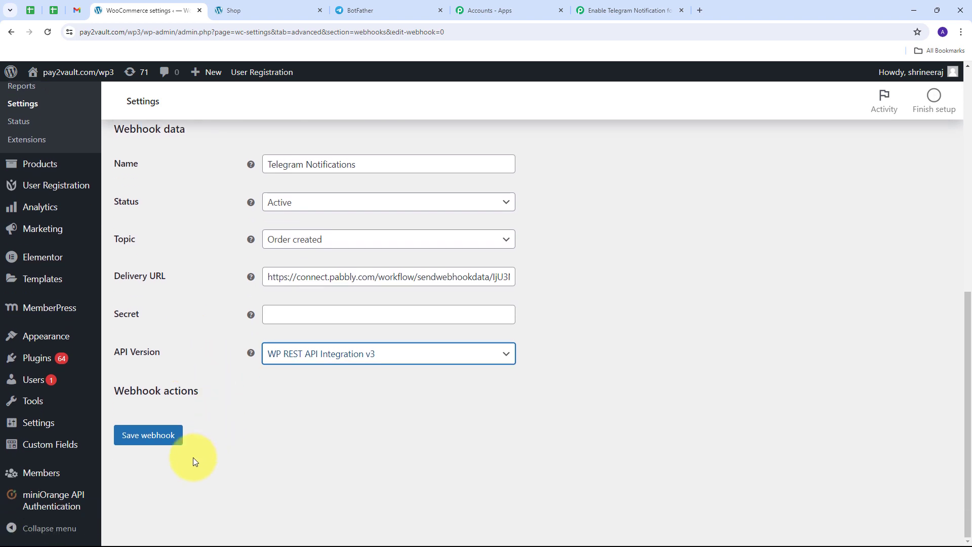
{"action": "left_click", "coordinate": [155, 442]}
{"action": "scroll", "coordinate": [505, 302], "scroll_direction": "down", "scroll_amount": 5}
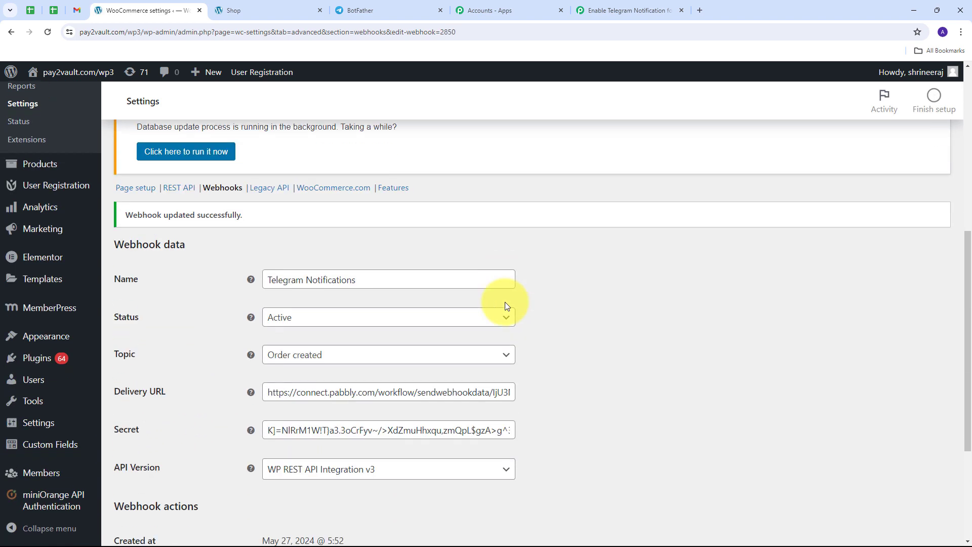
{"action": "scroll", "coordinate": [193, 256], "scroll_direction": "up", "scroll_amount": 1}
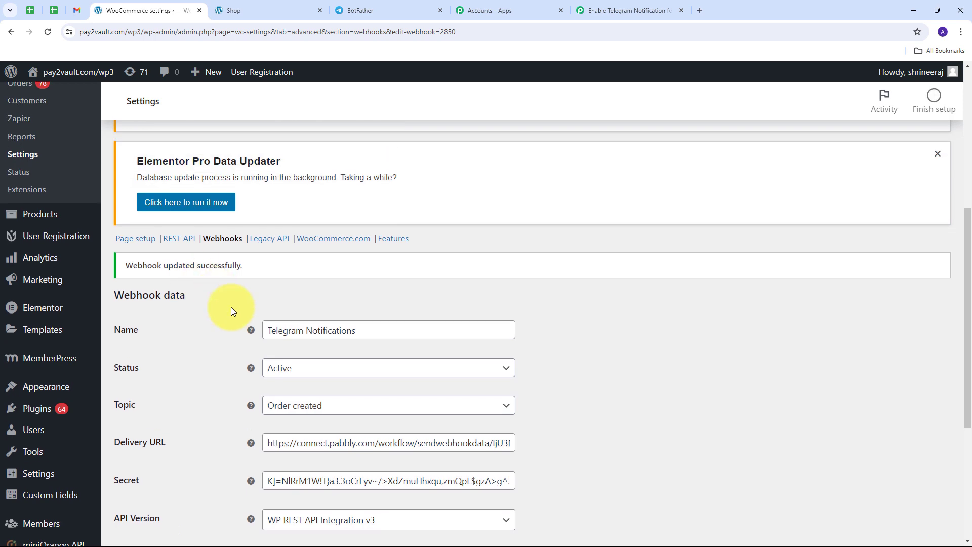
Step: Return to the Pabbly Connect workflow, turn off Simple Response for the WooCommerce trigger and start recapturing the webhook response
{"action": "left_click", "coordinate": [628, 10]}
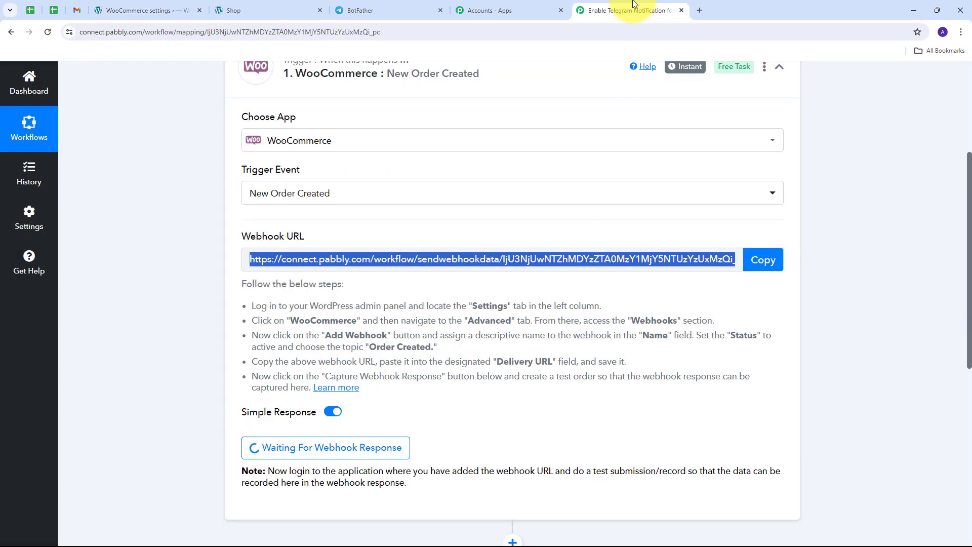
{"action": "scroll", "coordinate": [219, 362], "scroll_direction": "down", "scroll_amount": 4}
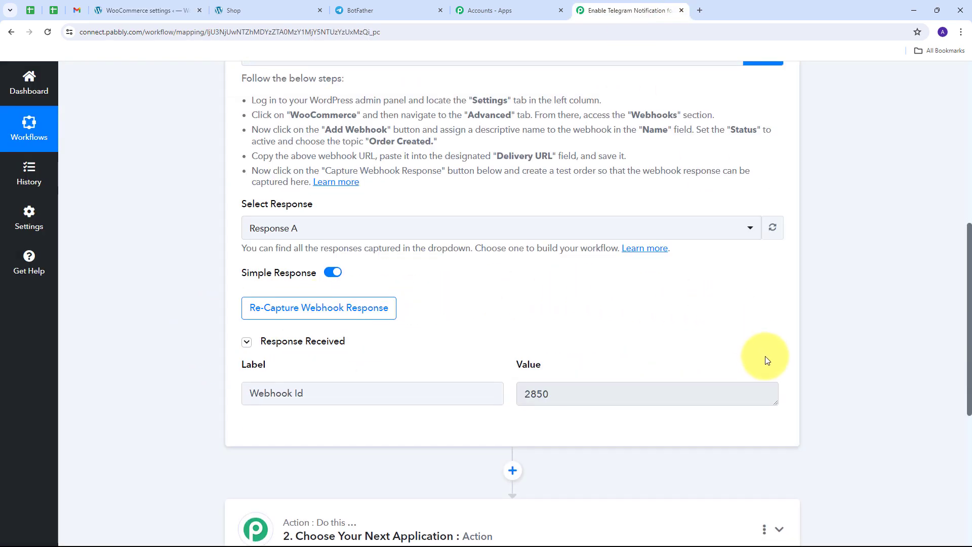
{"action": "scroll", "coordinate": [340, 362], "scroll_direction": "down", "scroll_amount": 2}
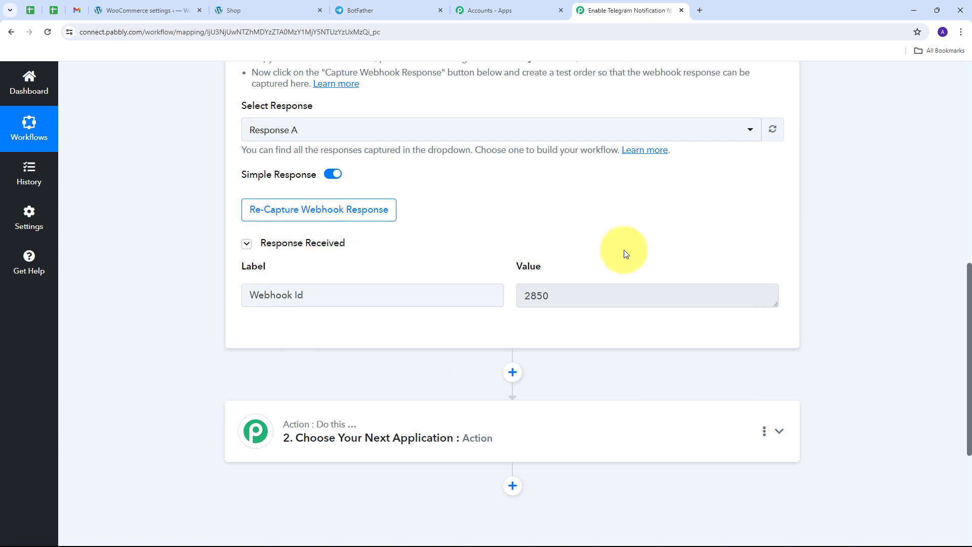
{"action": "scroll", "coordinate": [498, 306], "scroll_direction": "up", "scroll_amount": 2}
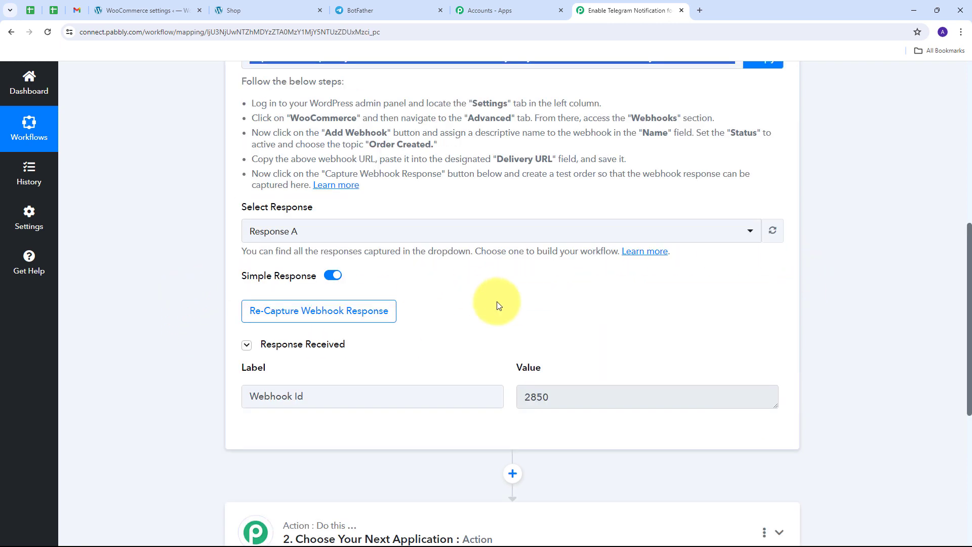
{"action": "left_click", "coordinate": [331, 277]}
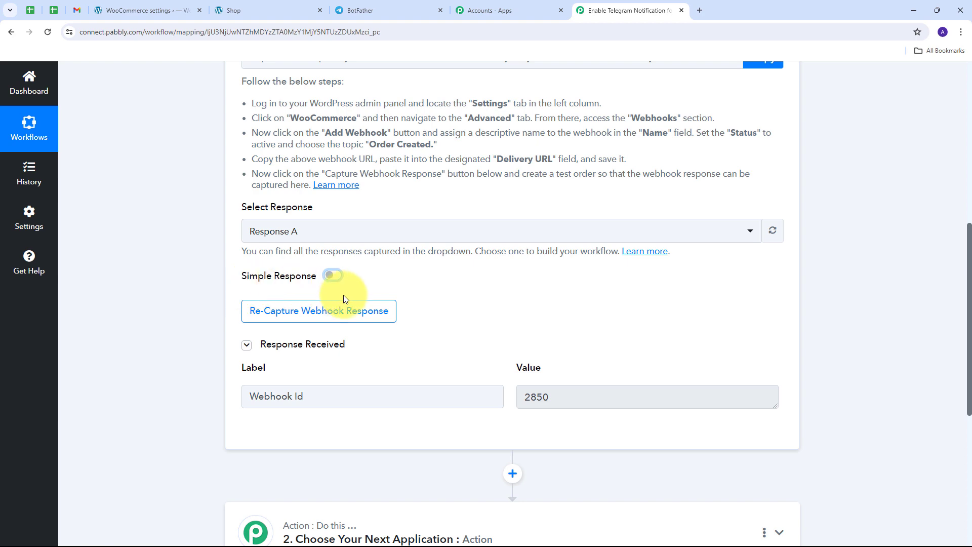
{"action": "left_click", "coordinate": [326, 315]}
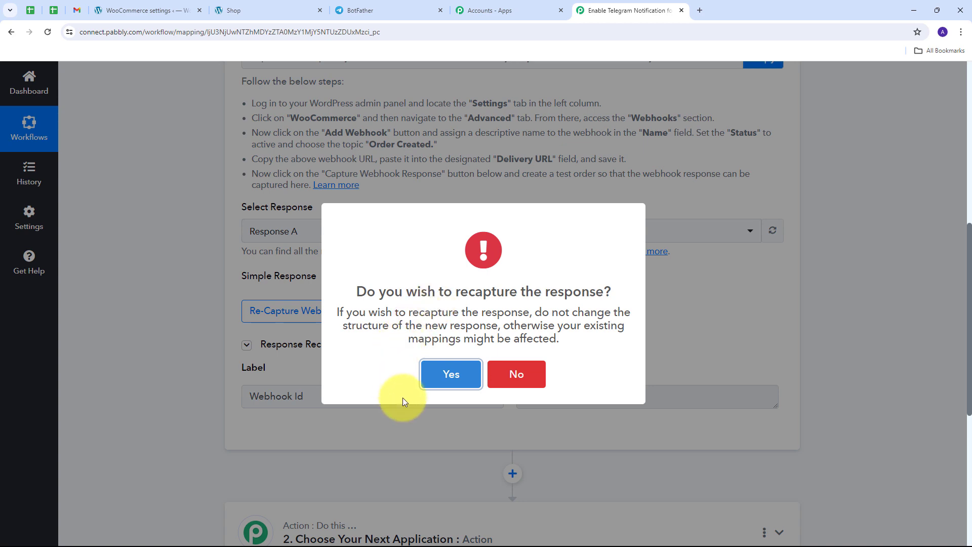
{"action": "left_click", "coordinate": [447, 376]}
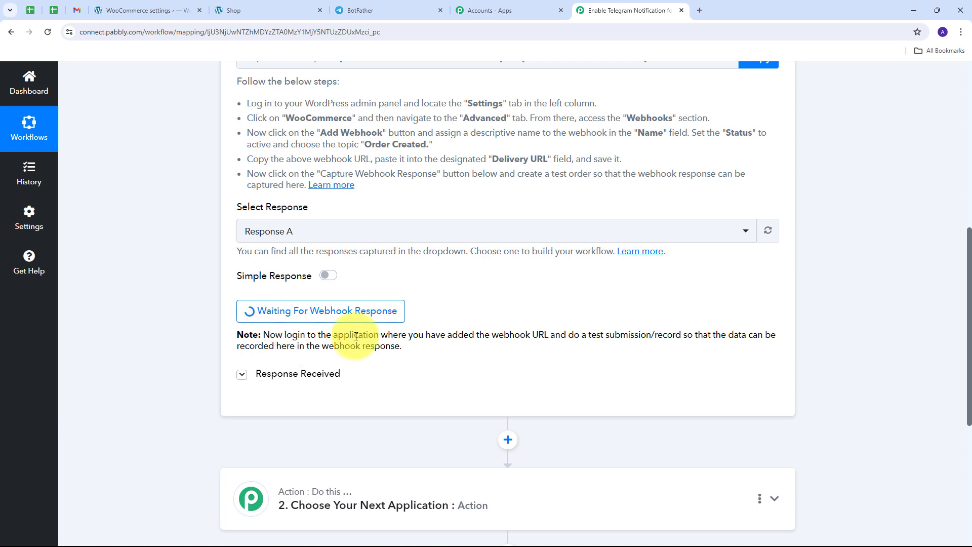
Step: Switch to the WordPress shop, add the Chair to the cart and update the Blue Round Neck Tshirt quantity to 2
{"action": "left_click", "coordinate": [238, 10]}
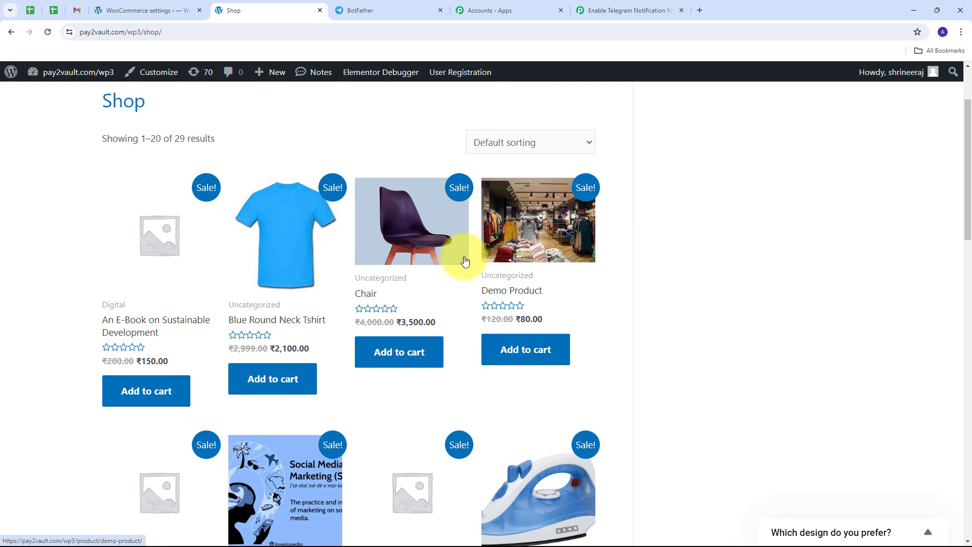
{"action": "left_click", "coordinate": [428, 357]}
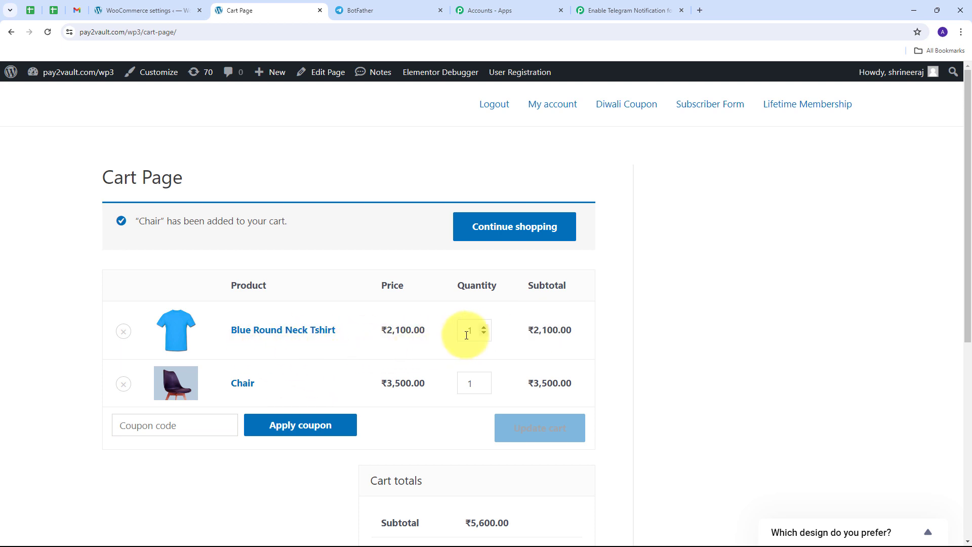
{"action": "left_click", "coordinate": [484, 328]}
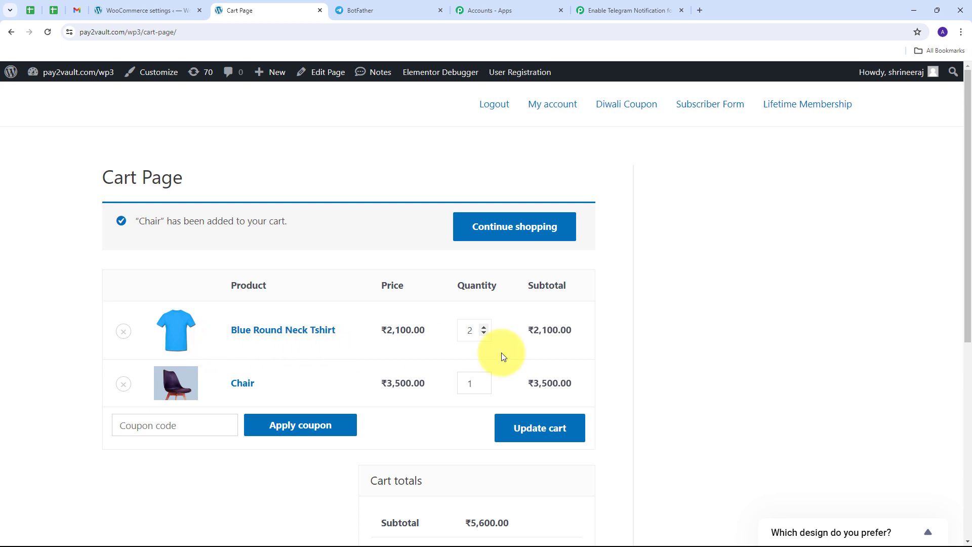
{"action": "scroll", "coordinate": [655, 334], "scroll_direction": "down", "scroll_amount": 1}
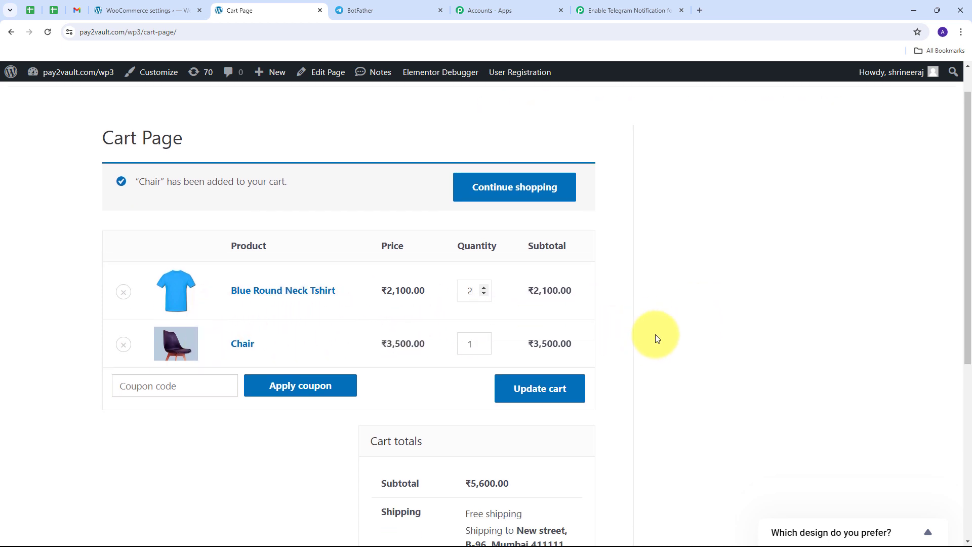
{"action": "left_click", "coordinate": [530, 385]}
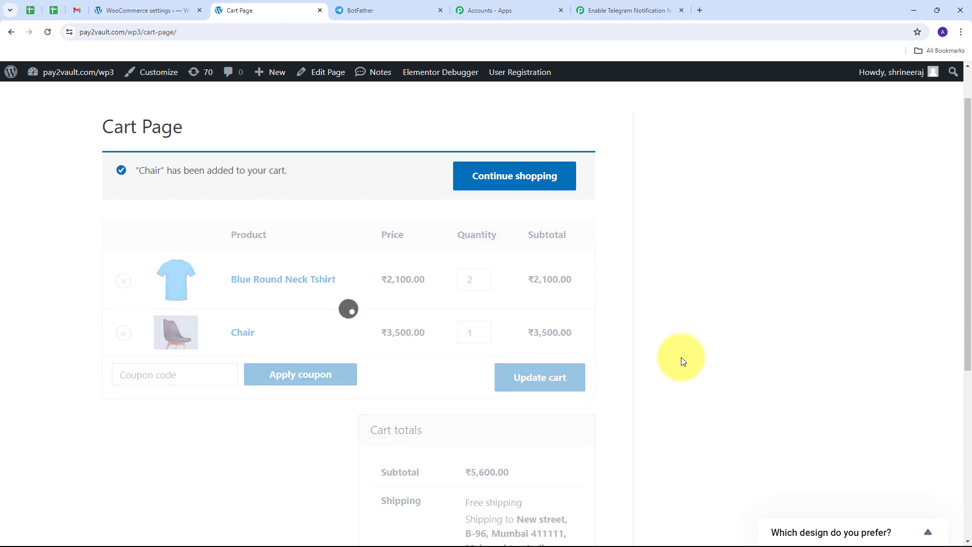
Step: Proceed to checkout and enter the customer's first and last name in the billing details
{"action": "scroll", "coordinate": [443, 421], "scroll_direction": "down", "scroll_amount": 6}
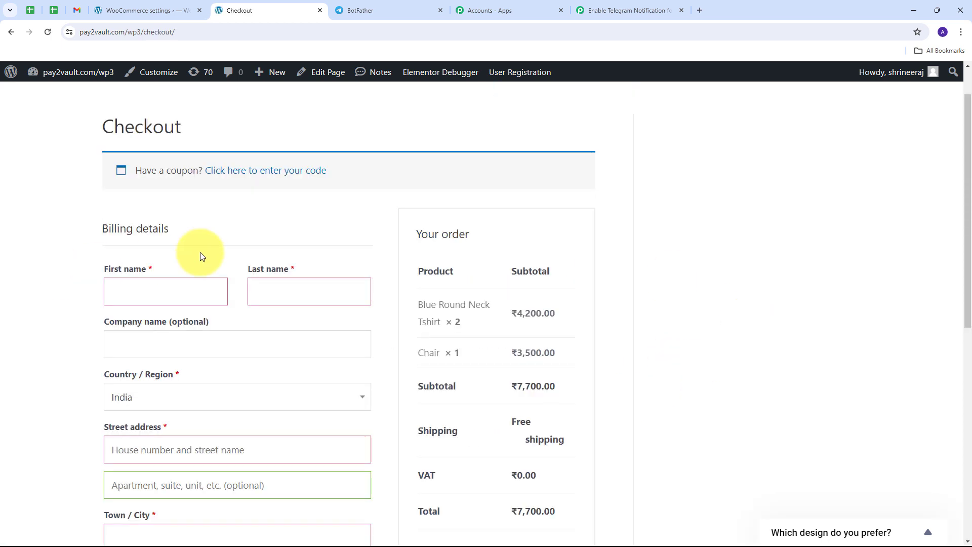
{"action": "scroll", "coordinate": [245, 248], "scroll_direction": "down", "scroll_amount": 7}
{"action": "scroll", "coordinate": [245, 249], "scroll_direction": "up", "scroll_amount": 6}
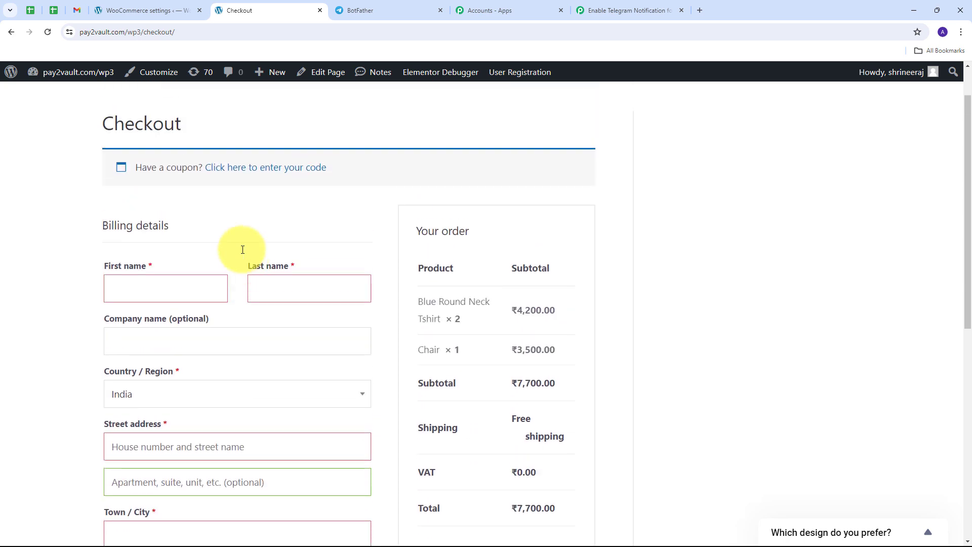
{"action": "left_click", "coordinate": [182, 294]}
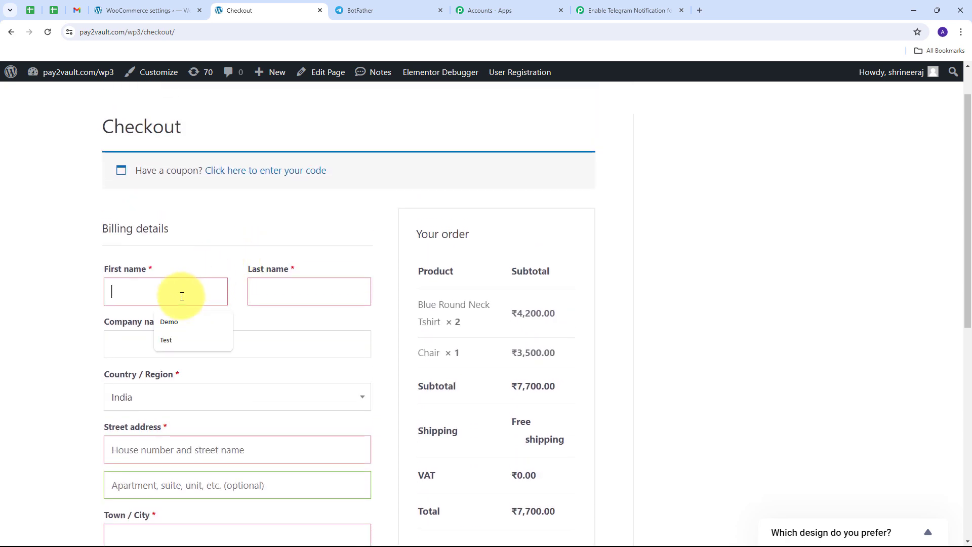
{"action": "type", "text": "Test"}
{"action": "key", "text": "Tab"}
{"action": "type", "text": "User"}
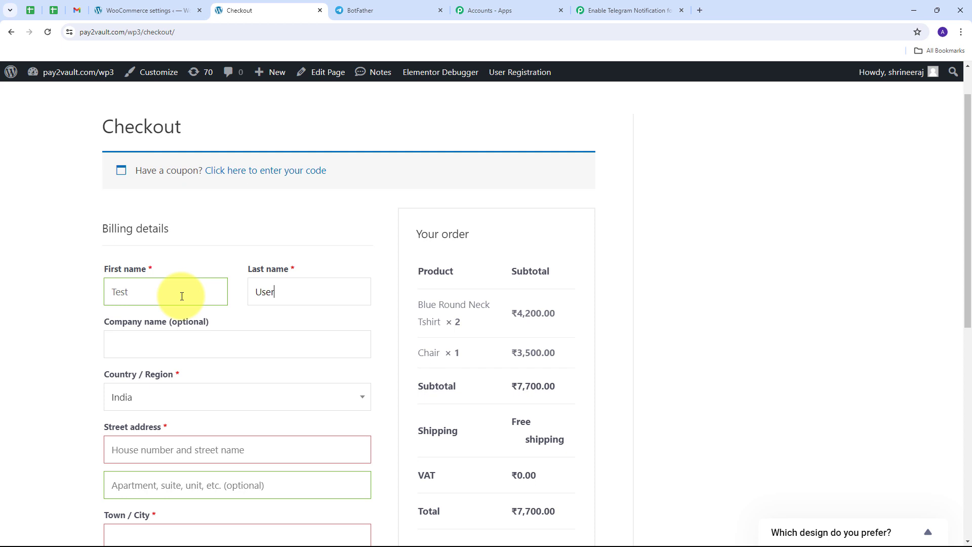
{"action": "key", "text": "Tab"}
Step: Fill in the customer's street address and town or city in the billing details
{"action": "scroll", "coordinate": [199, 292], "scroll_direction": "down", "scroll_amount": 2}
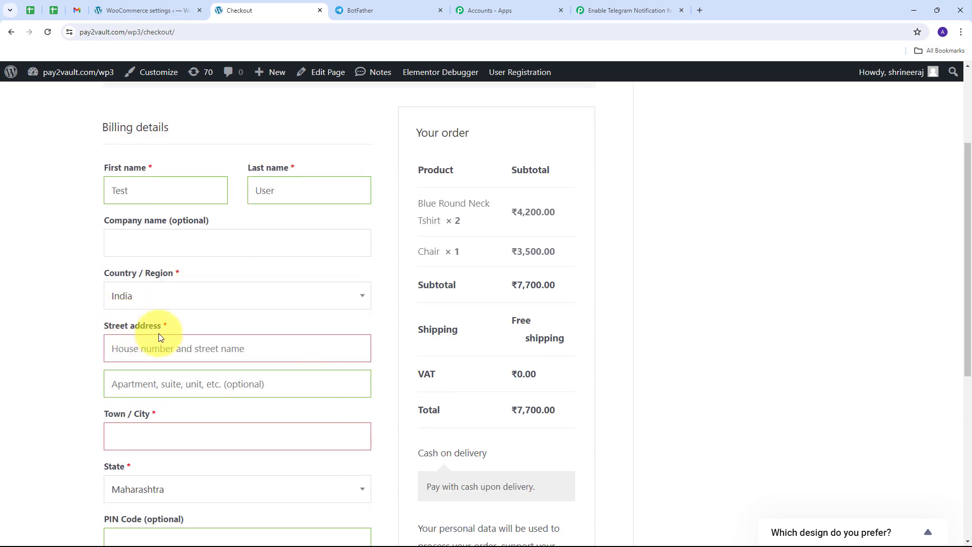
{"action": "scroll", "coordinate": [159, 337], "scroll_direction": "down", "scroll_amount": 2}
{"action": "left_click", "coordinate": [149, 247]}
{"action": "type", "text": "OL"}
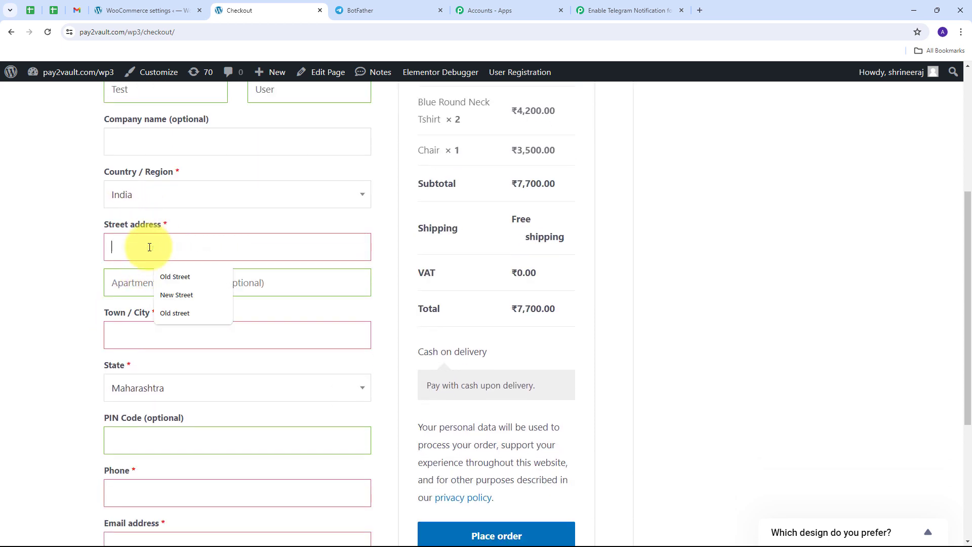
{"action": "type", "text": "D"}
{"action": "key", "text": "Down"}
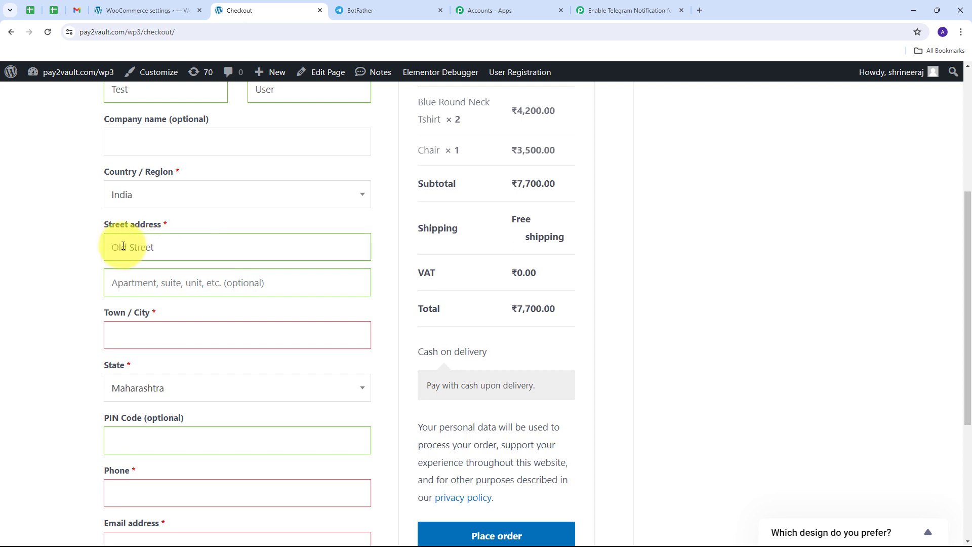
{"action": "key", "text": "Return"}
{"action": "scroll", "coordinate": [17, 253], "scroll_direction": "down", "scroll_amount": 1}
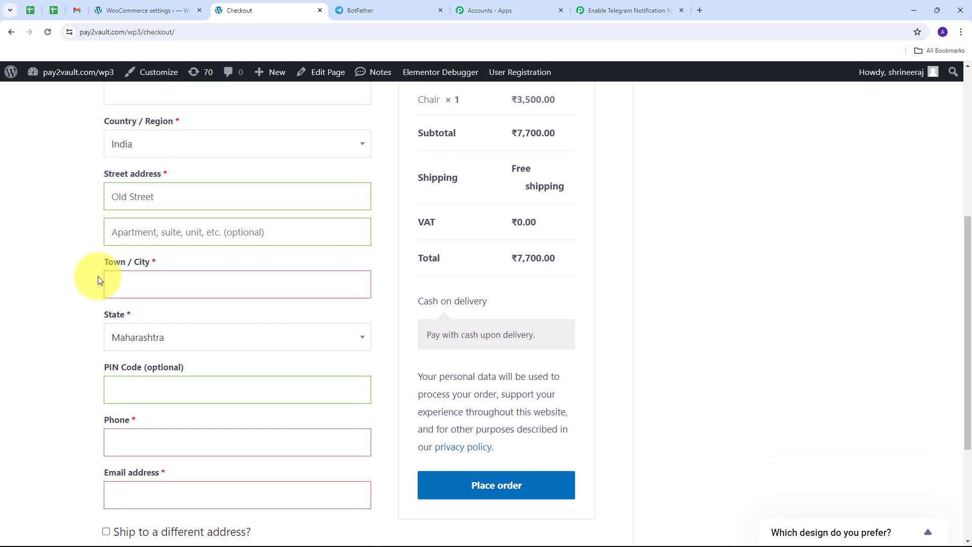
{"action": "left_click", "coordinate": [156, 290]}
{"action": "type", "text": "Bhop"}
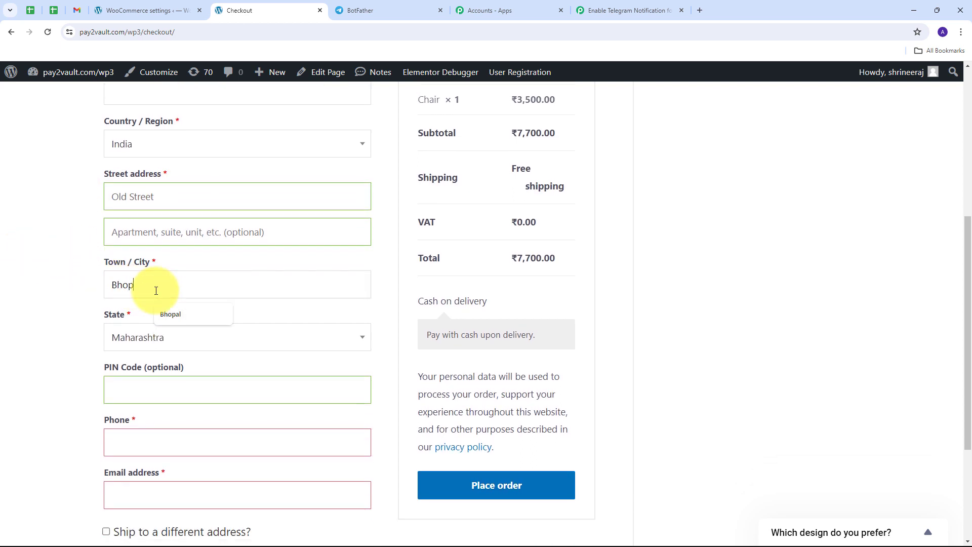
{"action": "type", "text": "al"}
Step: Select the customer's state and enter the postal PIN code in the billing details
{"action": "scroll", "coordinate": [89, 163], "scroll_direction": "down", "scroll_amount": 3}
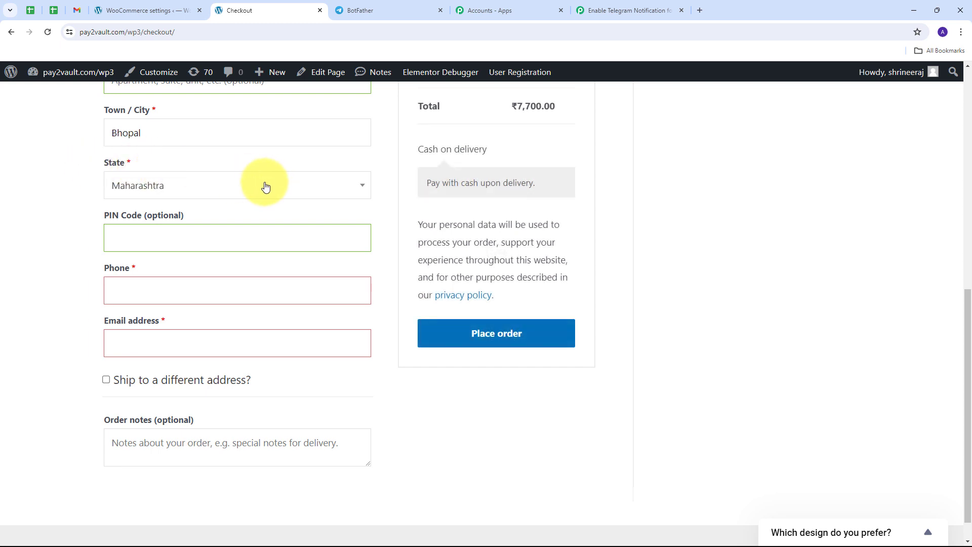
{"action": "left_click", "coordinate": [260, 187]}
{"action": "scroll", "coordinate": [167, 273], "scroll_direction": "down", "scroll_amount": 2}
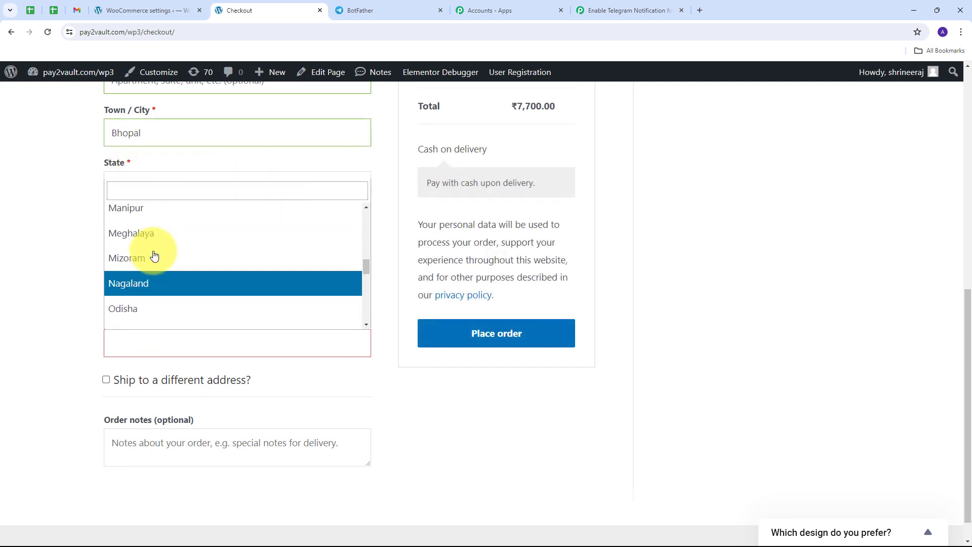
{"action": "scroll", "coordinate": [149, 248], "scroll_direction": "up", "scroll_amount": 2}
{"action": "left_click", "coordinate": [144, 216]}
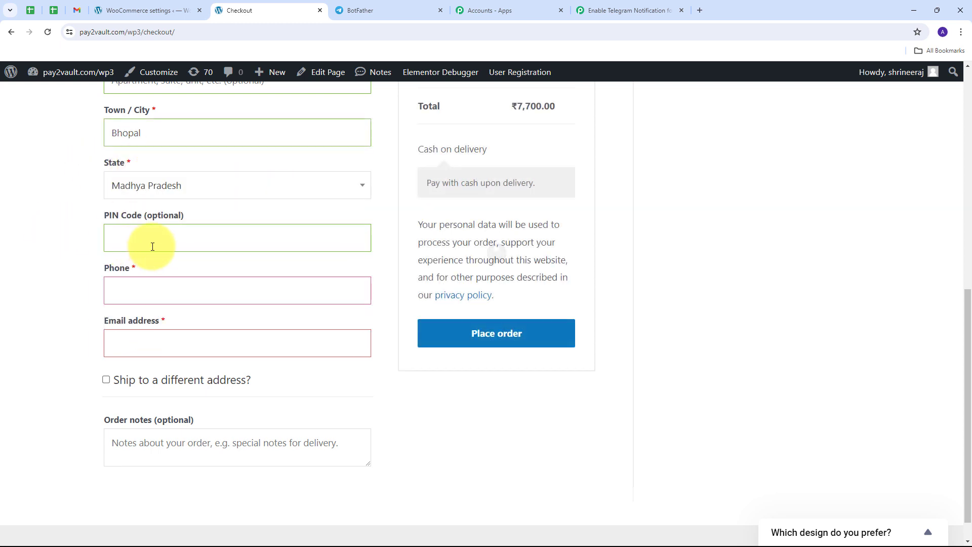
{"action": "left_click", "coordinate": [153, 246]}
{"action": "type", "text": "41111"}
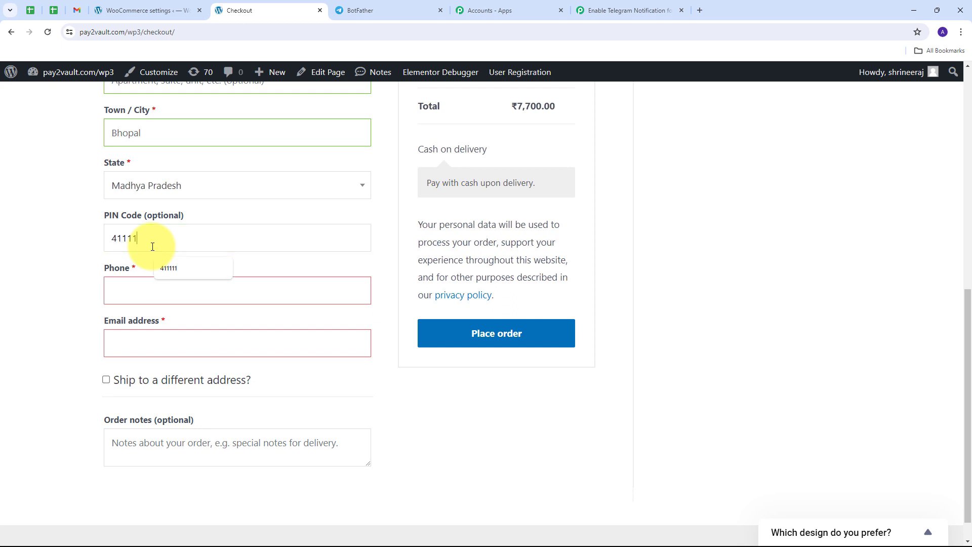
{"action": "type", "text": "1"}
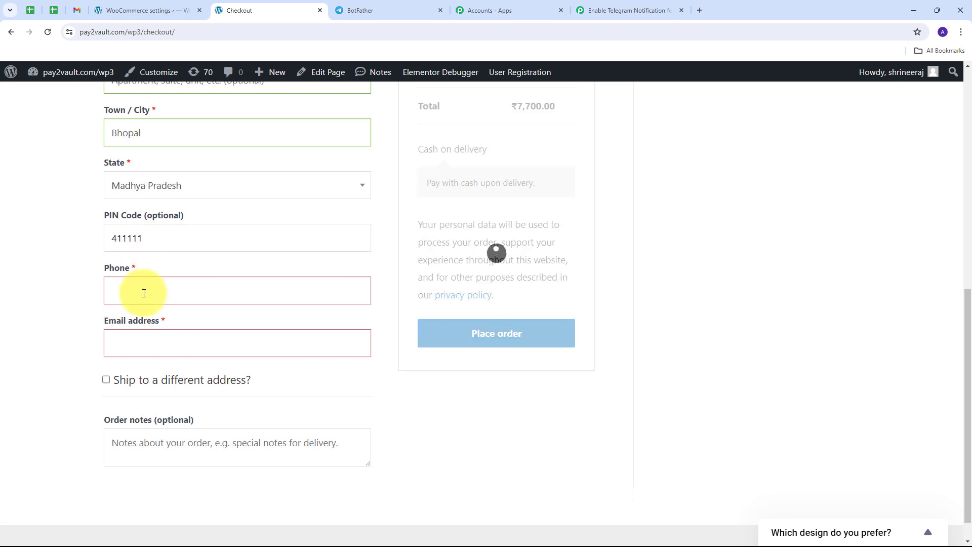
Step: Enter the customer's phone number and email address in the billing details and place the cash-on-delivery order
{"action": "left_click", "coordinate": [144, 293]}
{"action": "key", "text": "Down"}
{"action": "key", "text": "Return"}
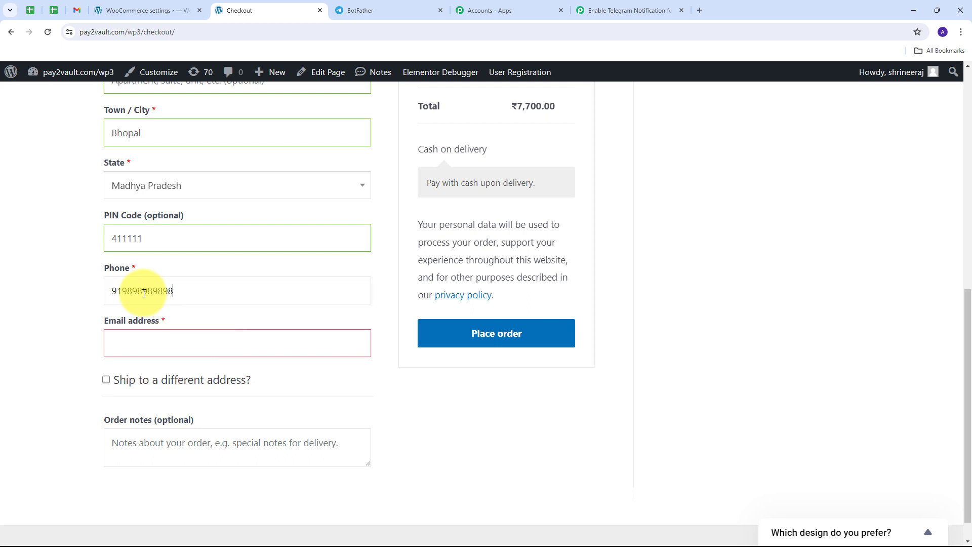
{"action": "left_click", "coordinate": [140, 339]}
{"action": "type", "text": "t"}
{"action": "key", "text": "Down"}
{"action": "key", "text": "Return"}
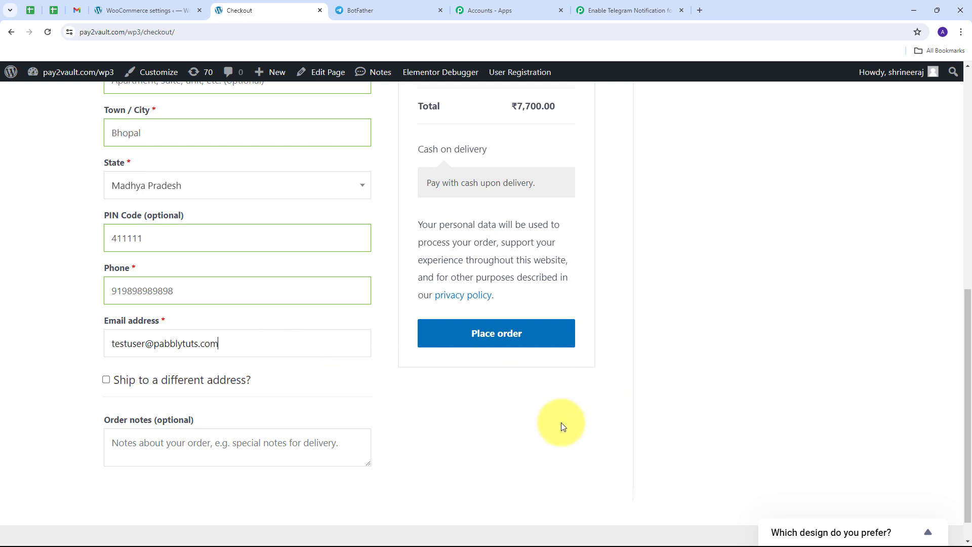
{"action": "left_click", "coordinate": [495, 338]}
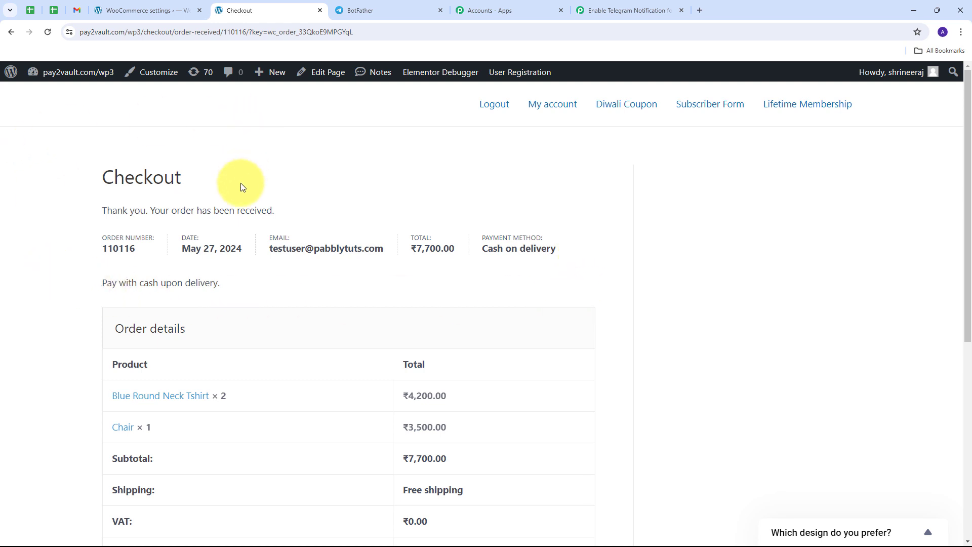
Step: Switch to the Pabbly Connect workflow and examine the order total and status in the captured WooCommerce webhook response
{"action": "left_click", "coordinate": [602, 11]}
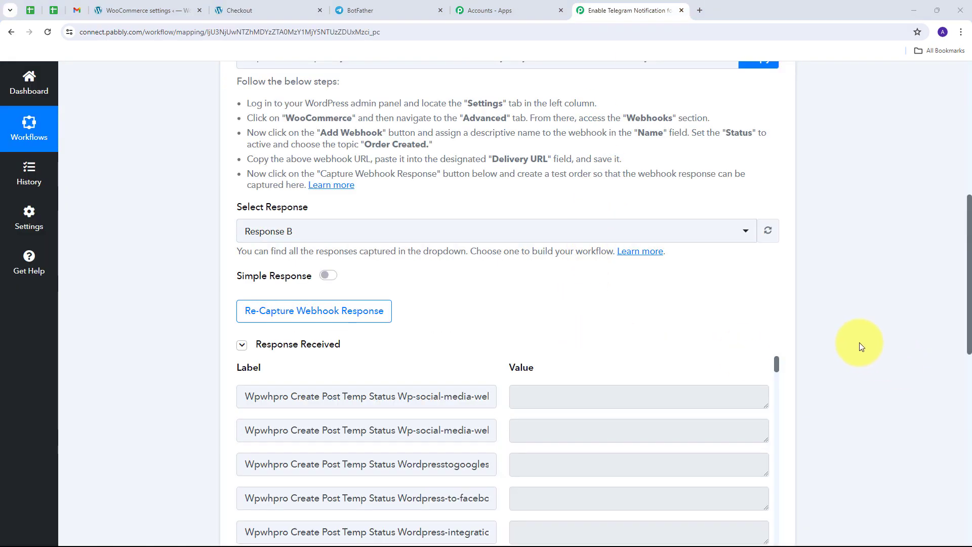
{"action": "scroll", "coordinate": [863, 314], "scroll_direction": "down", "scroll_amount": 4}
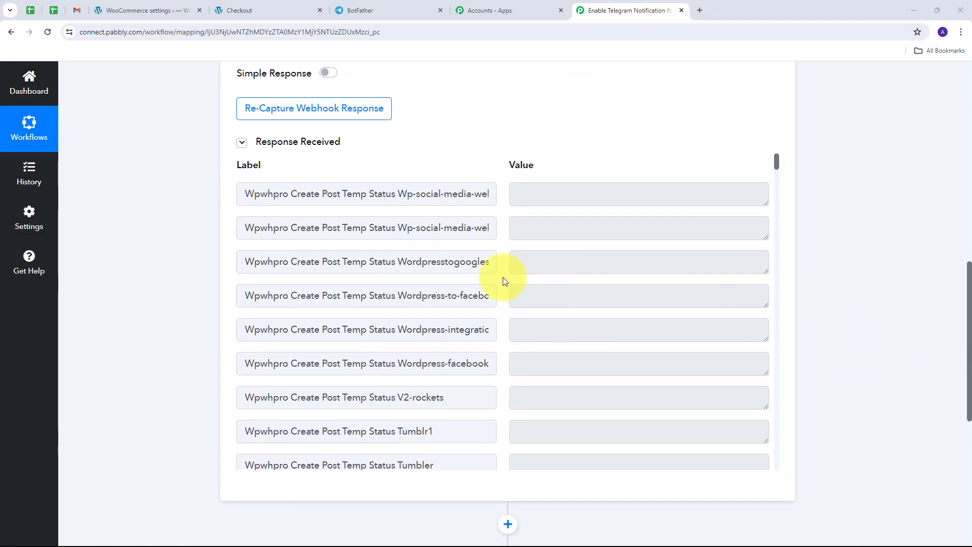
{"action": "scroll", "coordinate": [539, 256], "scroll_direction": "down", "scroll_amount": 15}
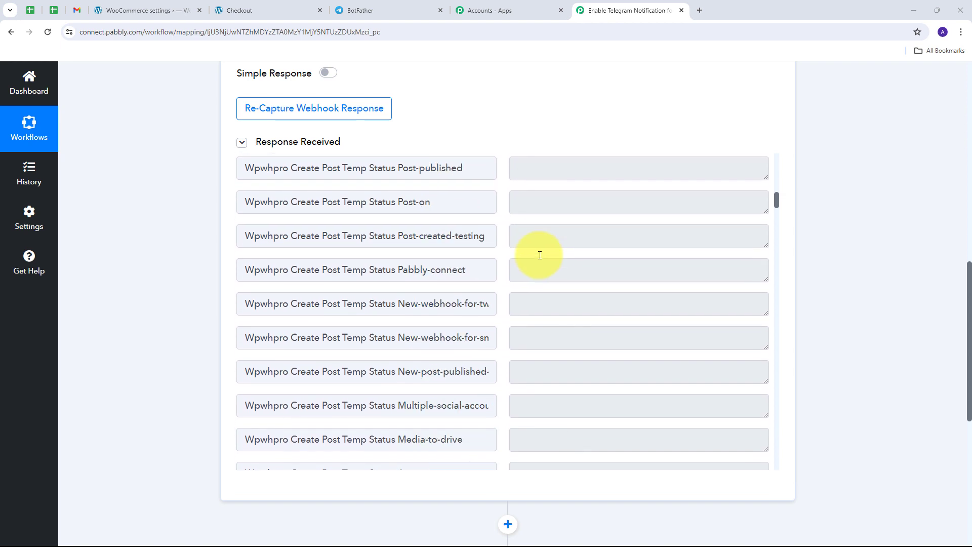
{"action": "scroll", "coordinate": [540, 255], "scroll_direction": "down", "scroll_amount": 15}
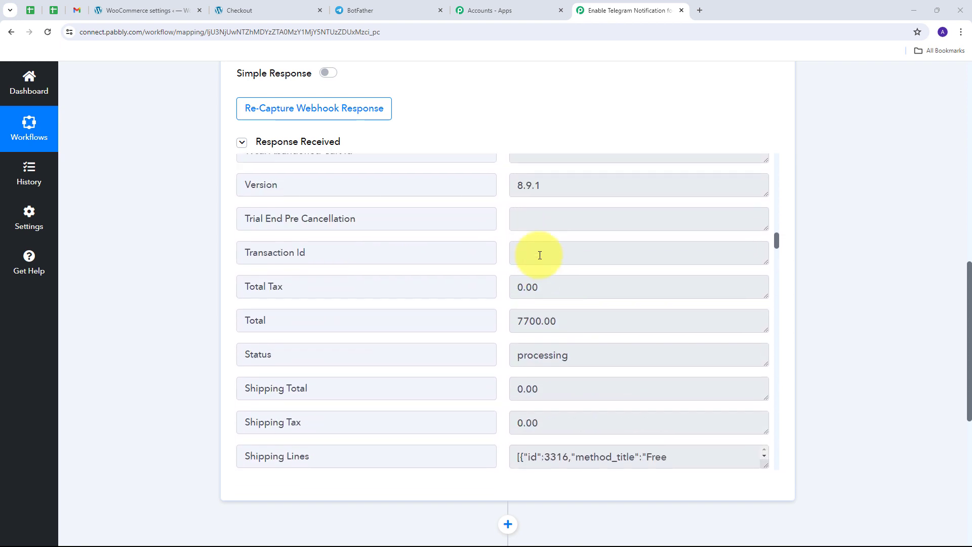
{"action": "scroll", "coordinate": [406, 291], "scroll_direction": "down", "scroll_amount": 1}
{"action": "left_click_drag", "start_coordinate": [569, 271], "coordinate": [511, 275]}
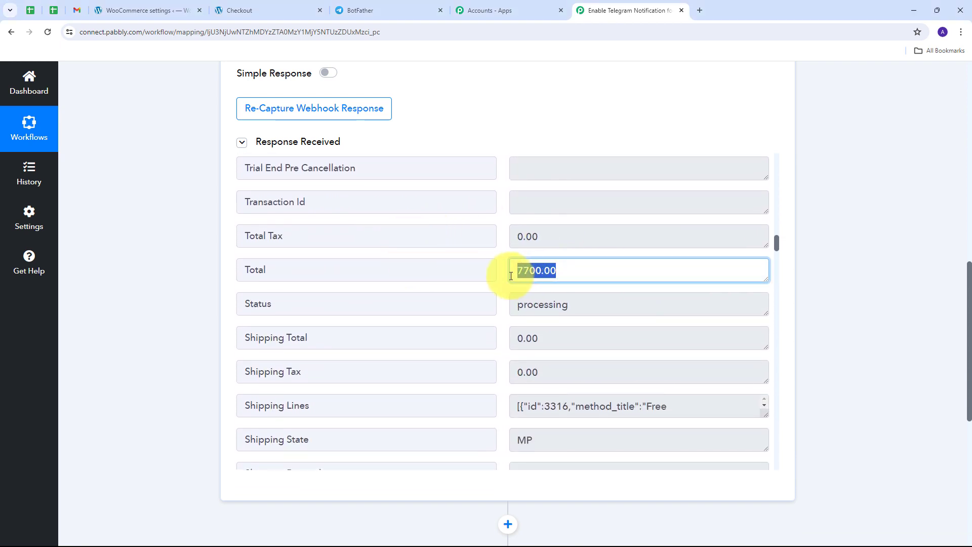
{"action": "scroll", "coordinate": [577, 271], "scroll_direction": "down", "scroll_amount": 1}
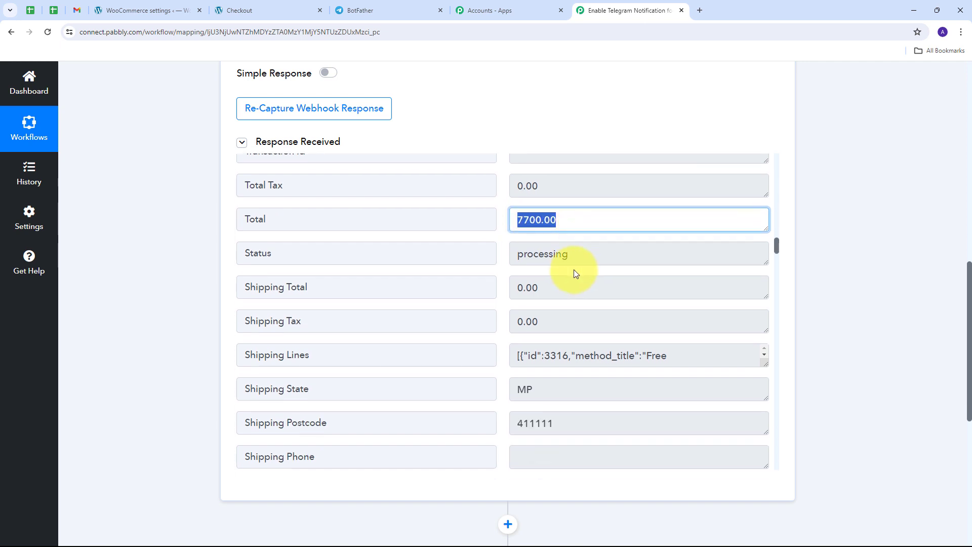
{"action": "left_click_drag", "start_coordinate": [566, 256], "coordinate": [506, 266]}
Step: Examine the shipping state, postcode, first and last name, country, city and address in the received webhook response
{"action": "scroll", "coordinate": [596, 274], "scroll_direction": "down", "scroll_amount": 3}
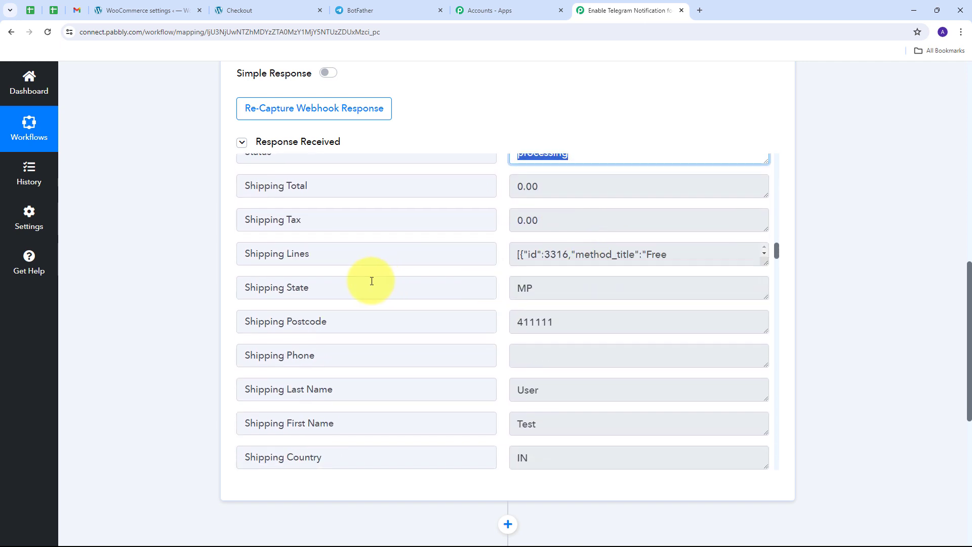
{"action": "left_click_drag", "start_coordinate": [570, 291], "coordinate": [384, 308]}
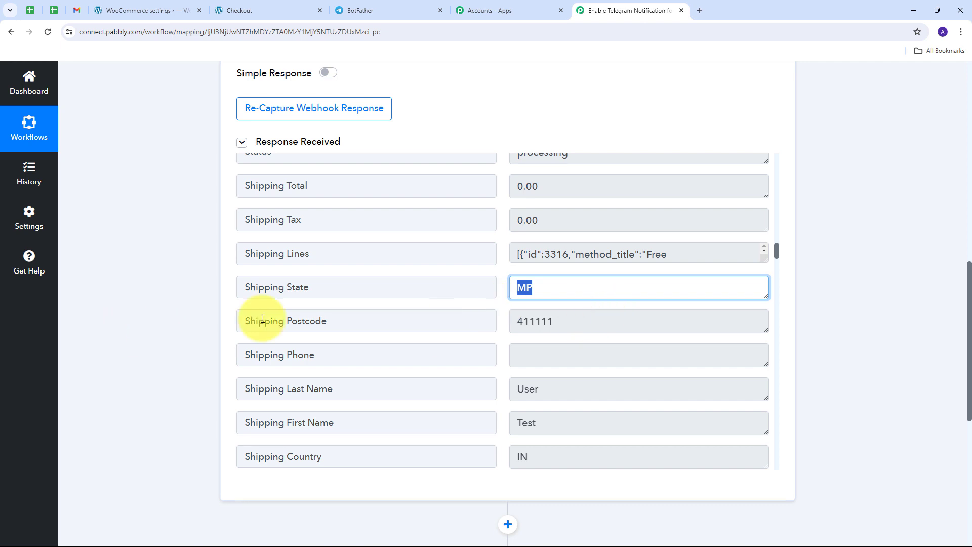
{"action": "left_click_drag", "start_coordinate": [613, 319], "coordinate": [382, 321]}
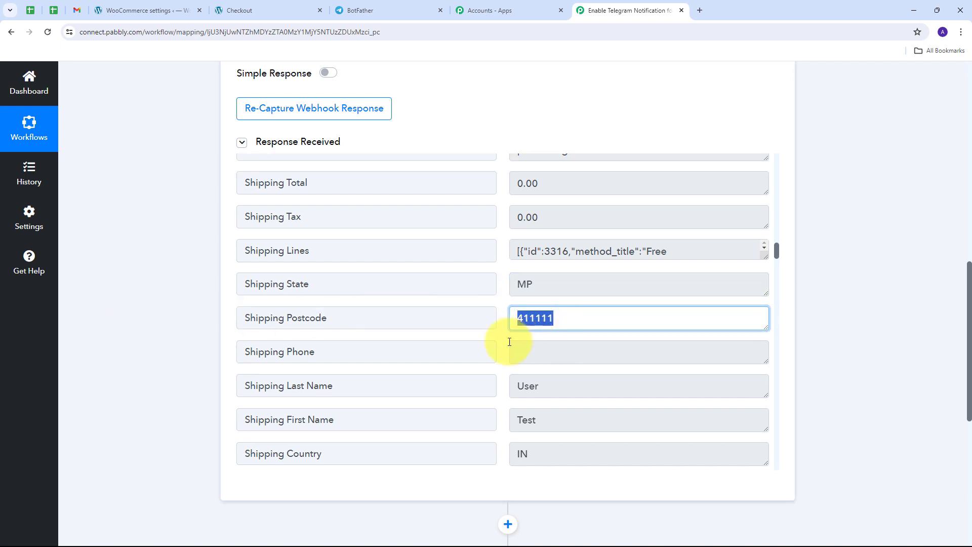
{"action": "scroll", "coordinate": [509, 342], "scroll_direction": "down", "scroll_amount": 3}
{"action": "left_click_drag", "start_coordinate": [547, 323], "coordinate": [490, 325]}
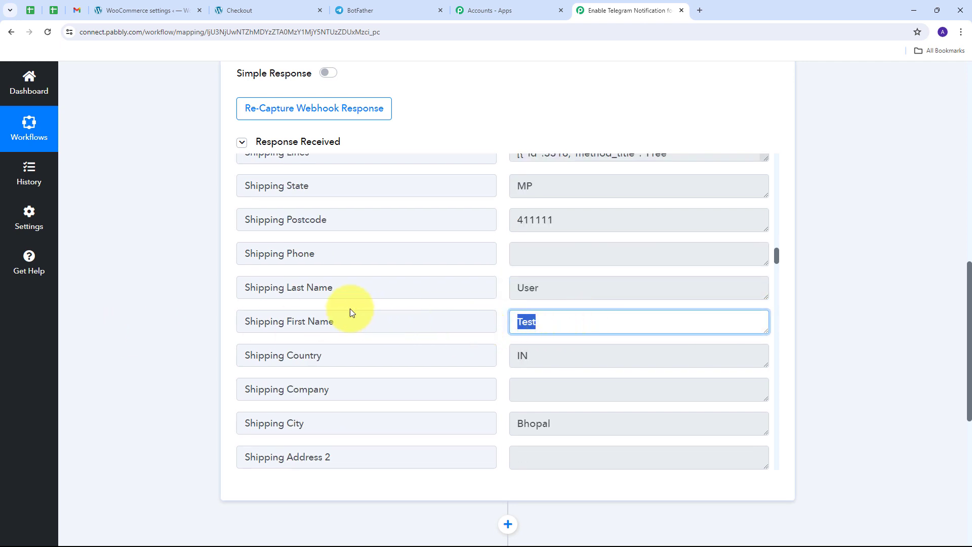
{"action": "left_click_drag", "start_coordinate": [571, 296], "coordinate": [458, 302]}
{"action": "scroll", "coordinate": [315, 313], "scroll_direction": "down", "scroll_amount": 1}
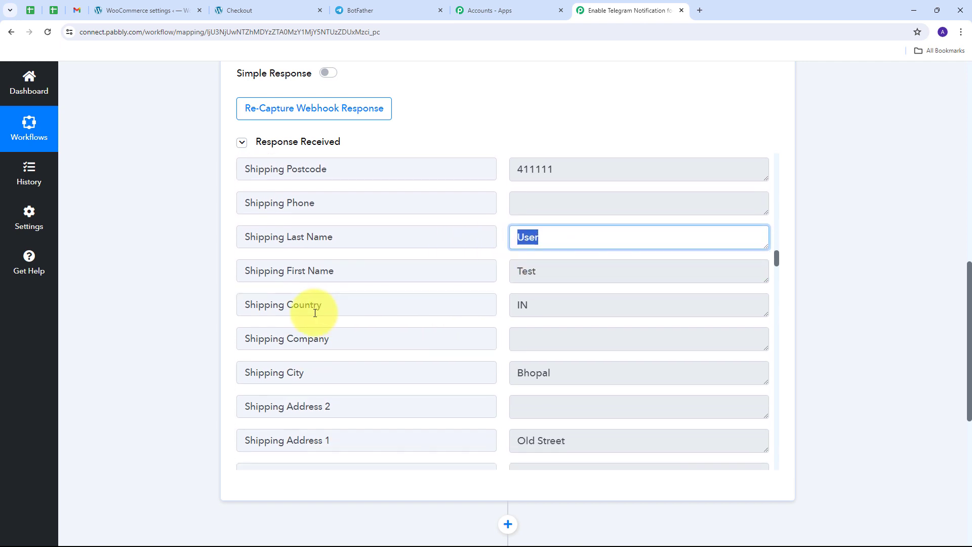
{"action": "left_click_drag", "start_coordinate": [596, 302], "coordinate": [390, 304]}
{"action": "scroll", "coordinate": [432, 294], "scroll_direction": "down", "scroll_amount": 1}
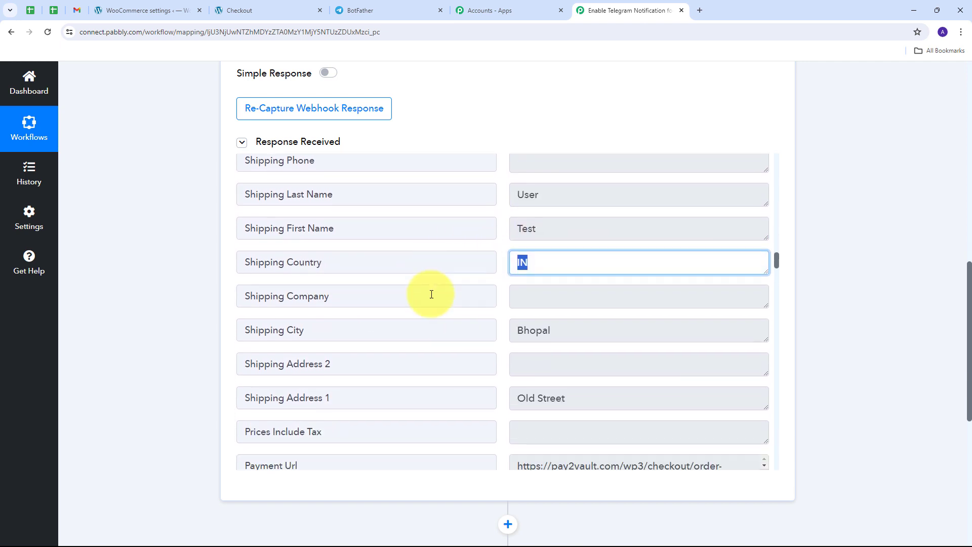
{"action": "scroll", "coordinate": [432, 293], "scroll_direction": "down", "scroll_amount": 1}
{"action": "left_click_drag", "start_coordinate": [632, 287], "coordinate": [600, 287]}
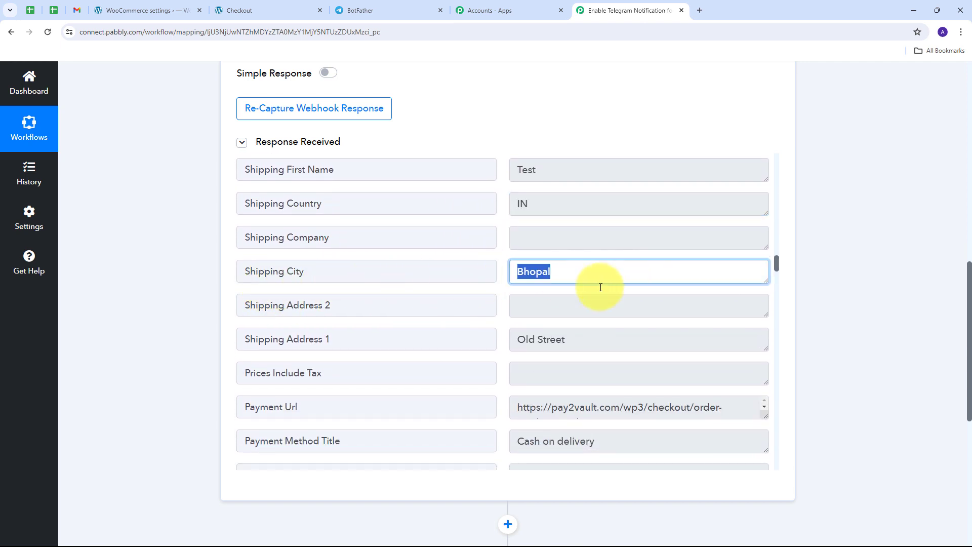
{"action": "left_click_drag", "start_coordinate": [647, 343], "coordinate": [449, 343]}
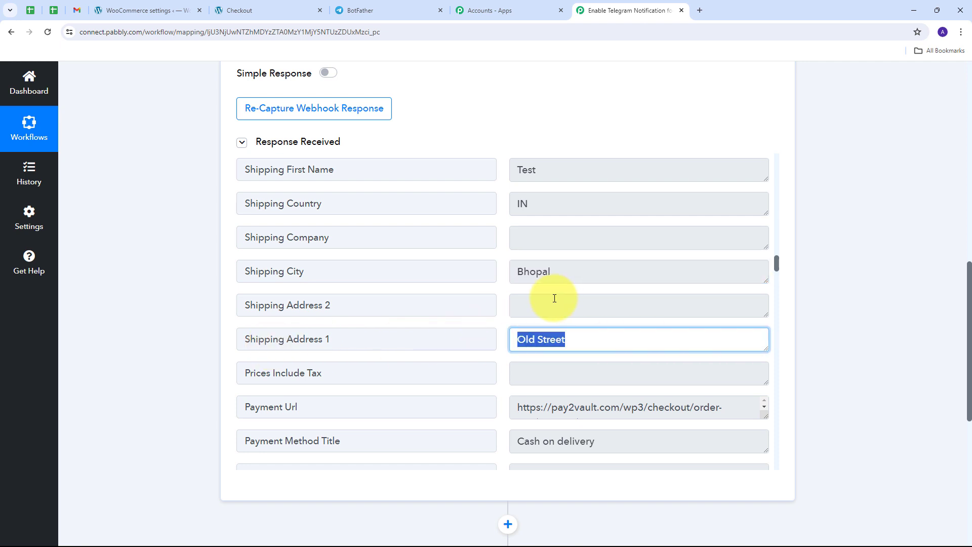
Step: Enlarge the Line Items value in the received response and read through the details of both ordered products
{"action": "scroll", "coordinate": [554, 298], "scroll_direction": "down", "scroll_amount": 8}
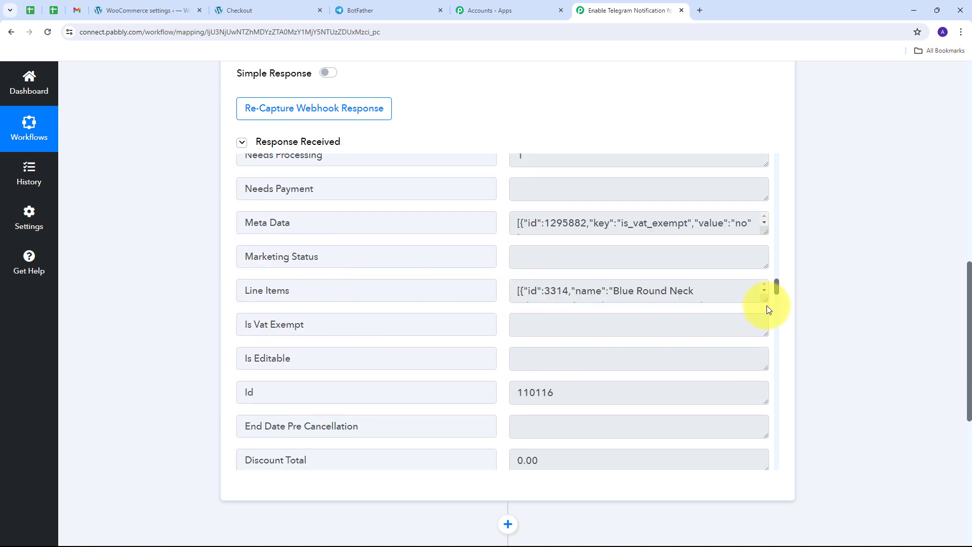
{"action": "left_click_drag", "start_coordinate": [765, 301], "coordinate": [765, 418]}
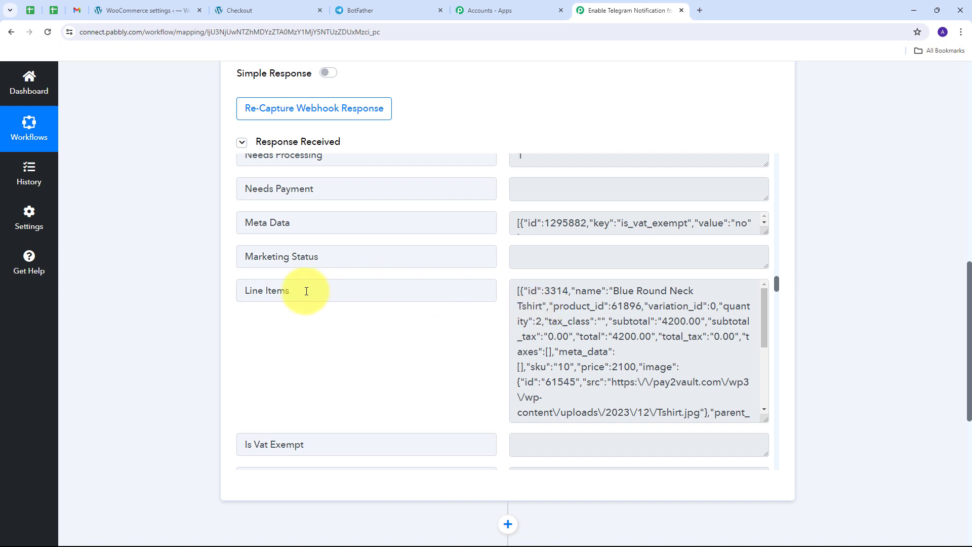
{"action": "scroll", "coordinate": [571, 318], "scroll_direction": "down", "scroll_amount": 3}
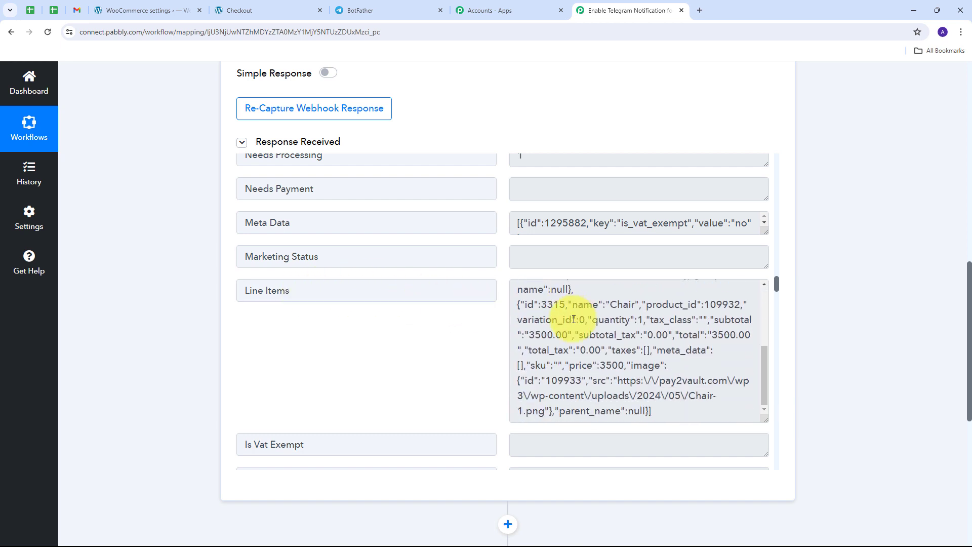
{"action": "scroll", "coordinate": [573, 320], "scroll_direction": "up", "scroll_amount": 3}
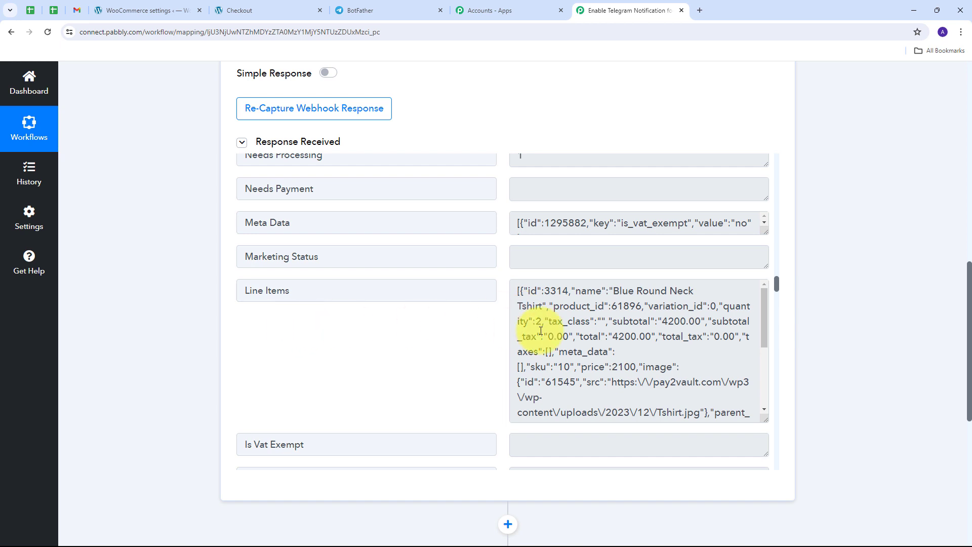
{"action": "left_click", "coordinate": [487, 294]}
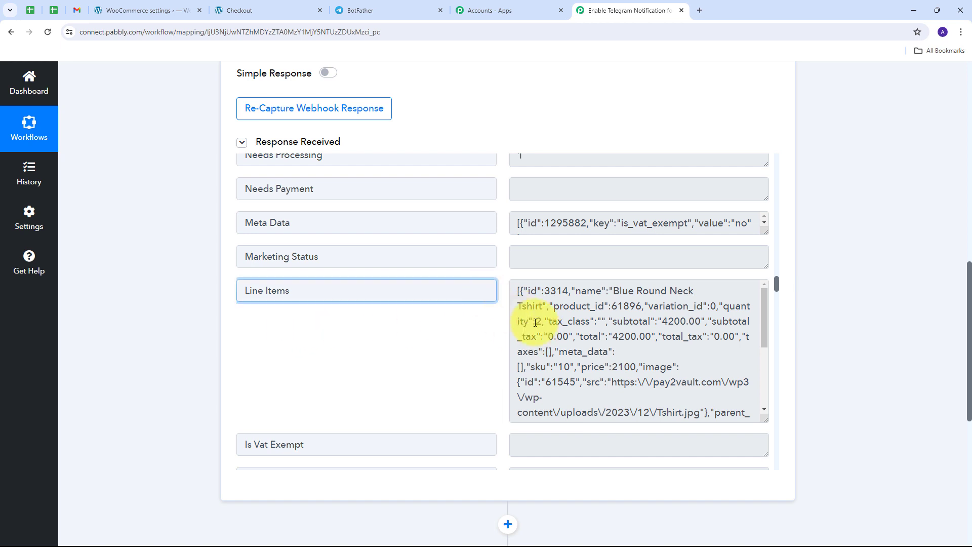
{"action": "left_click_drag", "start_coordinate": [523, 291], "coordinate": [726, 374]}
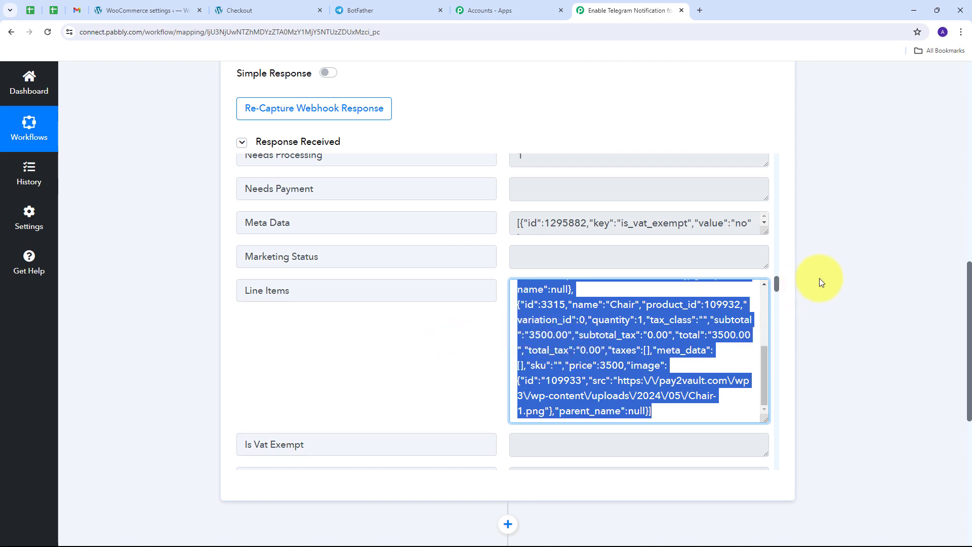
Step: Open the workflow's second step, search the apps for "data" and choose Data Transformer (Pabbly) as the action app
{"action": "scroll", "coordinate": [820, 273], "scroll_direction": "down", "scroll_amount": 3}
{"action": "scroll", "coordinate": [790, 284], "scroll_direction": "up", "scroll_amount": 1}
{"action": "scroll", "coordinate": [805, 296], "scroll_direction": "down", "scroll_amount": 4}
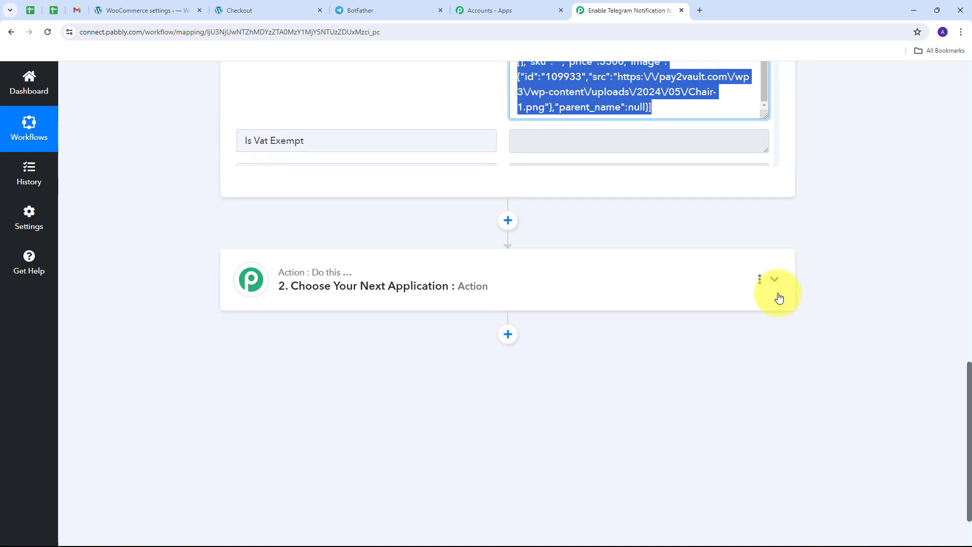
{"action": "left_click", "coordinate": [775, 296]}
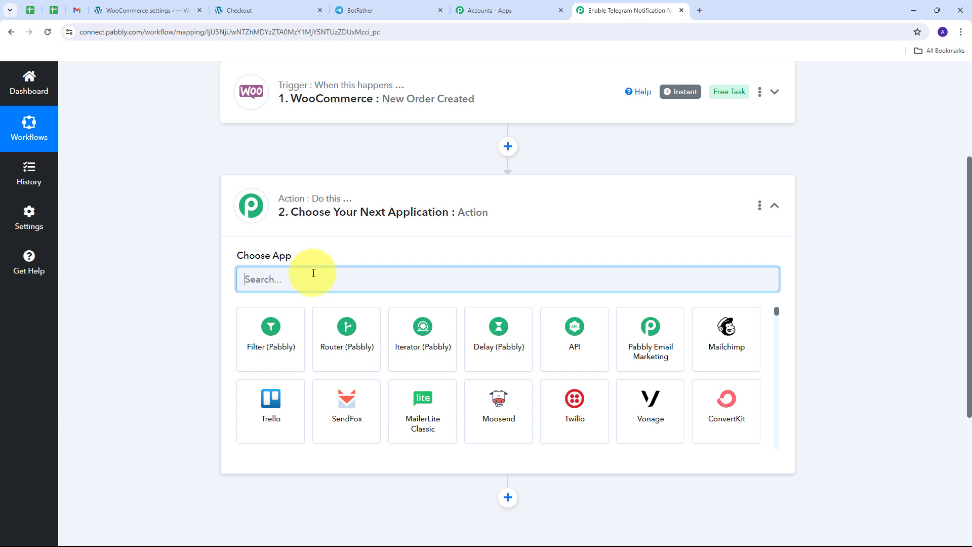
{"action": "type", "text": "da"}
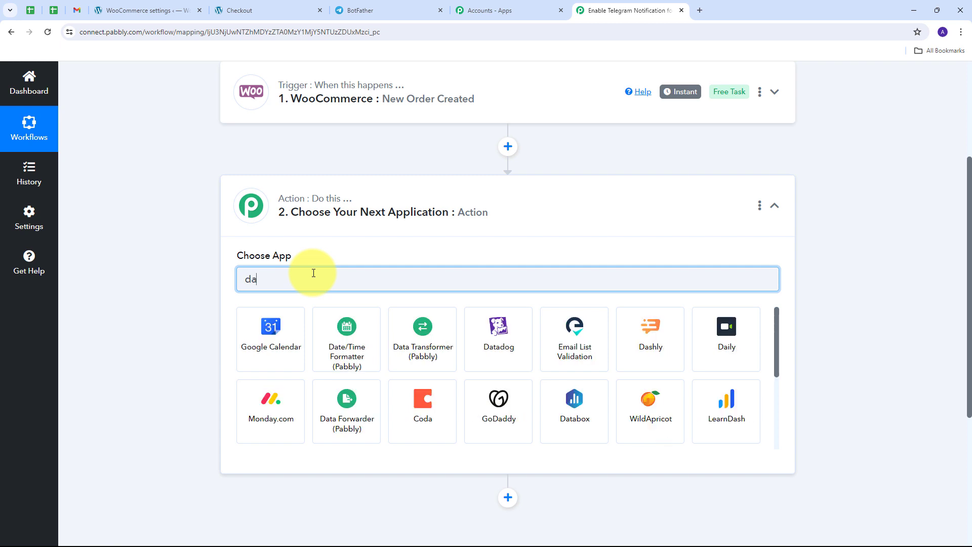
{"action": "type", "text": "ta"}
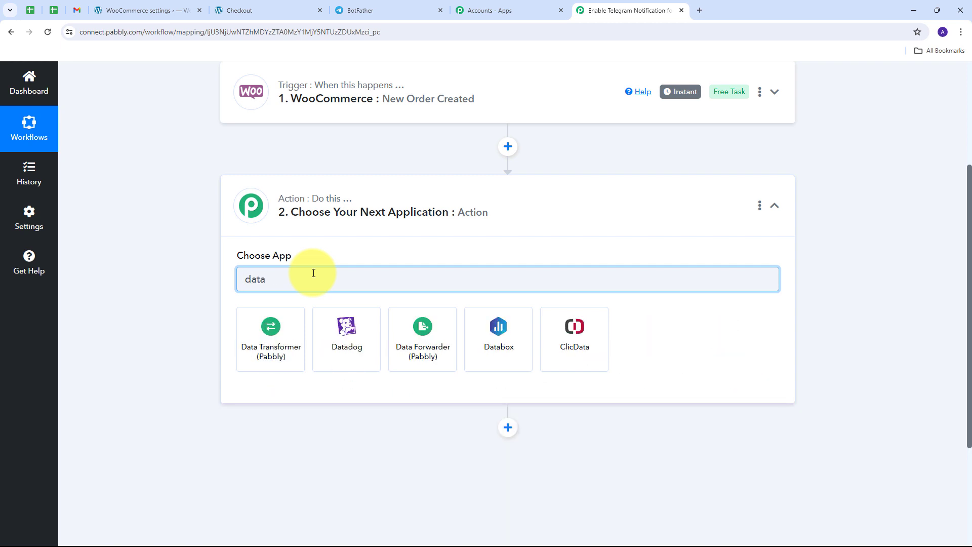
{"action": "left_click", "coordinate": [269, 343]}
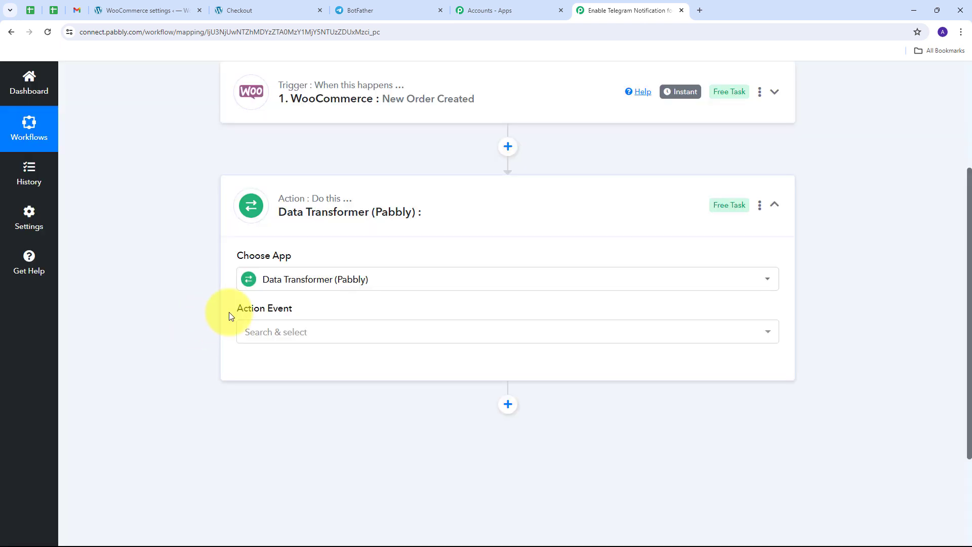
Step: Set the Data Transformer action event to Line Itemizer and connect it
{"action": "left_click", "coordinate": [747, 332]}
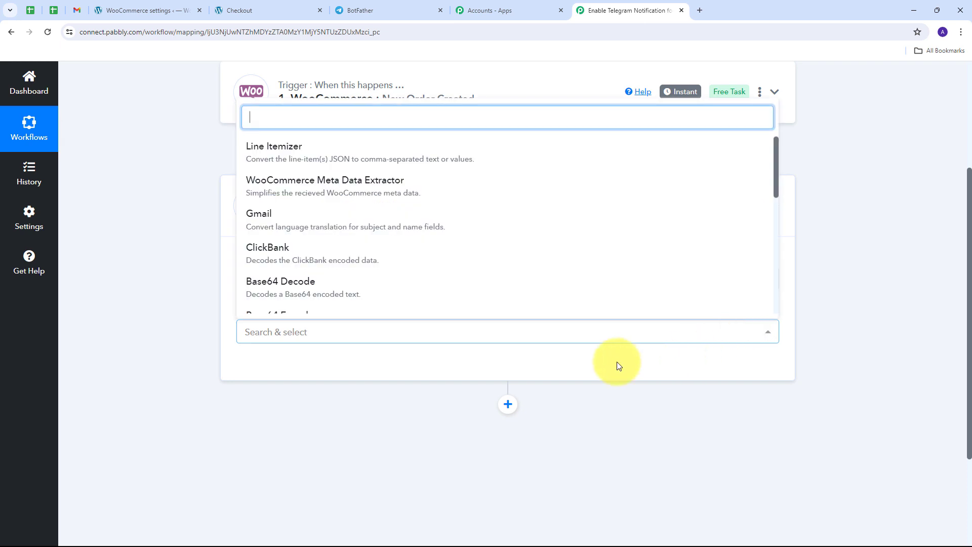
{"action": "left_click", "coordinate": [309, 158]}
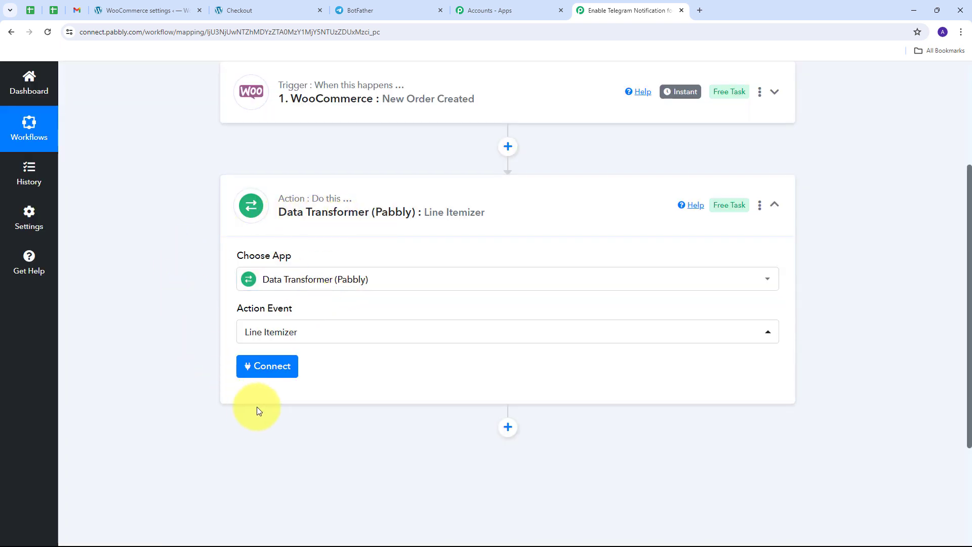
{"action": "left_click", "coordinate": [283, 373]}
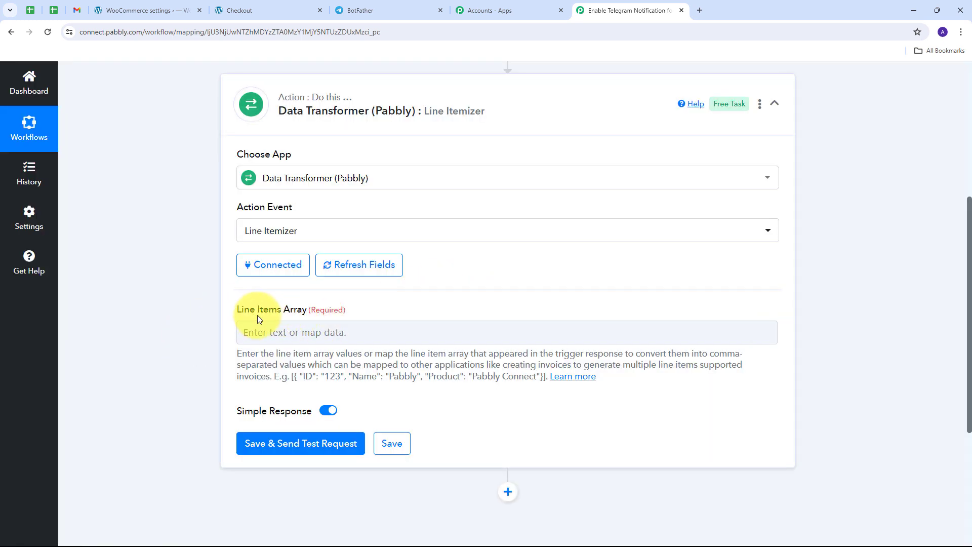
Step: Map the Line Items value from the WooCommerce New Order Created step into the Line Items Array field
{"action": "left_click", "coordinate": [283, 332]}
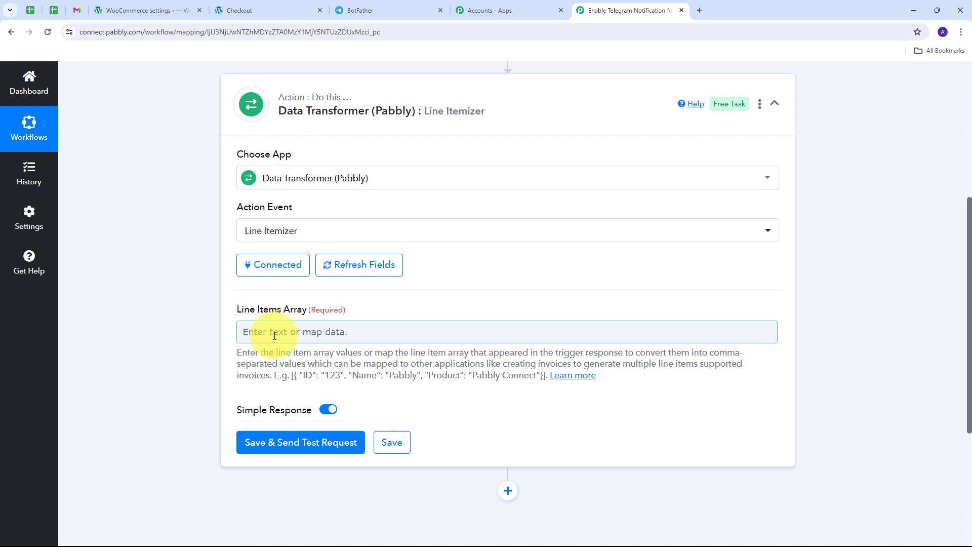
{"action": "left_click", "coordinate": [275, 336]}
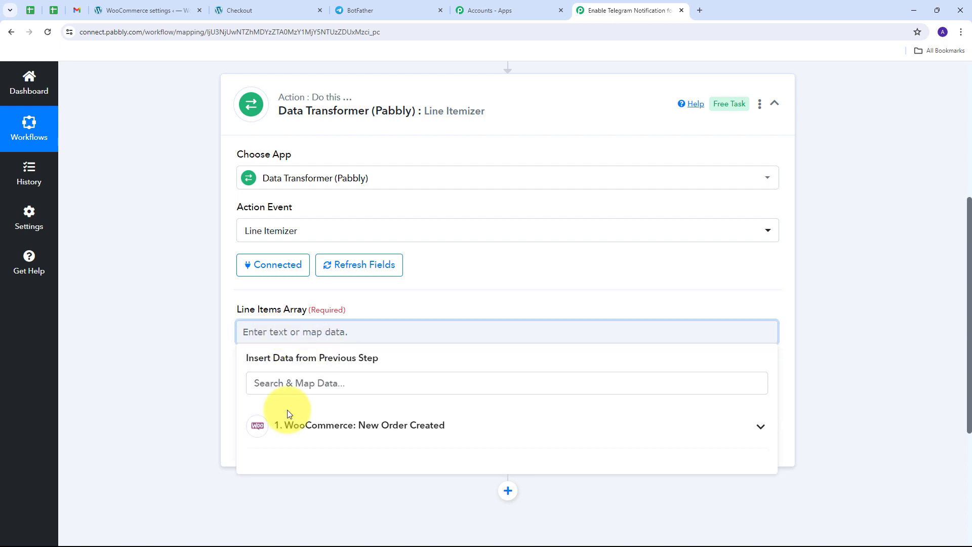
{"action": "left_click", "coordinate": [439, 438]}
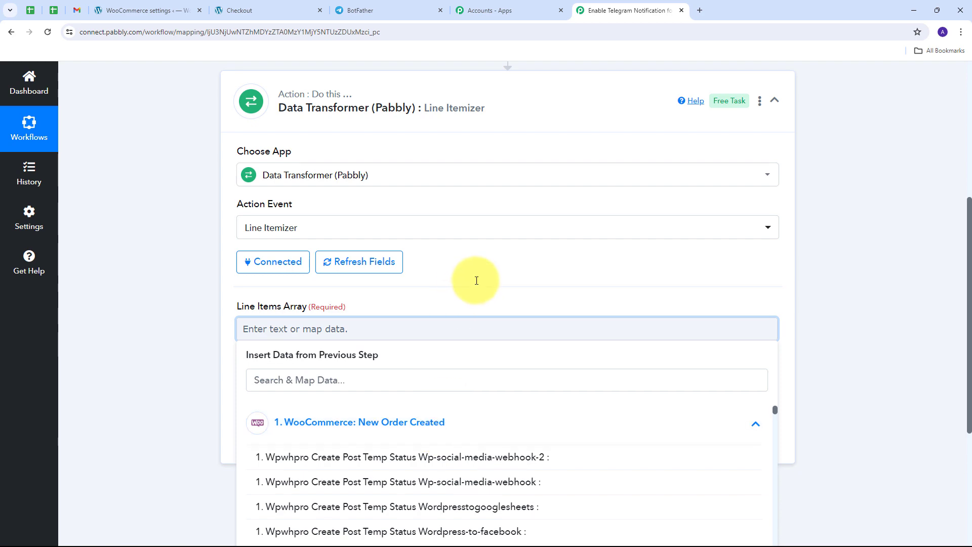
{"action": "scroll", "coordinate": [413, 310], "scroll_direction": "down", "scroll_amount": 6}
{"action": "scroll", "coordinate": [426, 323], "scroll_direction": "down", "scroll_amount": 15}
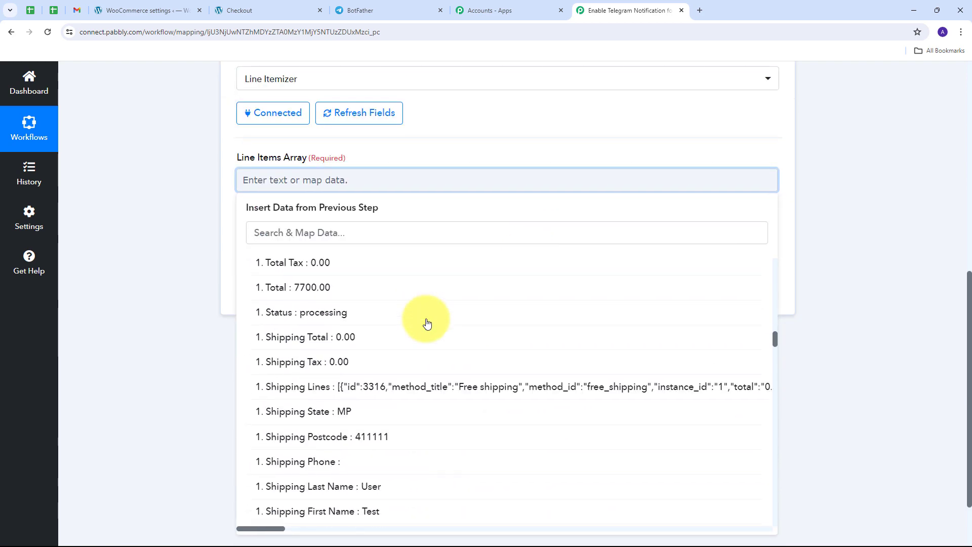
{"action": "scroll", "coordinate": [427, 322], "scroll_direction": "down", "scroll_amount": 4}
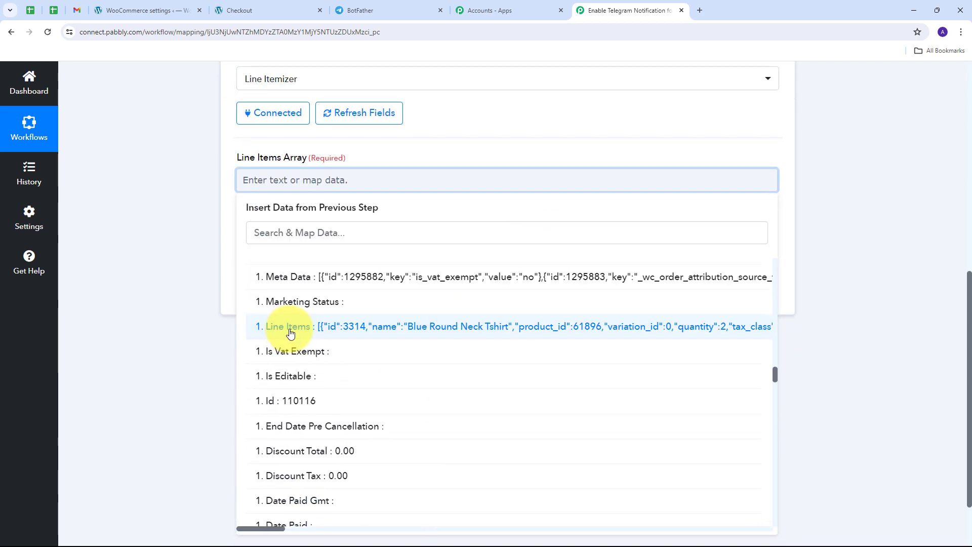
{"action": "left_click", "coordinate": [357, 329]}
{"action": "left_click", "coordinate": [448, 136]}
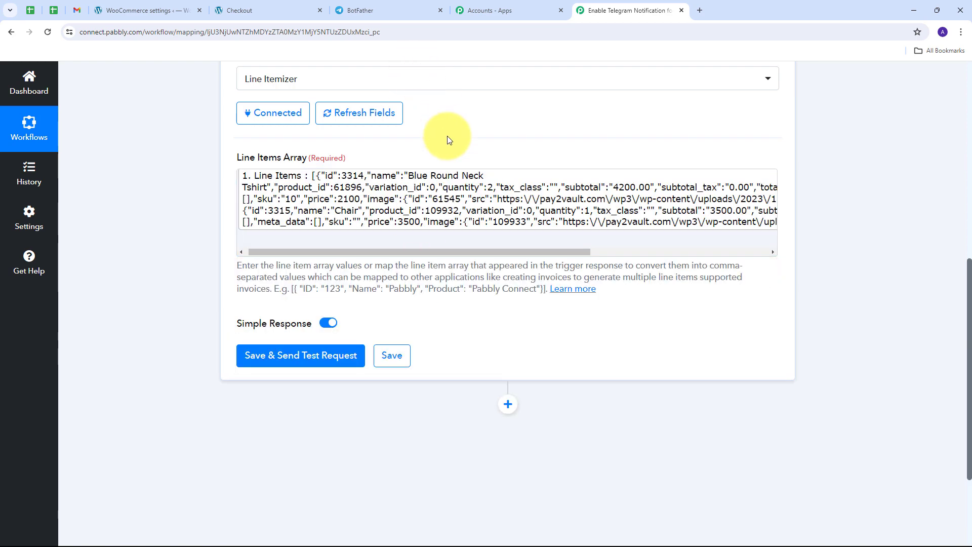
Step: Save the Line Itemizer step and send its test request
{"action": "scroll", "coordinate": [405, 167], "scroll_direction": "down", "scroll_amount": 1}
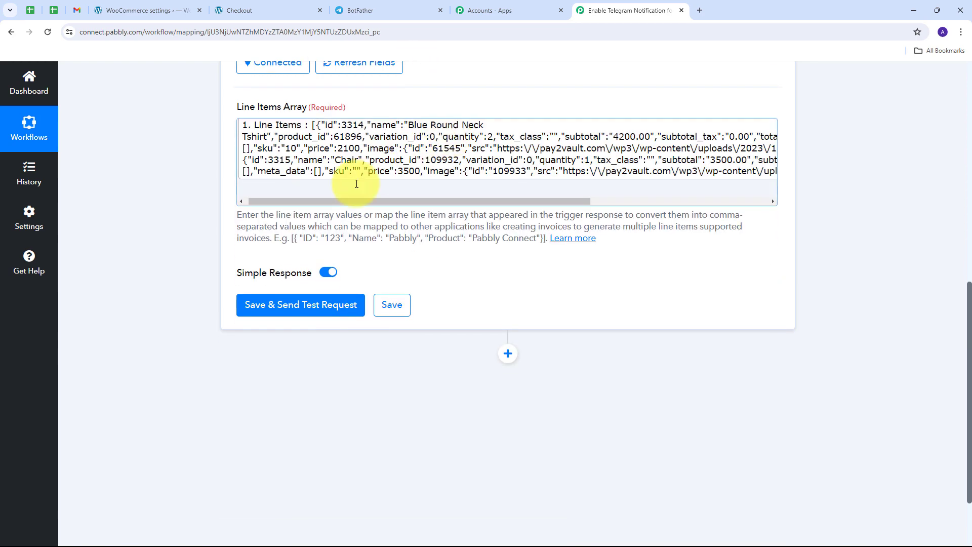
{"action": "left_click", "coordinate": [306, 309]}
{"action": "scroll", "coordinate": [882, 245], "scroll_direction": "down", "scroll_amount": 3}
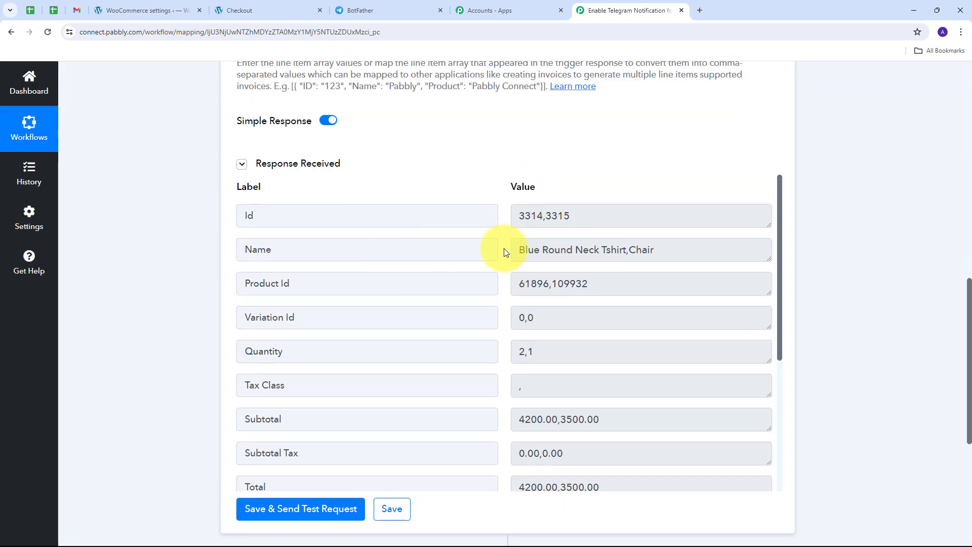
Step: Examine the itemized IDs, product names, product IDs, quantities, subtotals and totals in the Line Itemizer response
{"action": "scroll", "coordinate": [503, 248], "scroll_direction": "down", "scroll_amount": 5}
{"action": "scroll", "coordinate": [455, 251], "scroll_direction": "up", "scroll_amount": 5}
{"action": "left_click_drag", "start_coordinate": [519, 216], "coordinate": [567, 216]}
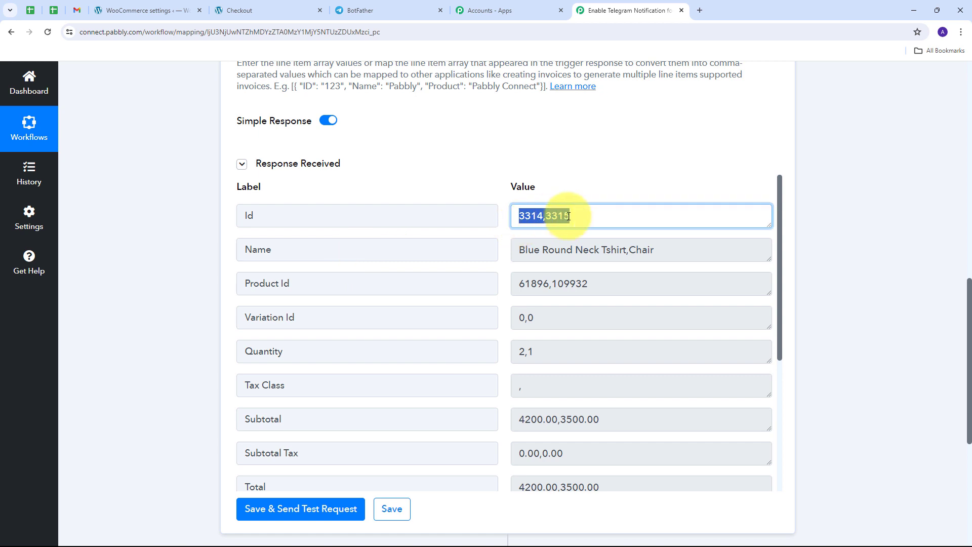
{"action": "left_click_drag", "start_coordinate": [701, 253], "coordinate": [459, 266]}
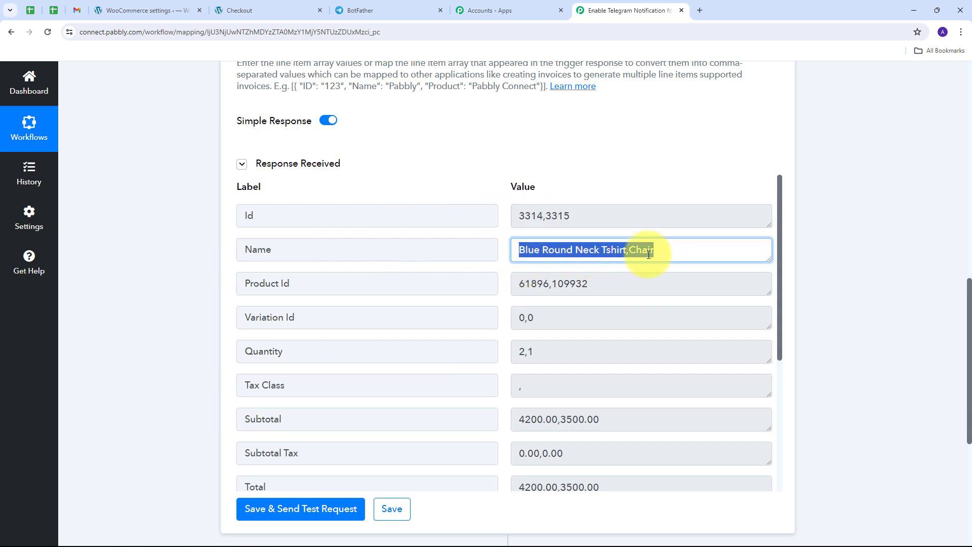
{"action": "left_click_drag", "start_coordinate": [609, 284], "coordinate": [354, 304]}
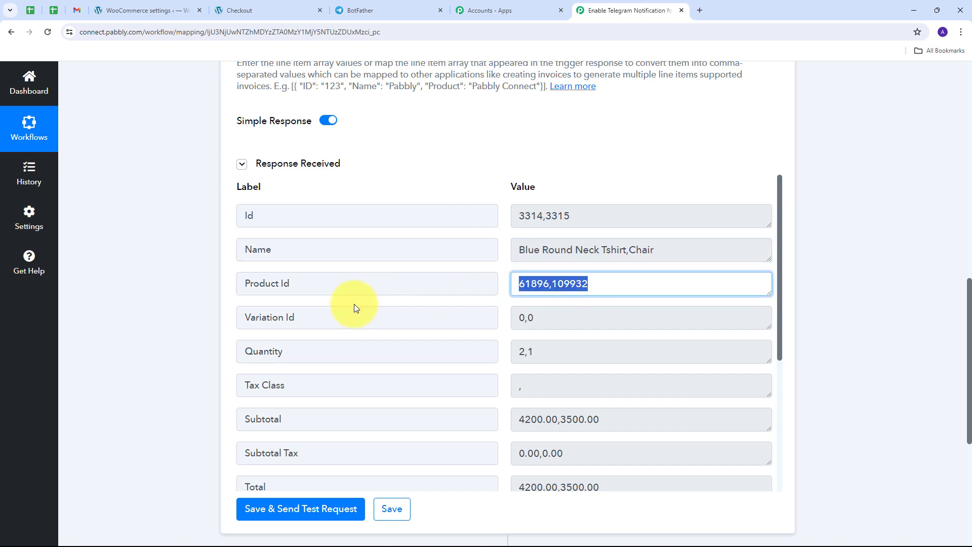
{"action": "scroll", "coordinate": [546, 304], "scroll_direction": "down", "scroll_amount": 1}
{"action": "left_click_drag", "start_coordinate": [546, 304], "coordinate": [497, 305]}
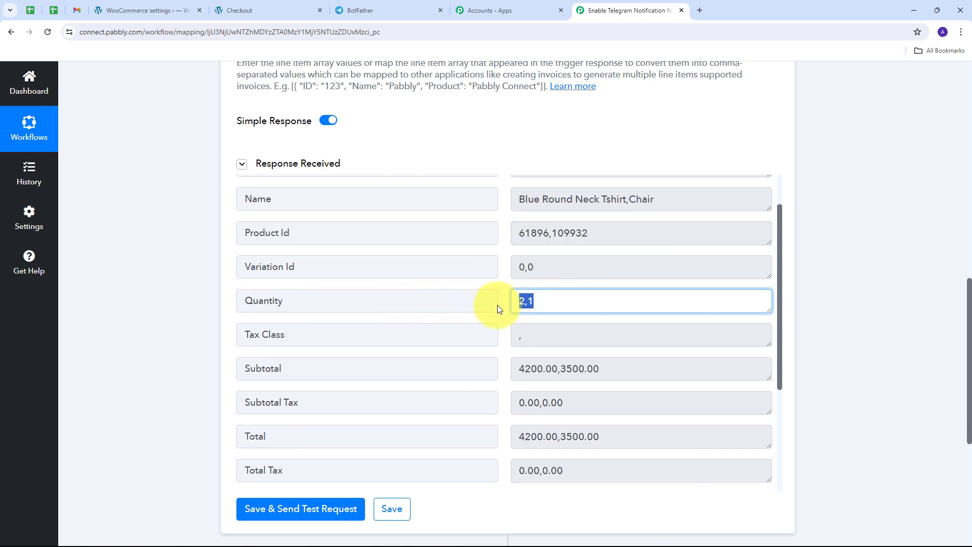
{"action": "scroll", "coordinate": [298, 325], "scroll_direction": "down", "scroll_amount": 1}
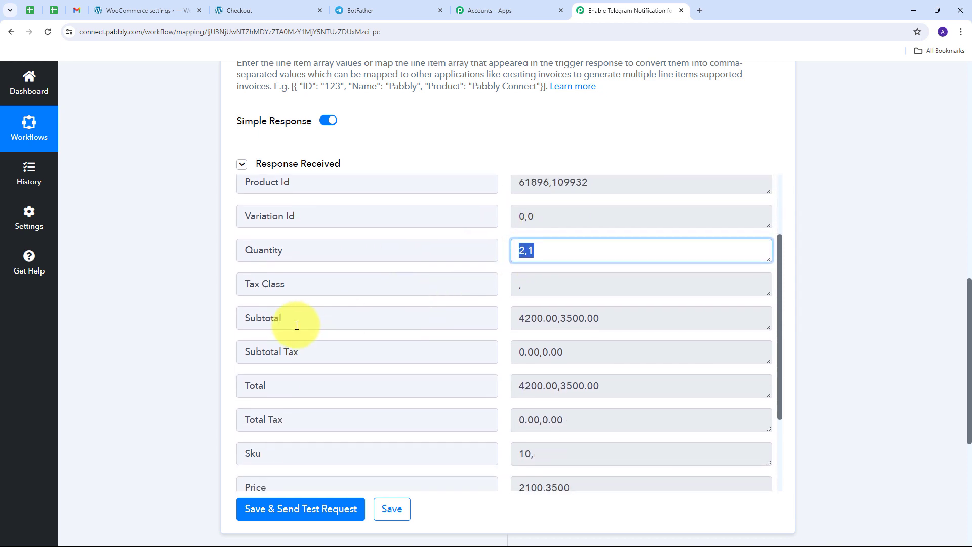
{"action": "left_click_drag", "start_coordinate": [703, 323], "coordinate": [430, 329]}
{"action": "left_click_drag", "start_coordinate": [604, 387], "coordinate": [537, 394]}
{"action": "scroll", "coordinate": [532, 387], "scroll_direction": "down", "scroll_amount": 1}
{"action": "scroll", "coordinate": [318, 392], "scroll_direction": "up", "scroll_amount": 2}
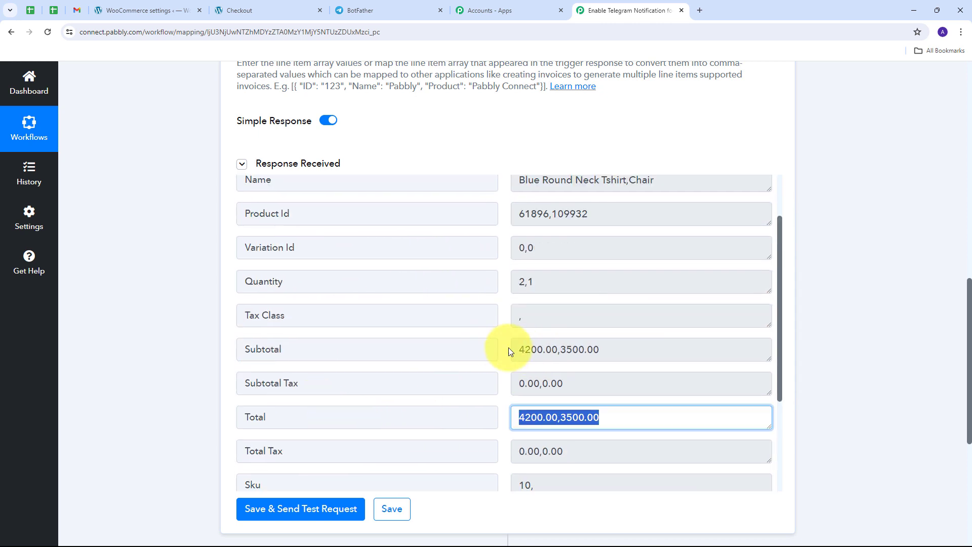
{"action": "left_click", "coordinate": [505, 353]}
{"action": "scroll", "coordinate": [503, 349], "scroll_direction": "up", "scroll_amount": 2}
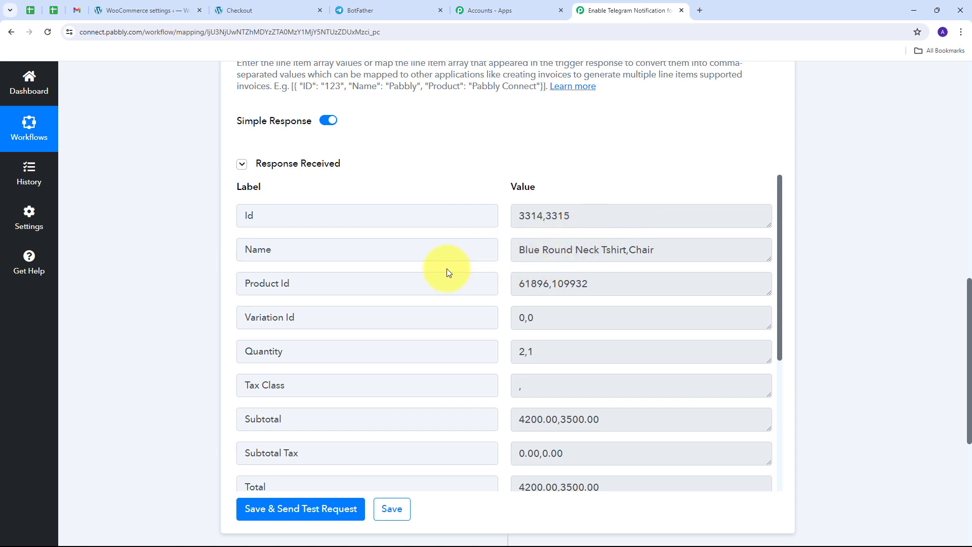
Step: Add a third workflow step after the Line Itemizer, search the apps for "telegram" and choose Telegram Bot
{"action": "scroll", "coordinate": [860, 231], "scroll_direction": "down", "scroll_amount": 5}
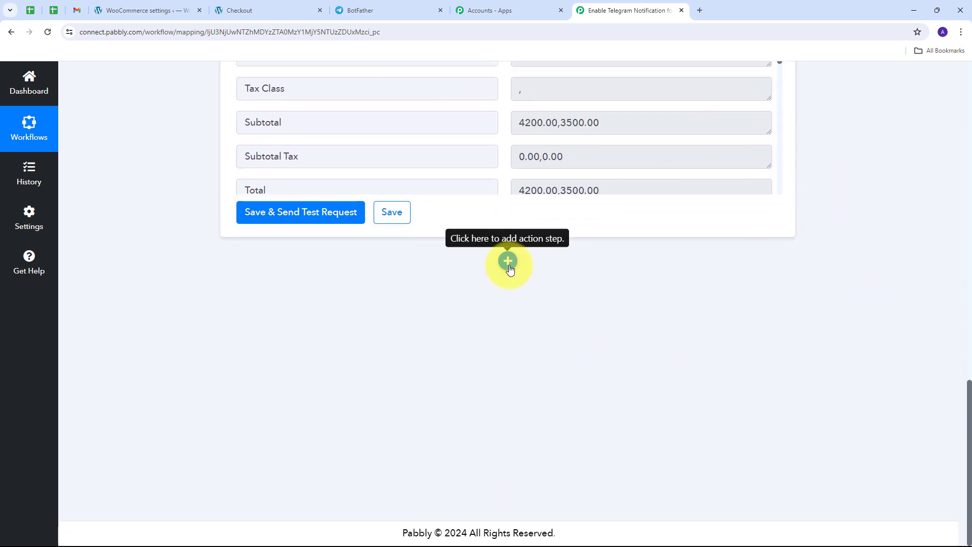
{"action": "left_click", "coordinate": [508, 261]}
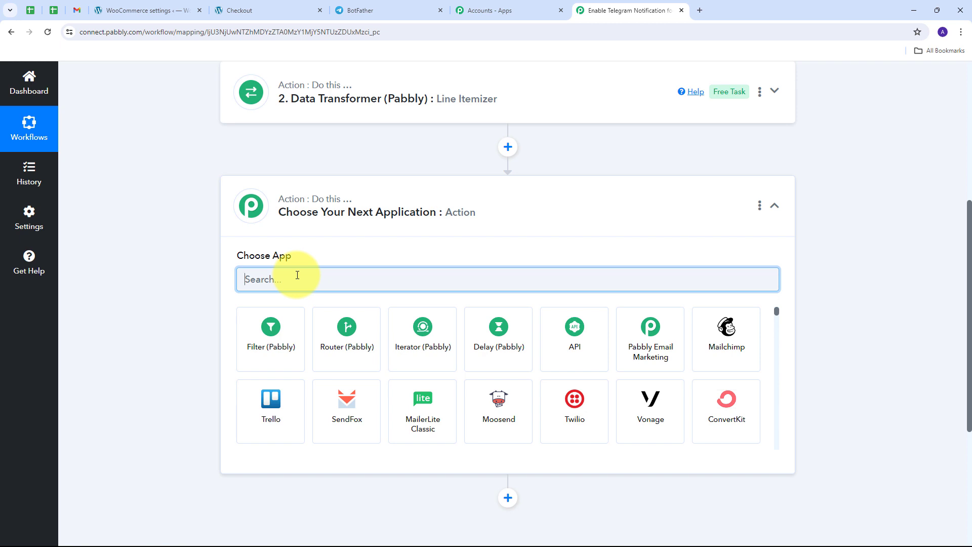
{"action": "type", "text": "tel"}
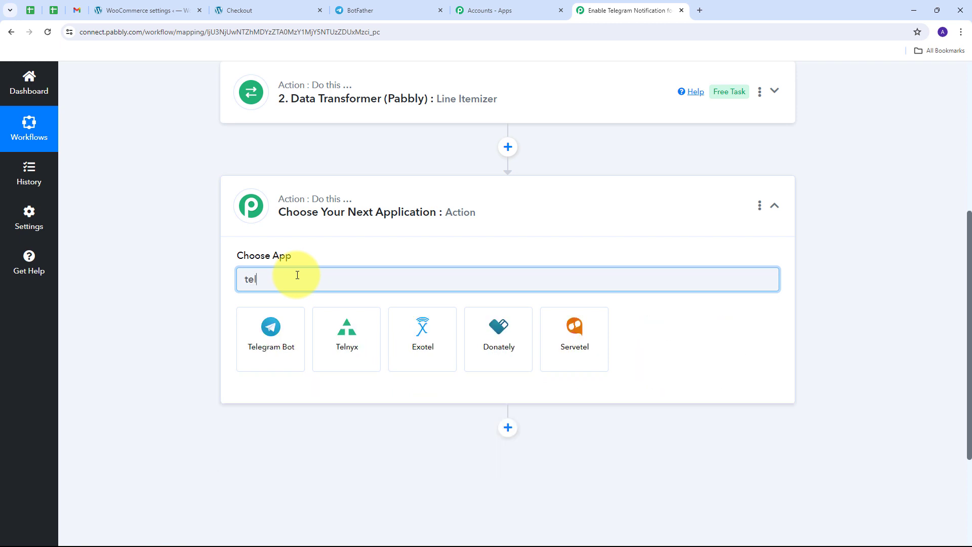
{"action": "type", "text": "egram"}
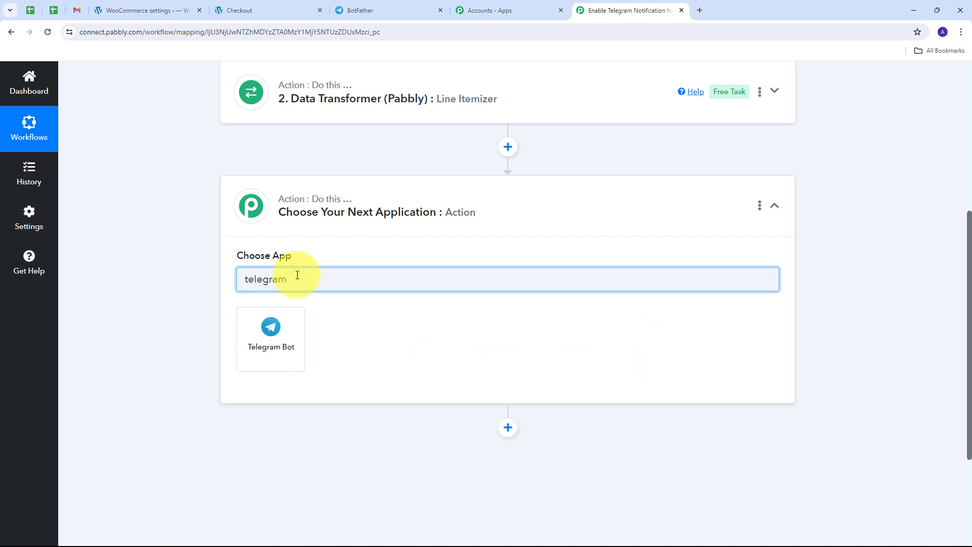
{"action": "left_click", "coordinate": [286, 332]}
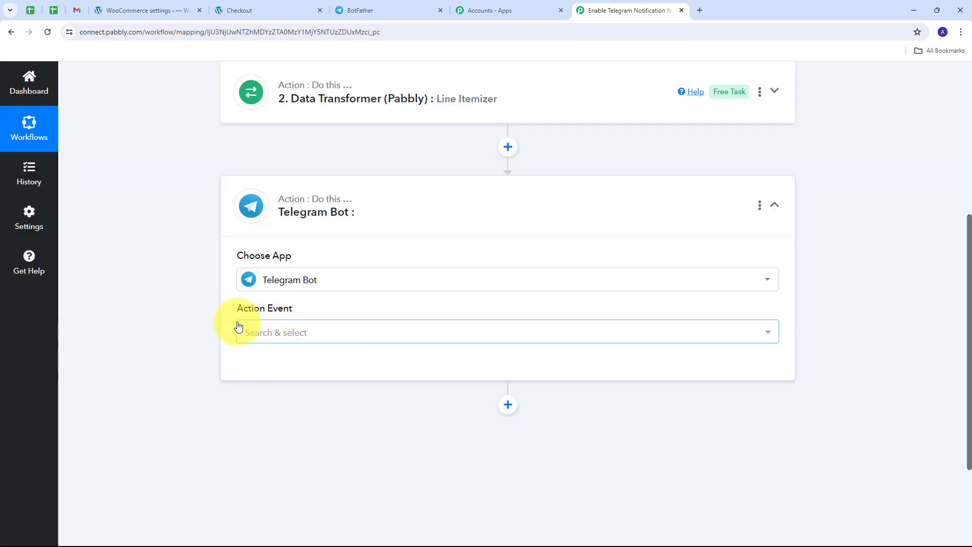
Step: Set the Telegram Bot action event to Send a Text Message or Reply and open a new connection with its token instructions
{"action": "left_click", "coordinate": [523, 332]}
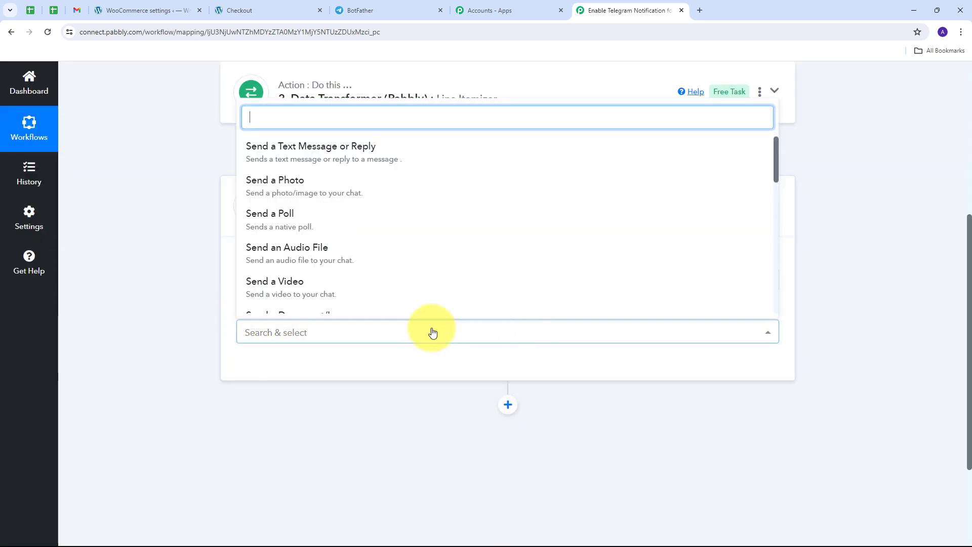
{"action": "left_click", "coordinate": [304, 158]}
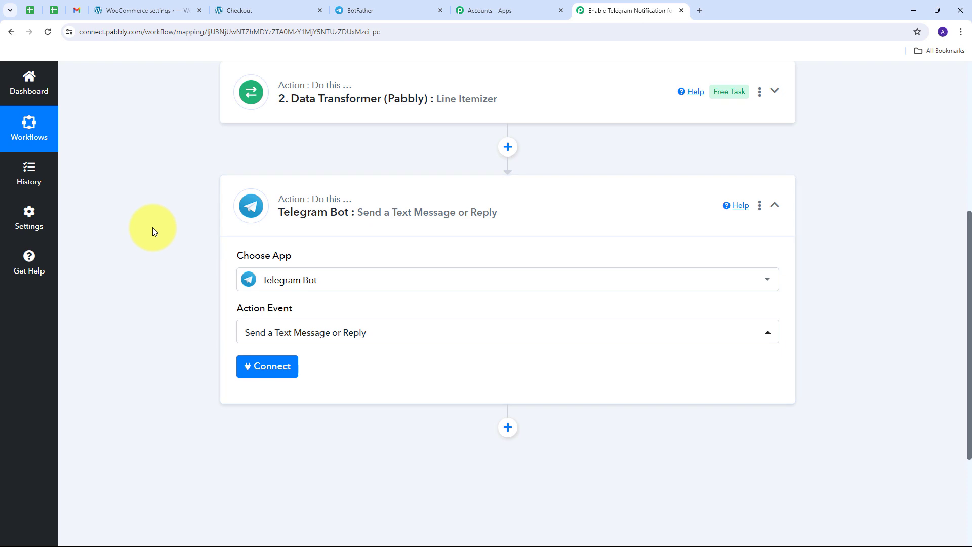
{"action": "left_click", "coordinate": [271, 372]}
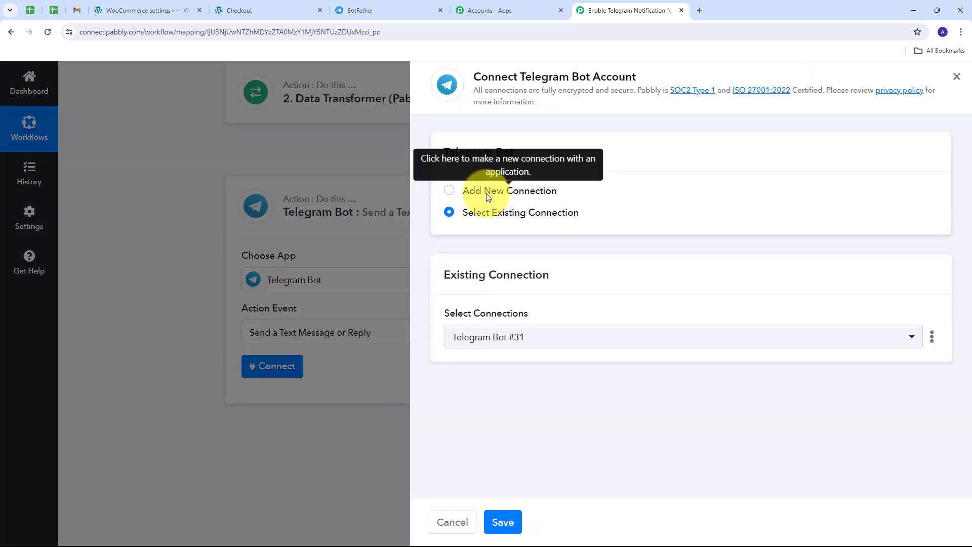
{"action": "left_click", "coordinate": [487, 193]}
{"action": "scroll", "coordinate": [506, 329], "scroll_direction": "down", "scroll_amount": 1}
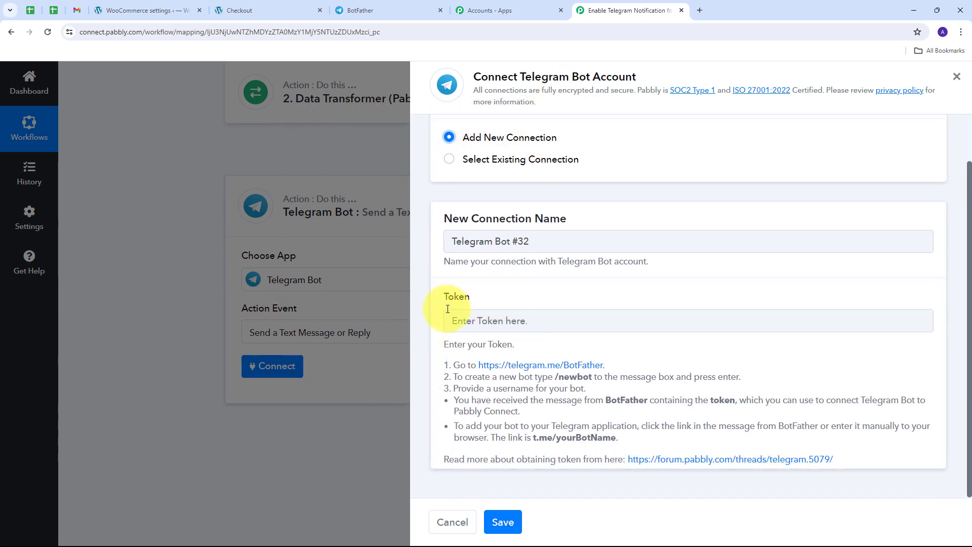
{"action": "left_click_drag", "start_coordinate": [441, 366], "coordinate": [666, 441]}
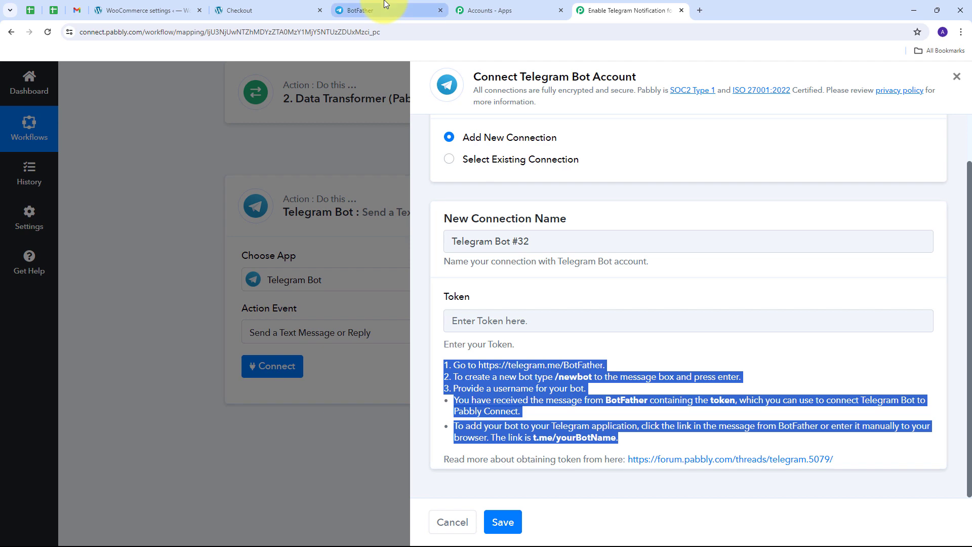
Step: Switch to the BotFather chat in Telegram Web, restart the bot and send the /newbot command
{"action": "left_click", "coordinate": [360, 10]}
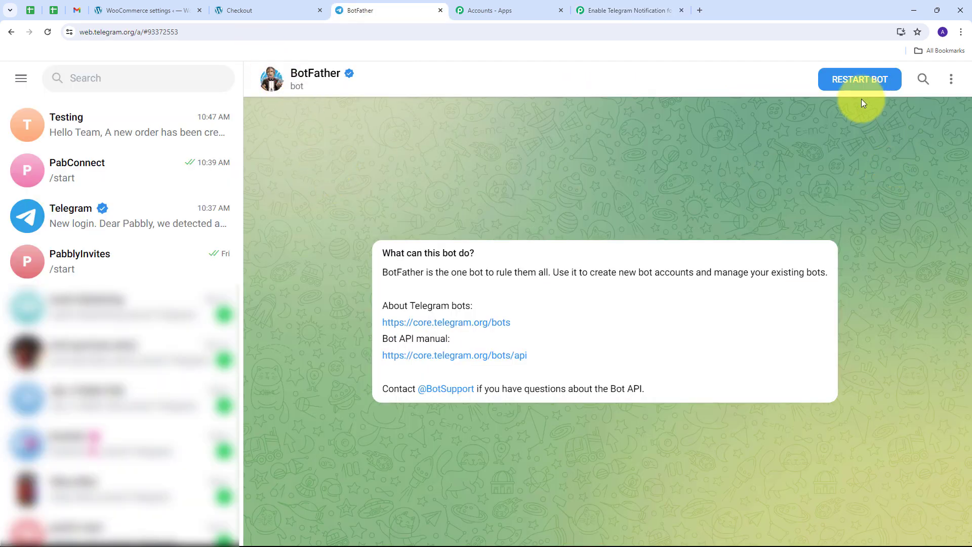
{"action": "left_click", "coordinate": [859, 86]}
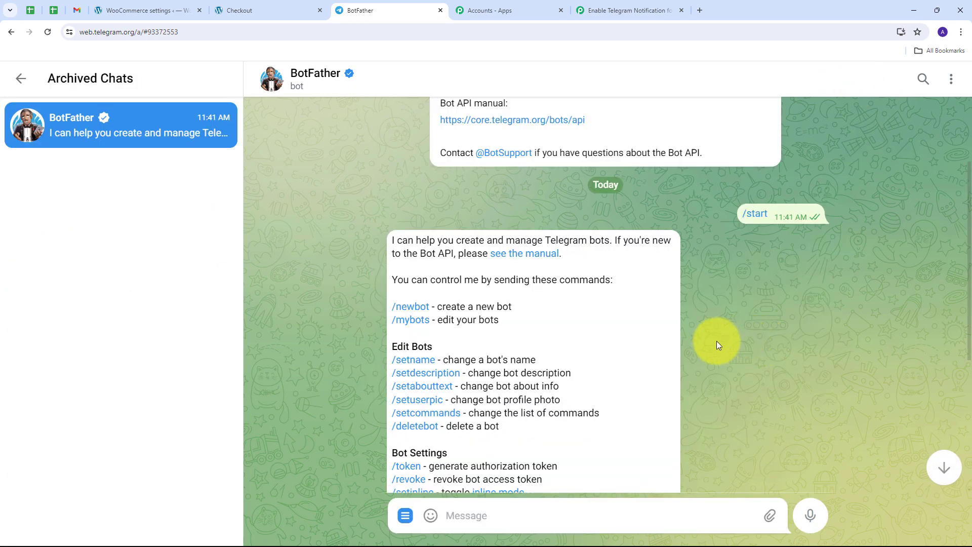
{"action": "left_click", "coordinate": [408, 313]}
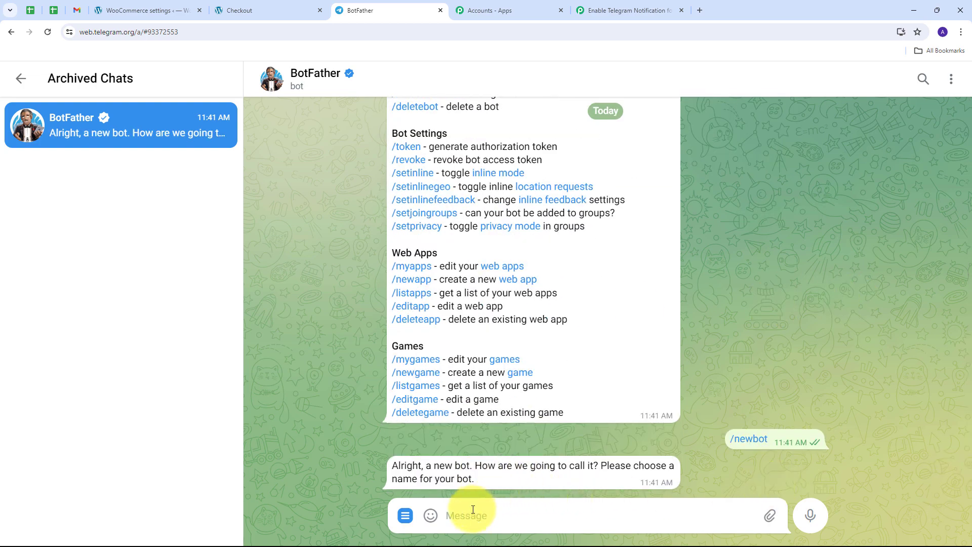
Step: Name the new bot WooCommerceOrders and give it the username WooCommerceOrders_bot
{"action": "type", "text": "WooCommerceOrders"}
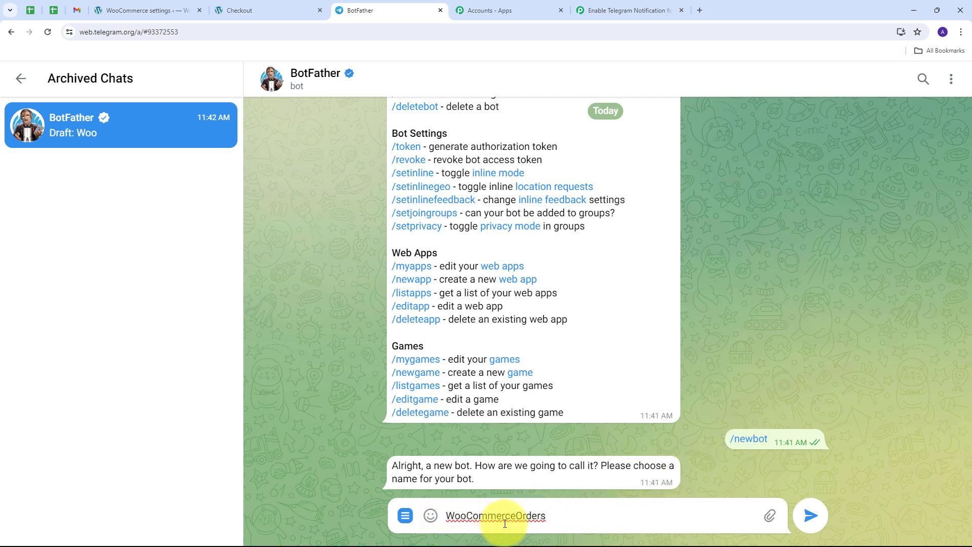
{"action": "left_click", "coordinate": [810, 515]}
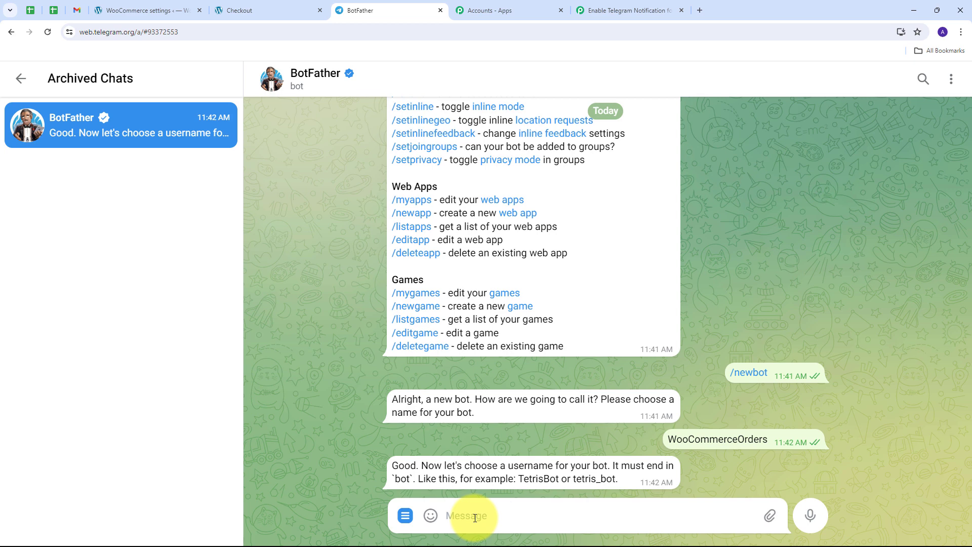
{"action": "type", "text": "WooCommerceOrders_bot"}
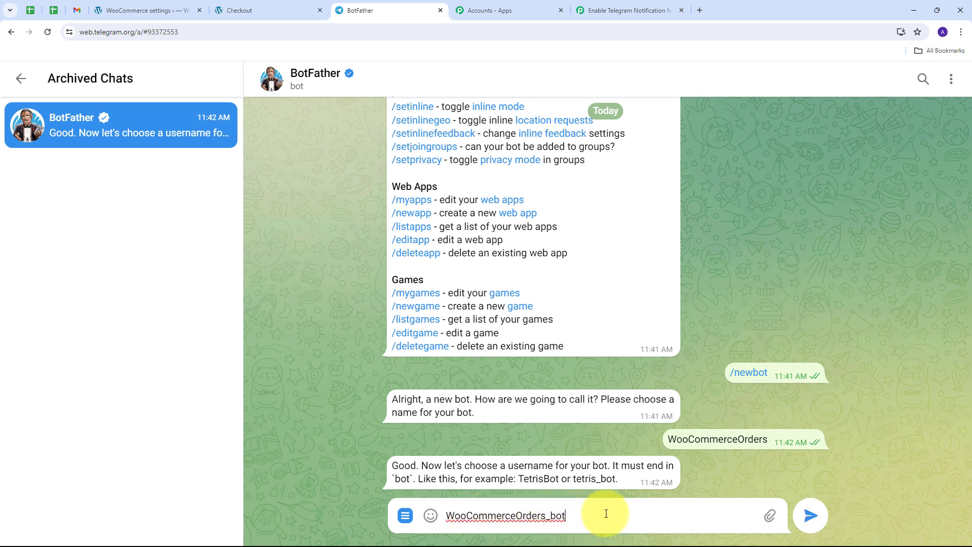
{"action": "left_click", "coordinate": [810, 514]}
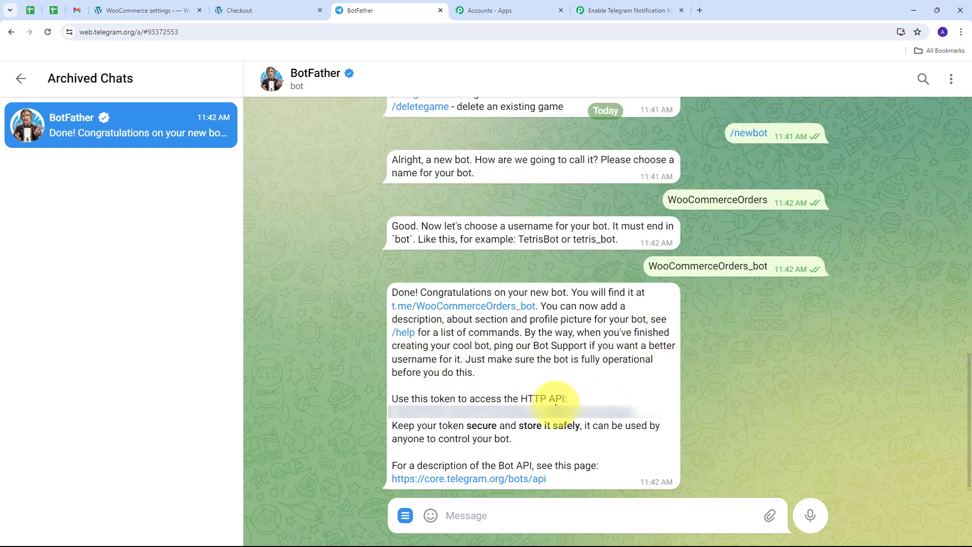
Step: Copy the new bot's API token, then open the WooCommerceOrders bot chat from its link and start the bot
{"action": "left_click", "coordinate": [488, 418]}
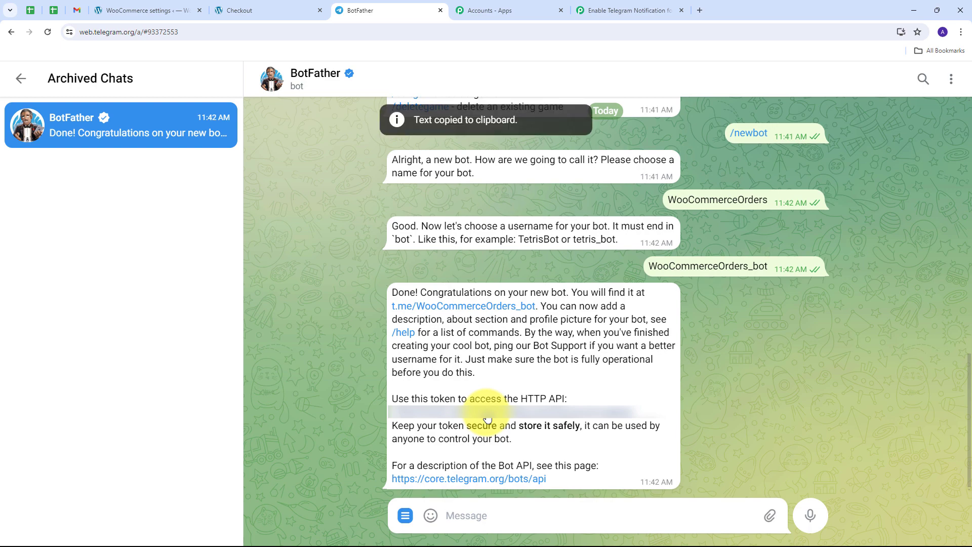
{"action": "left_click", "coordinate": [445, 307]}
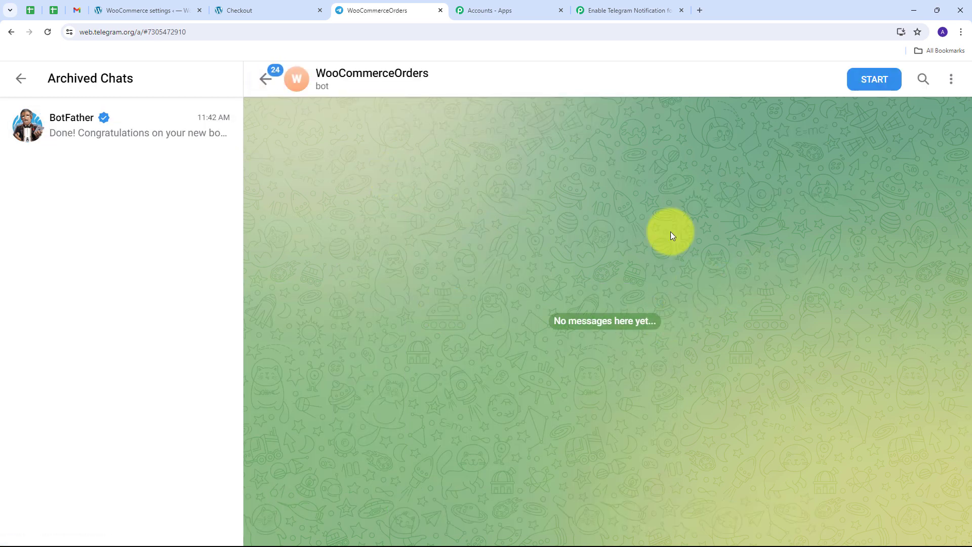
{"action": "left_click", "coordinate": [864, 90]}
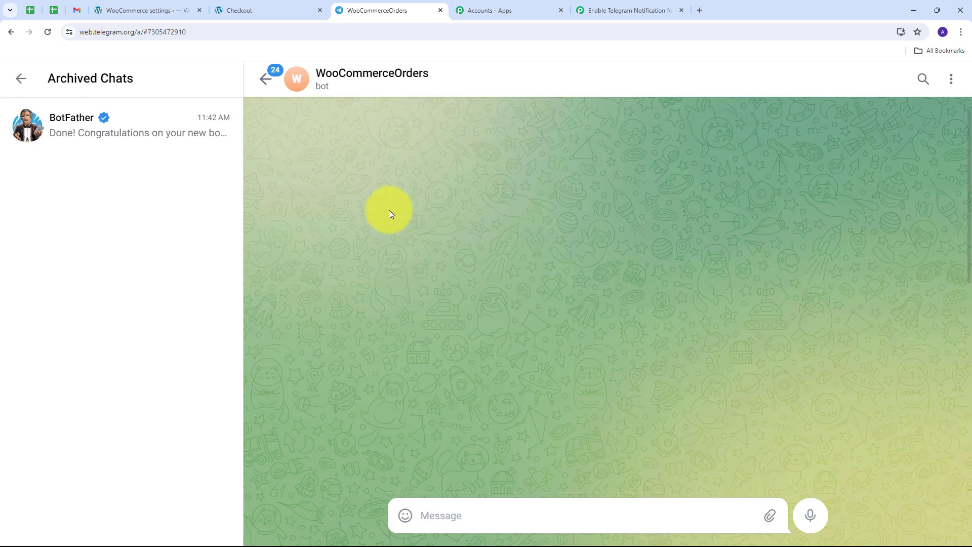
Step: Switch to the Pabbly Connect workflow, paste the bot's API token into the new Telegram Bot connection and save it
{"action": "left_click", "coordinate": [605, 10]}
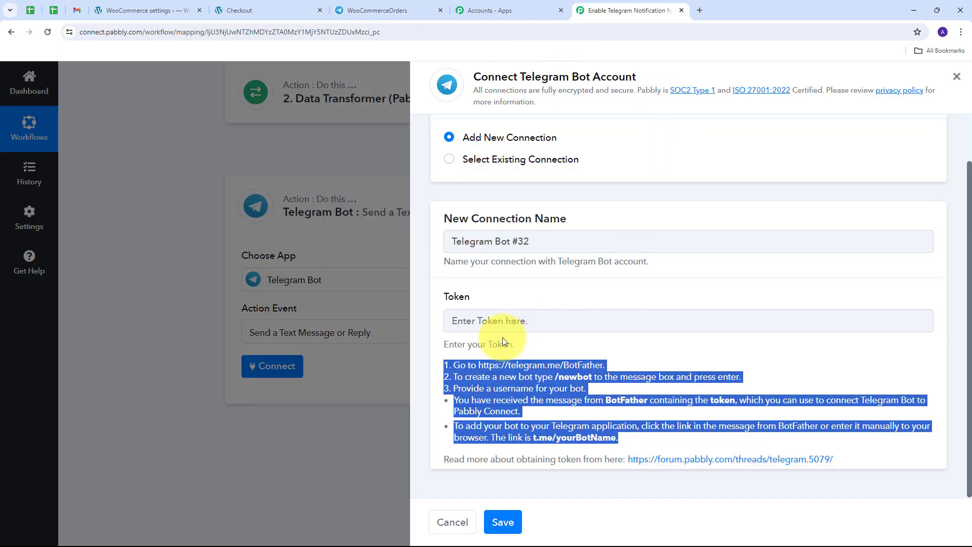
{"action": "left_click", "coordinate": [485, 316]}
{"action": "key", "text": "ctrl+v"}
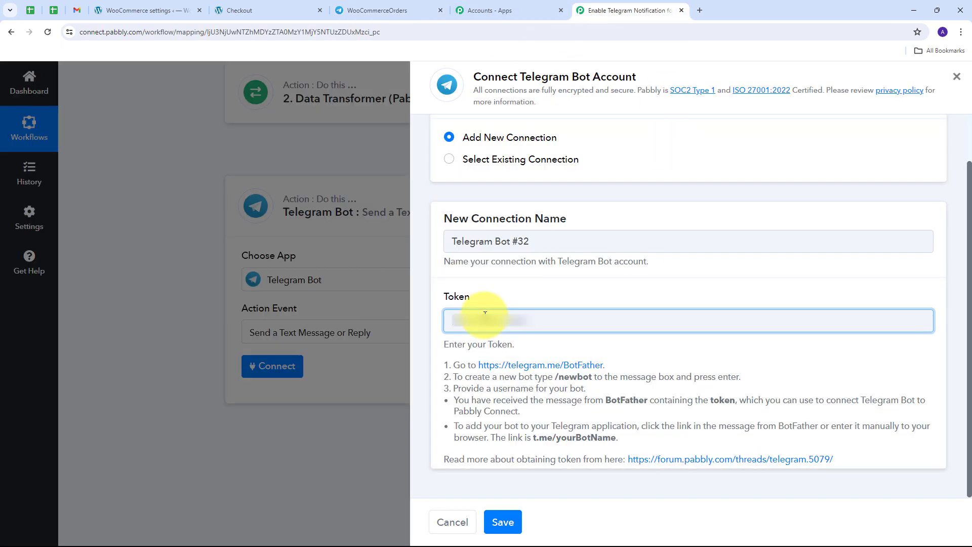
{"action": "key", "text": "ctrl+v"}
{"action": "left_click", "coordinate": [472, 284]}
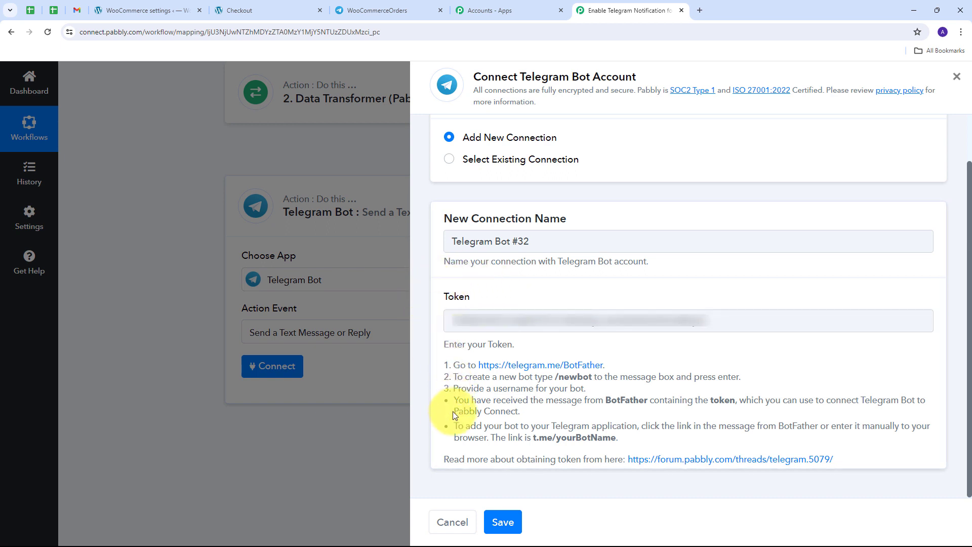
{"action": "left_click", "coordinate": [502, 522]}
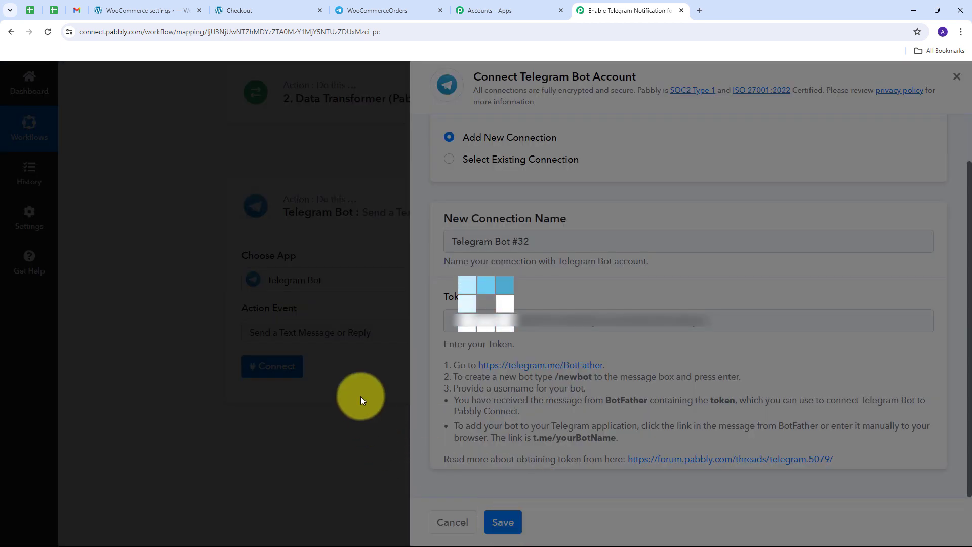
Step: Switch to Telegram Web, start a new group and add the WooCommerceOrders bot as a member
{"action": "scroll", "coordinate": [495, 297], "scroll_direction": "down", "scroll_amount": 1}
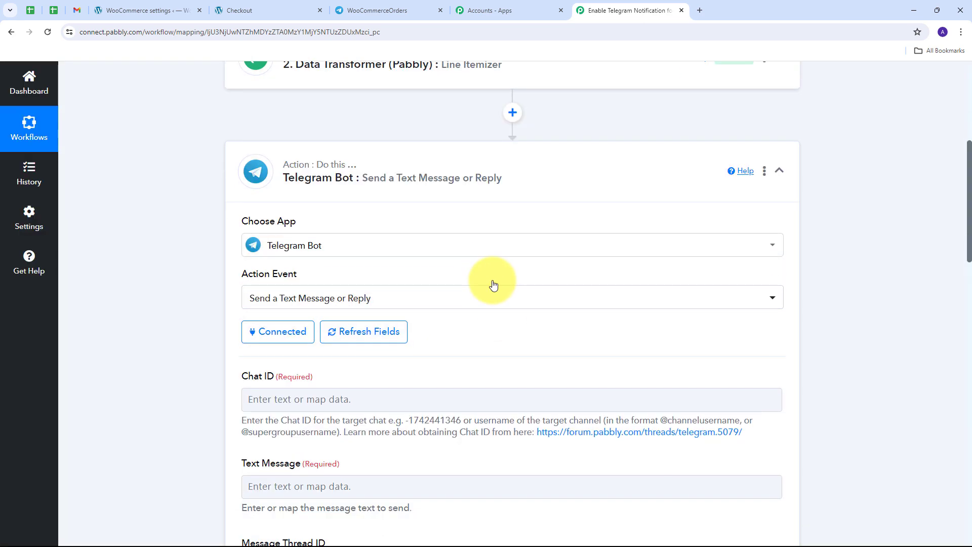
{"action": "scroll", "coordinate": [494, 284], "scroll_direction": "down", "scroll_amount": 3}
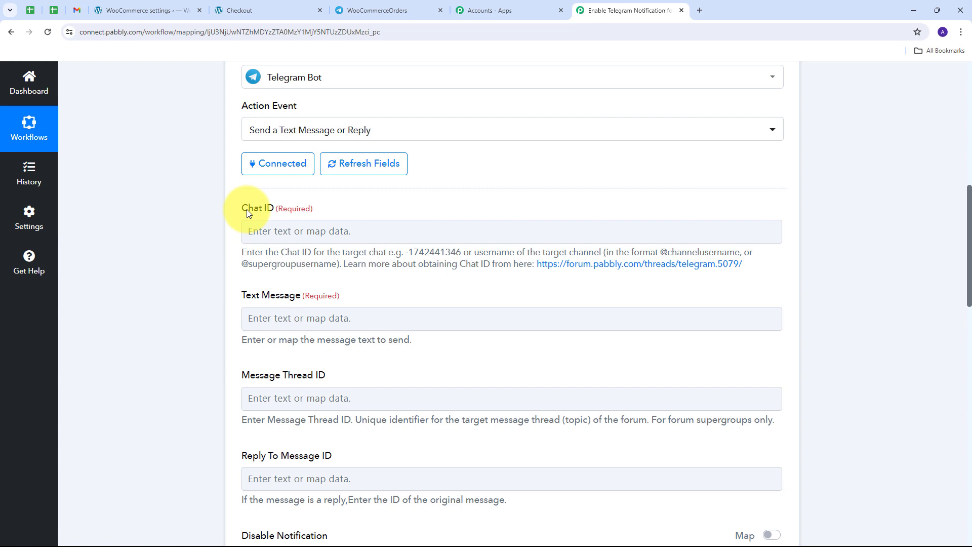
{"action": "left_click", "coordinate": [321, 237]}
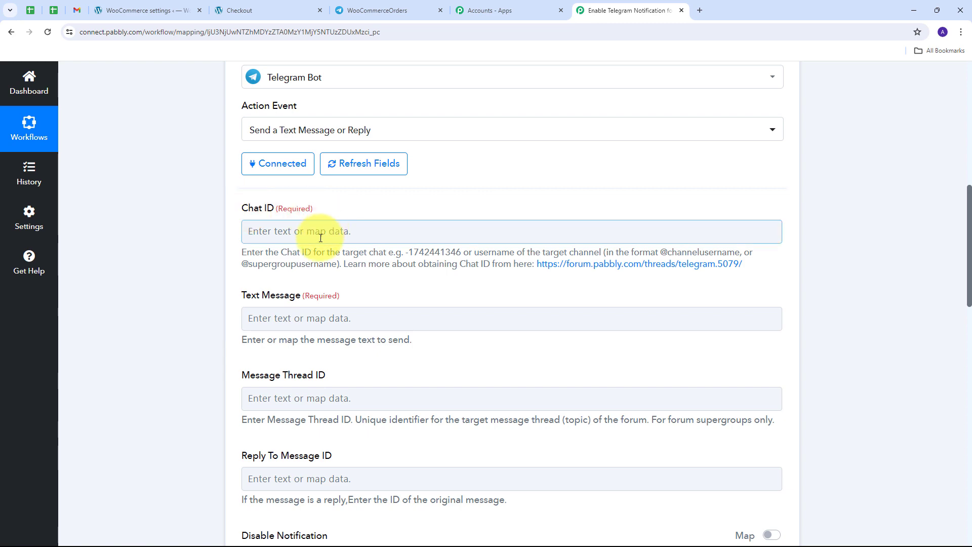
{"action": "left_click", "coordinate": [354, 11]}
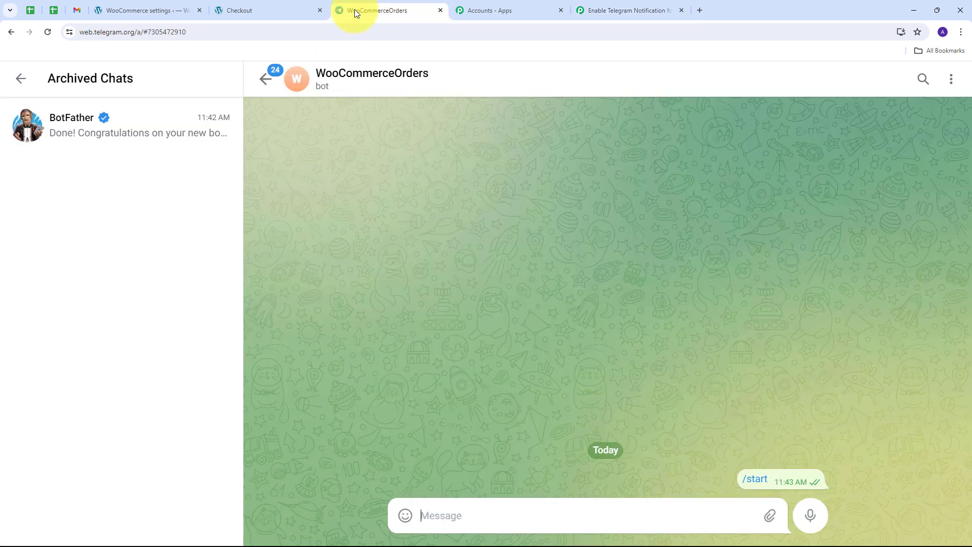
{"action": "left_click", "coordinate": [27, 81]}
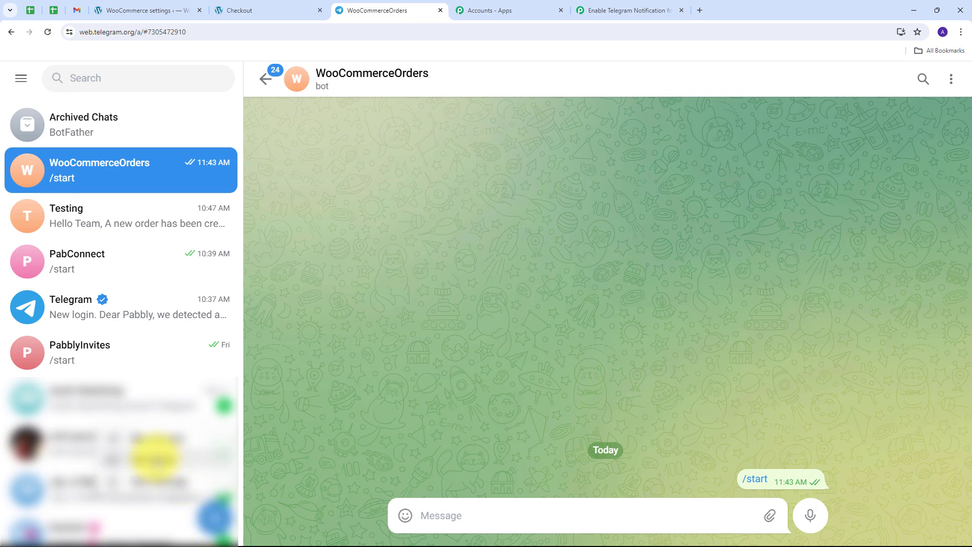
{"action": "left_click", "coordinate": [154, 458]}
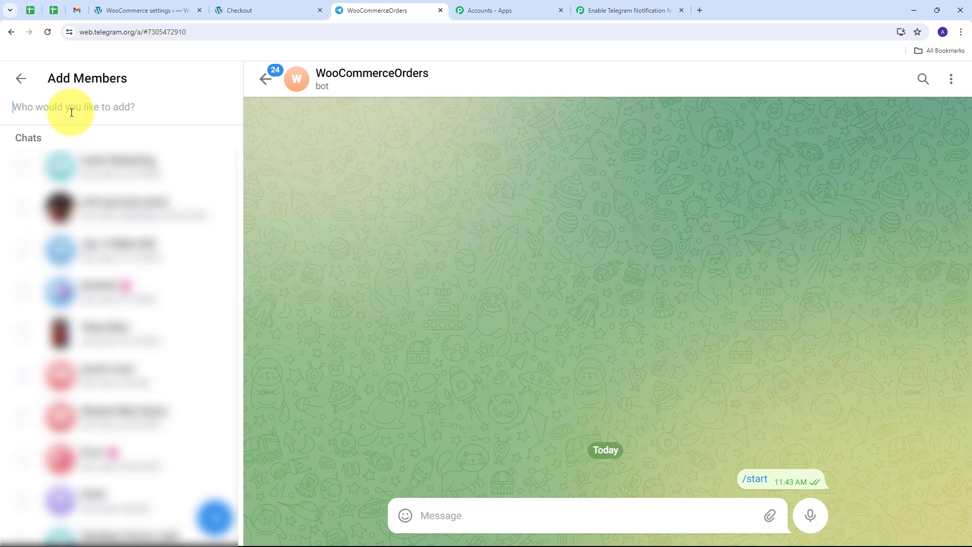
{"action": "type", "text": "Woo"}
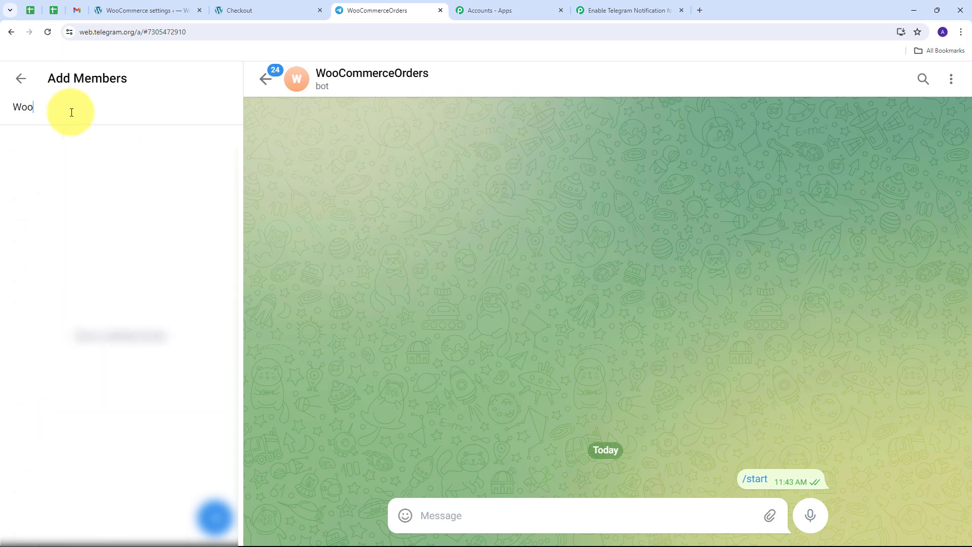
{"action": "type", "text": "Comme"}
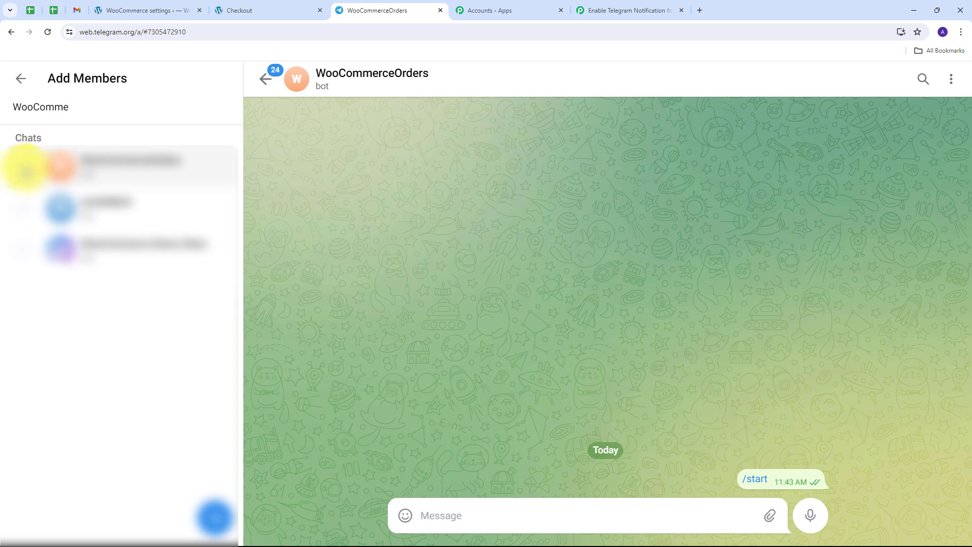
{"action": "left_click", "coordinate": [24, 169]}
{"action": "left_click", "coordinate": [216, 517]}
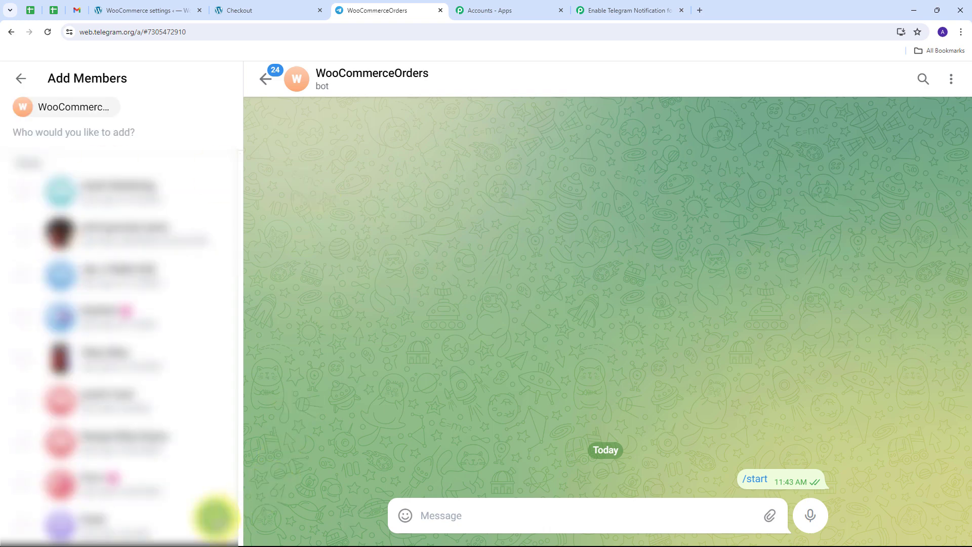
Step: Name the new group WooCommerce Orders and create it
{"action": "left_click_drag", "start_coordinate": [180, 214], "coordinate": [19, 214]}
{"action": "key", "text": "BackSpace"}
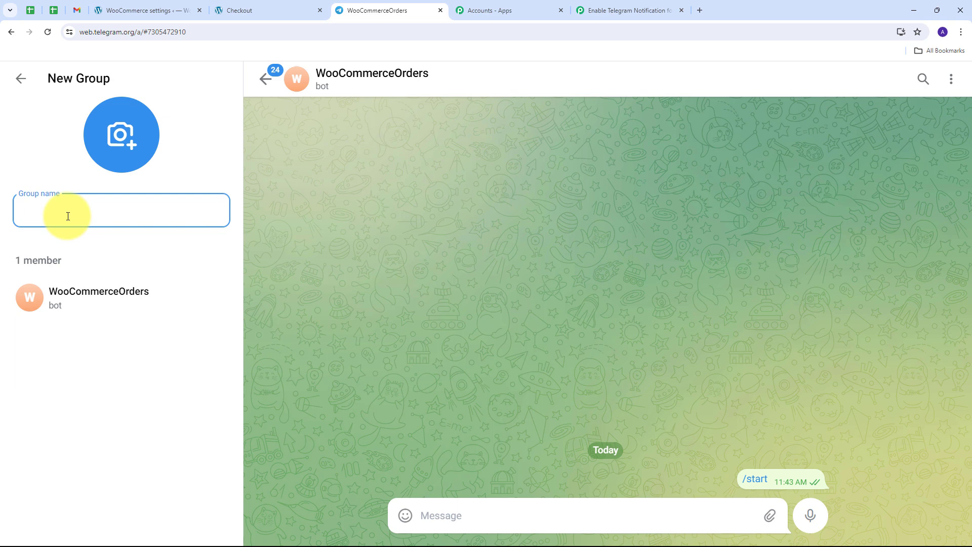
{"action": "type", "text": "WooCommerce Orders"}
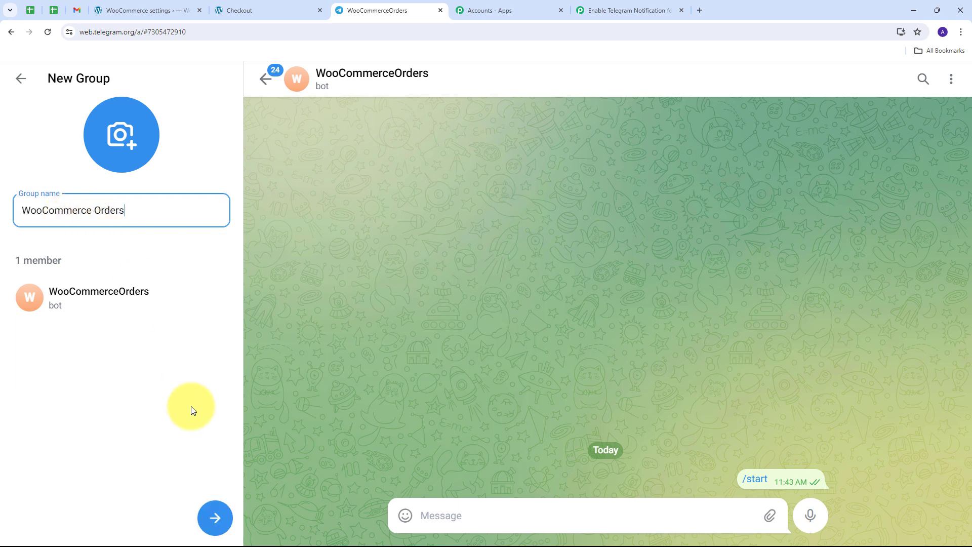
{"action": "left_click", "coordinate": [215, 517]}
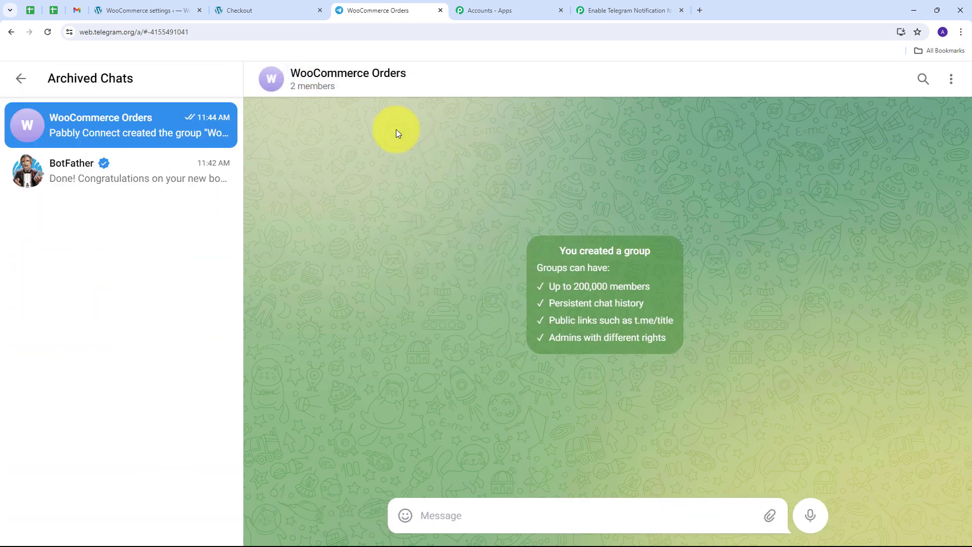
Step: Open the WooCommerce Orders group's info, make the WooCommerceOrders bot an admin and close the info
{"action": "left_click", "coordinate": [314, 76]}
{"action": "scroll", "coordinate": [835, 303], "scroll_direction": "down", "scroll_amount": 4}
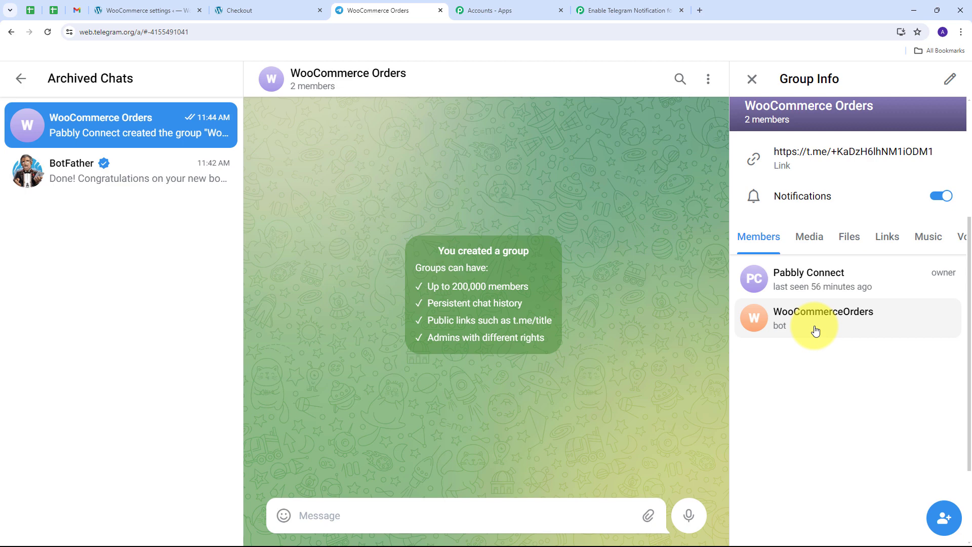
{"action": "scroll", "coordinate": [815, 330], "scroll_direction": "down", "scroll_amount": 1}
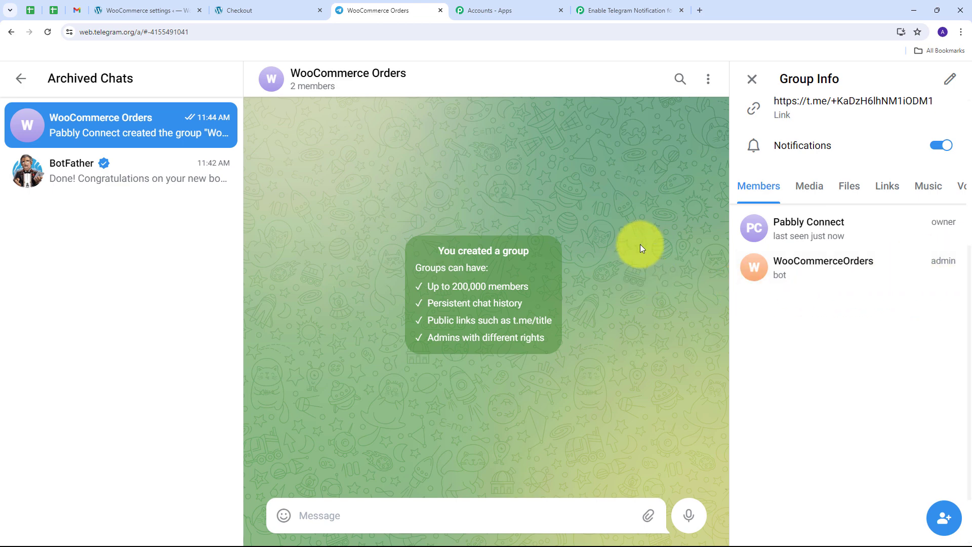
{"action": "left_click", "coordinate": [749, 81]}
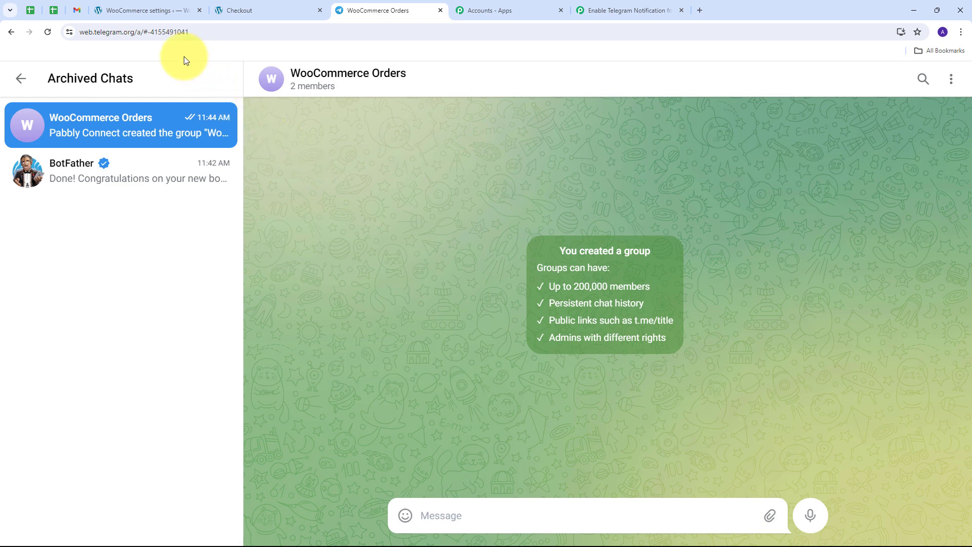
Step: Copy the group's chat ID with its minus sign from the web address and enter it as the Chat ID in Pabbly Connect
{"action": "left_click", "coordinate": [146, 32]}
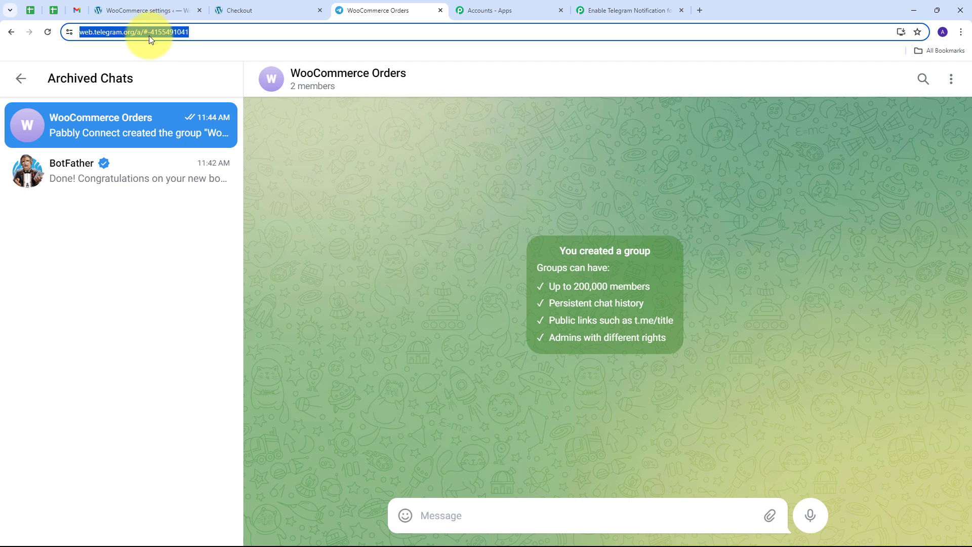
{"action": "left_click", "coordinate": [169, 32]}
{"action": "left_click_drag", "start_coordinate": [170, 32], "coordinate": [218, 33]}
{"action": "key", "text": "ctrl+c"}
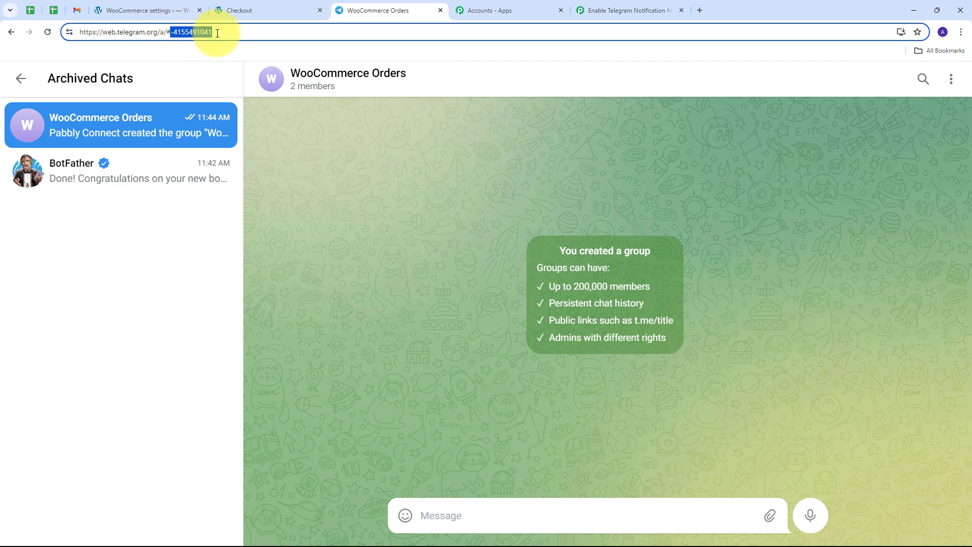
{"action": "left_click", "coordinate": [628, 10]}
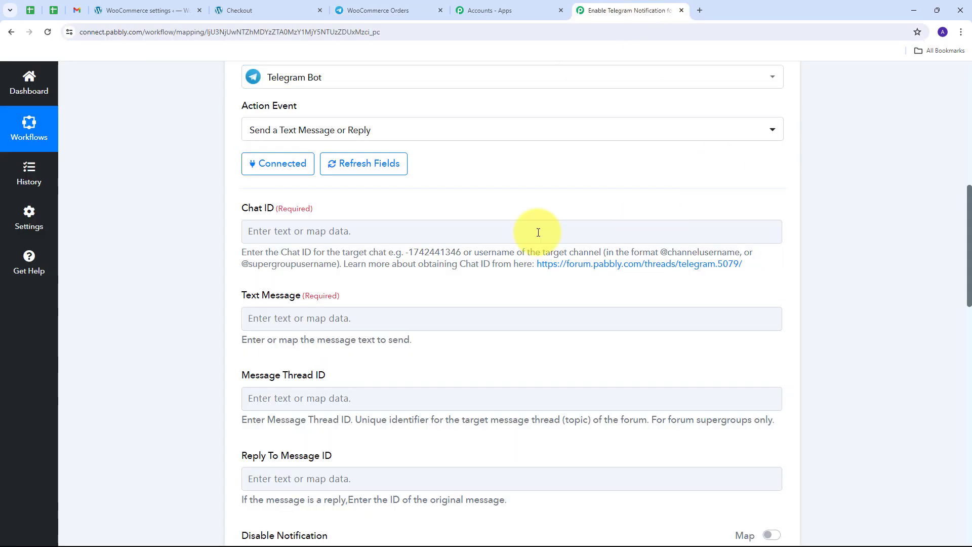
{"action": "left_click", "coordinate": [300, 230]}
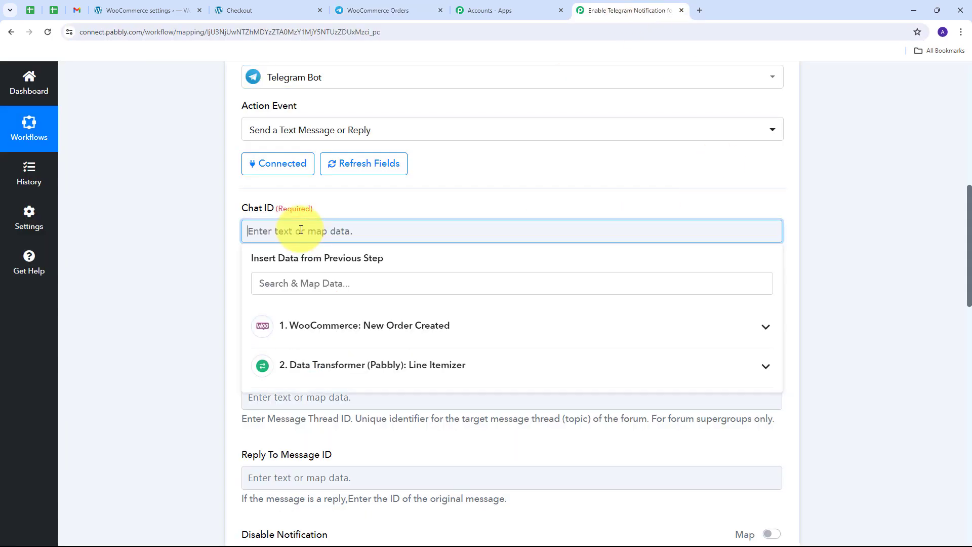
{"action": "key", "text": "ctrl+v"}
{"action": "left_click", "coordinate": [410, 206]}
Step: Write a team greeting and new-order message with labels Name, Email, Phone Number, Products Name, Product Id, Per Unit Price, Quantity, Total amount, Order total and Address
{"action": "scroll", "coordinate": [410, 206], "scroll_direction": "down", "scroll_amount": 1}
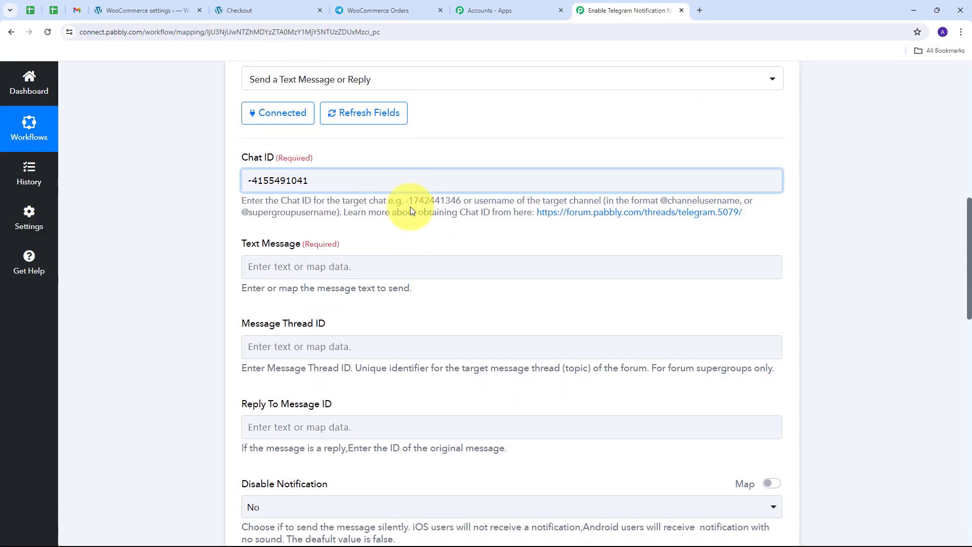
{"action": "left_click", "coordinate": [290, 270]}
{"action": "type", "text": "Hello Team, We have received a new order from our WooCommerce store and here are the details:  Name: Email: Phone Number: Products Name: Product Id: Per Unit Price: Quantity: Total amount: Order total: Address:"}
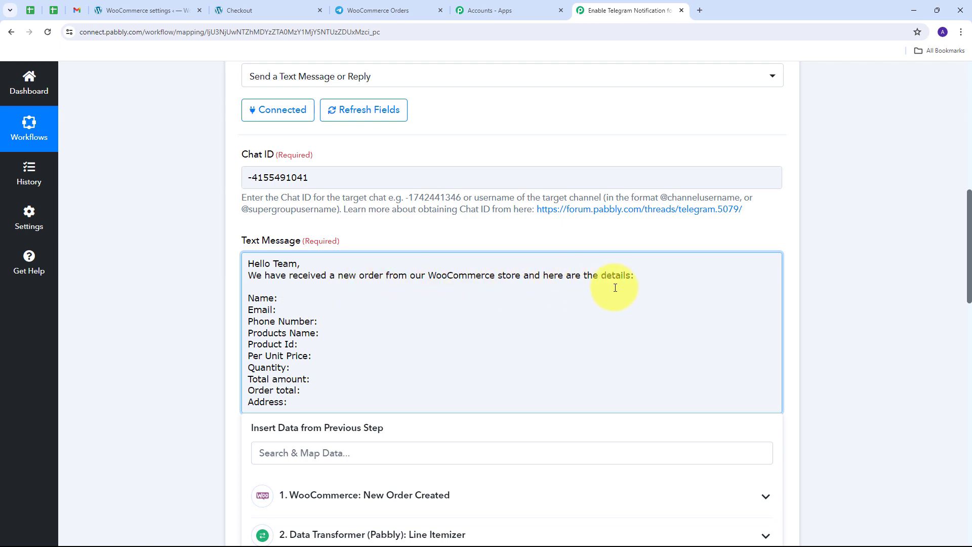
{"action": "scroll", "coordinate": [339, 304], "scroll_direction": "down", "scroll_amount": 1}
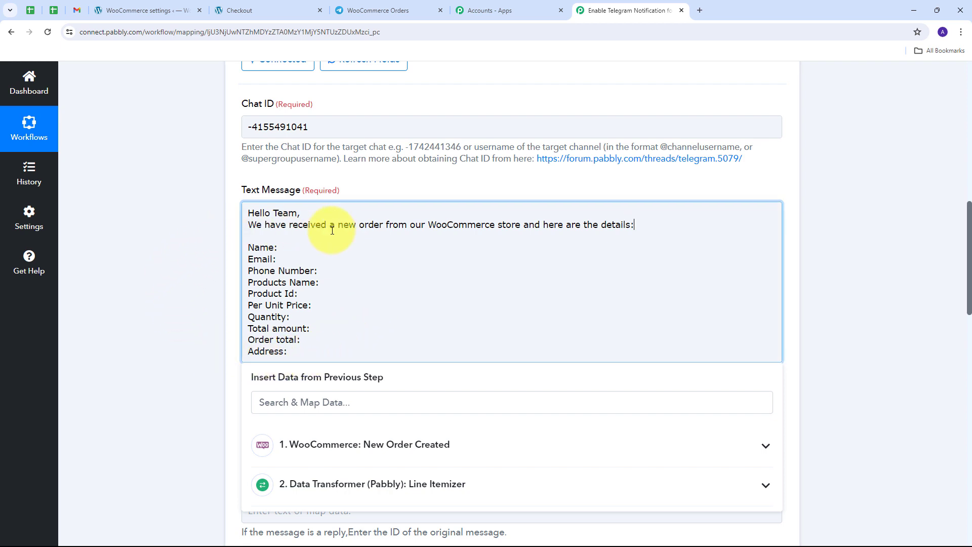
Step: Map the WooCommerce order's Shipping First Name and Shipping Last Name after the Name label in the text message
{"action": "left_click", "coordinate": [278, 247]}
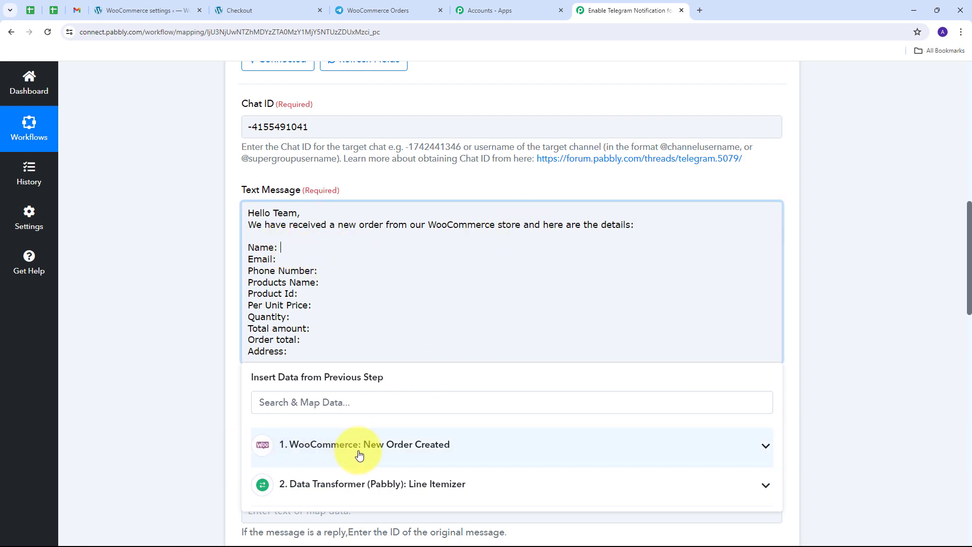
{"action": "left_click", "coordinate": [466, 444]}
{"action": "left_click", "coordinate": [301, 400]}
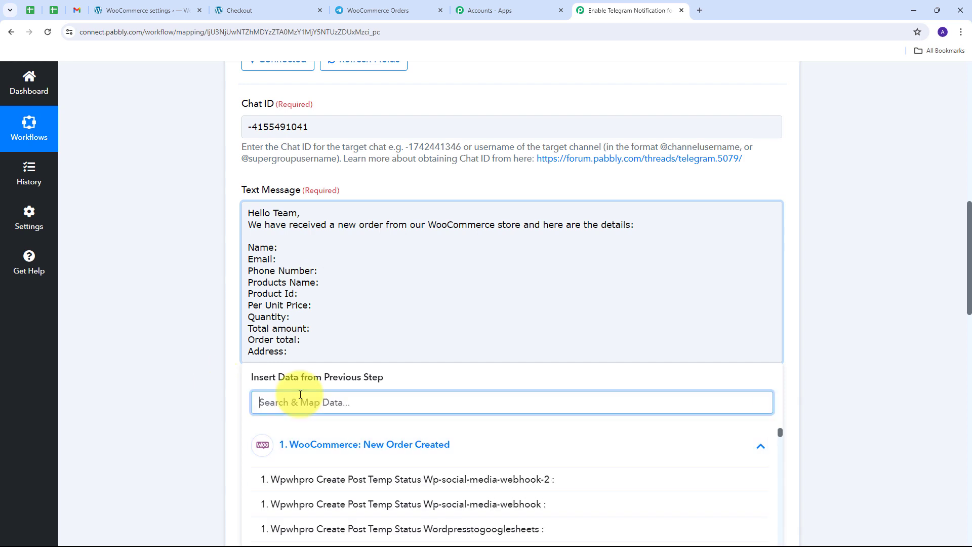
{"action": "type", "text": "name"}
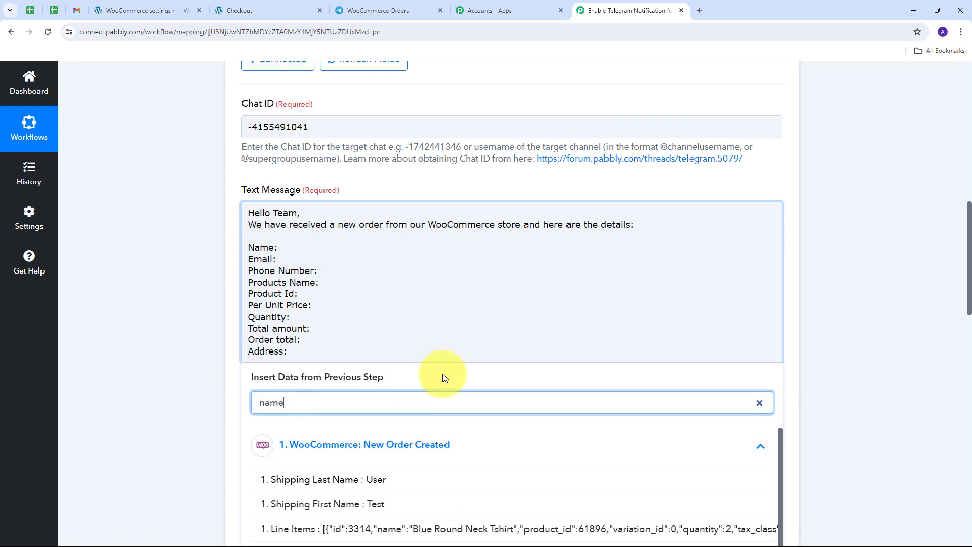
{"action": "scroll", "coordinate": [444, 378], "scroll_direction": "down", "scroll_amount": 1}
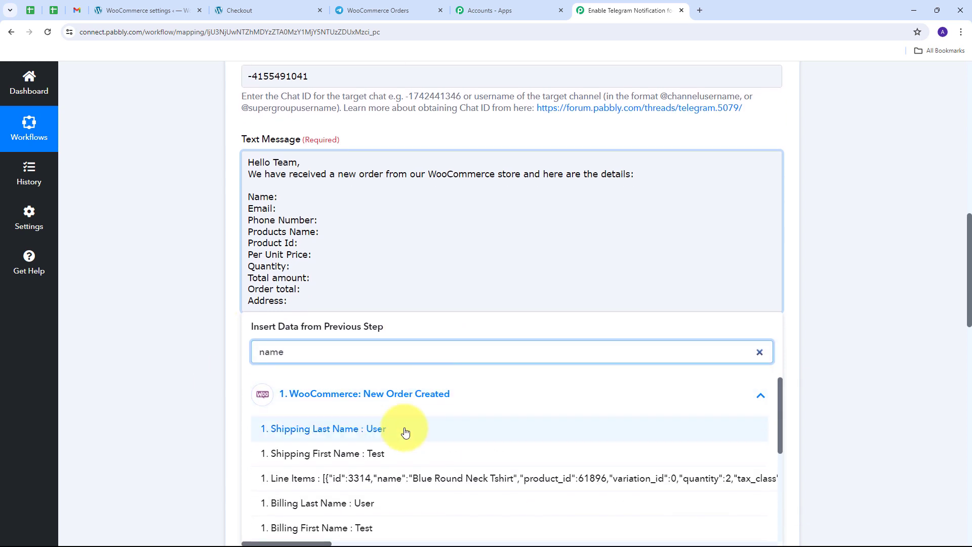
{"action": "left_click", "coordinate": [371, 460]}
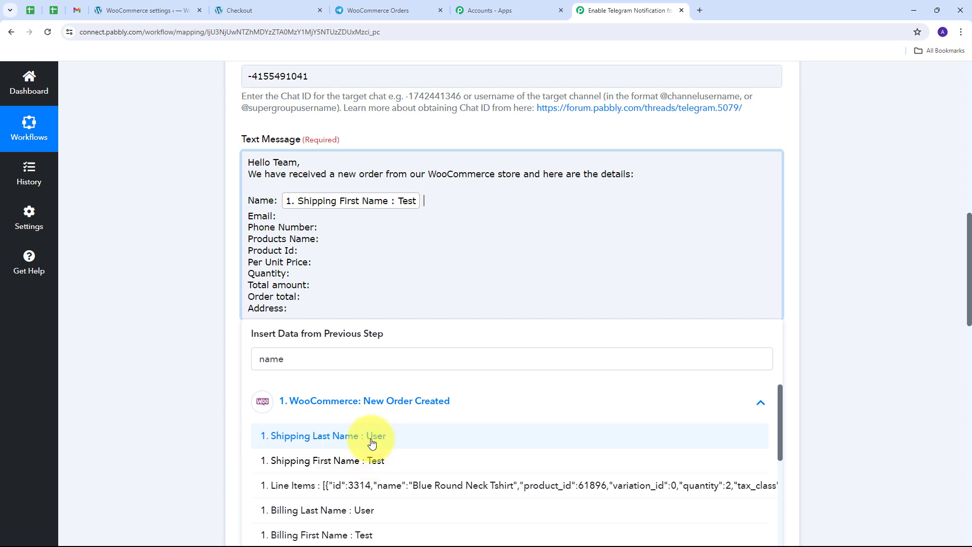
{"action": "left_click", "coordinate": [392, 435]}
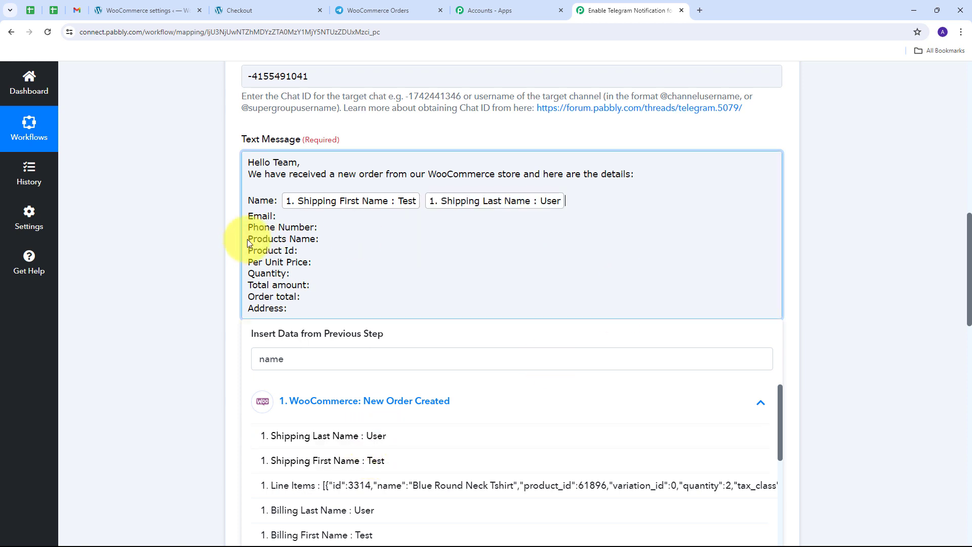
Step: Map the WooCommerce order's Billing Email that holds a value after the Email label in the text message
{"action": "left_click", "coordinate": [280, 216]}
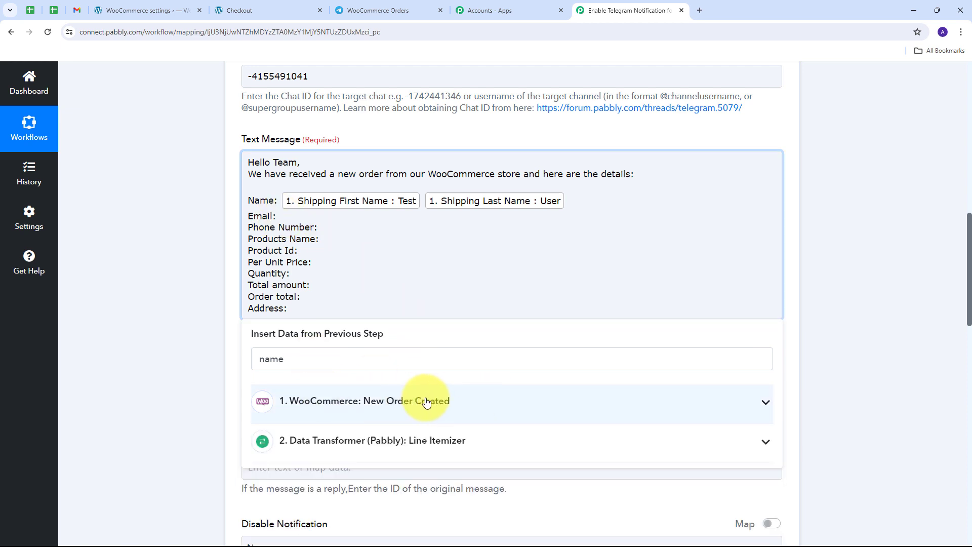
{"action": "left_click", "coordinate": [408, 401]}
{"action": "left_click", "coordinate": [322, 357]}
{"action": "key", "text": "ctrl+a"}
{"action": "key", "text": "BackSpace"}
{"action": "type", "text": "e"}
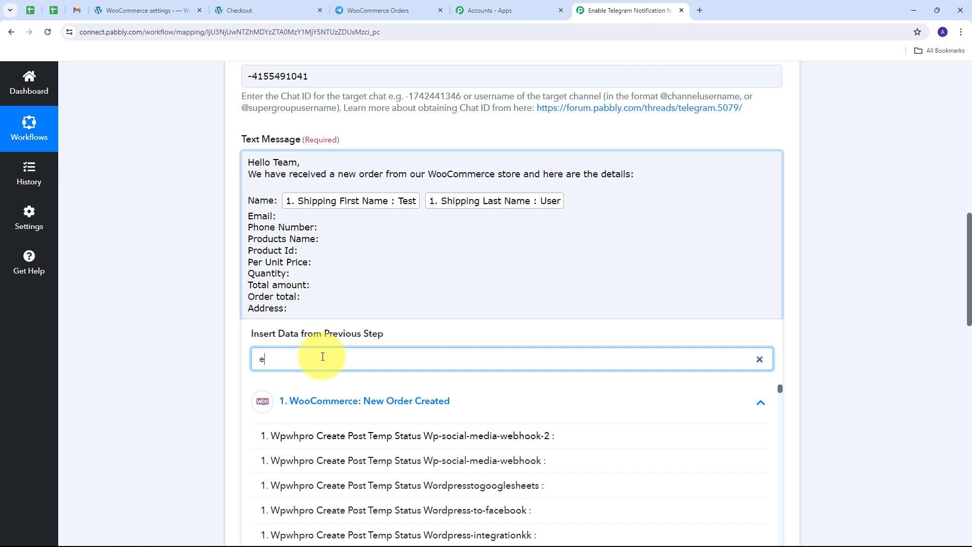
{"action": "type", "text": "mail"}
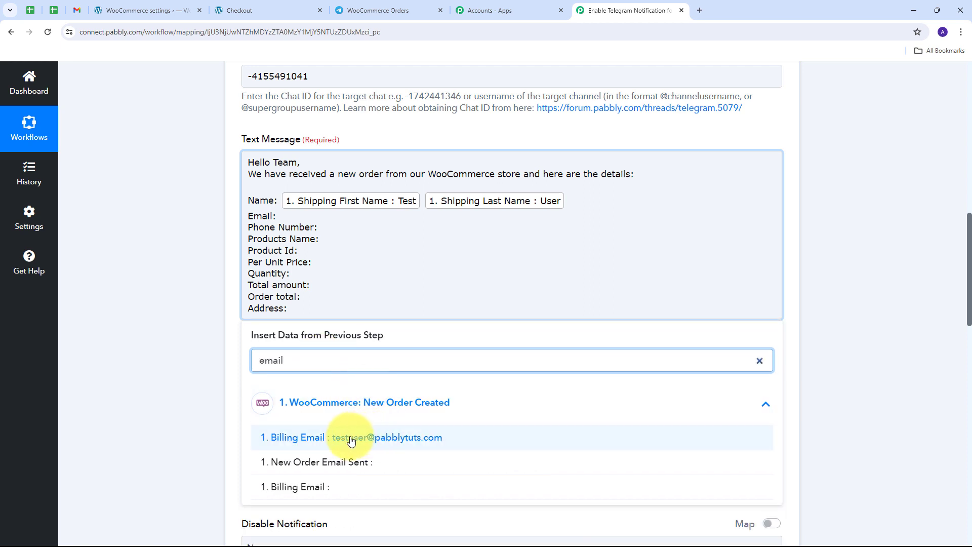
{"action": "left_click", "coordinate": [373, 439]}
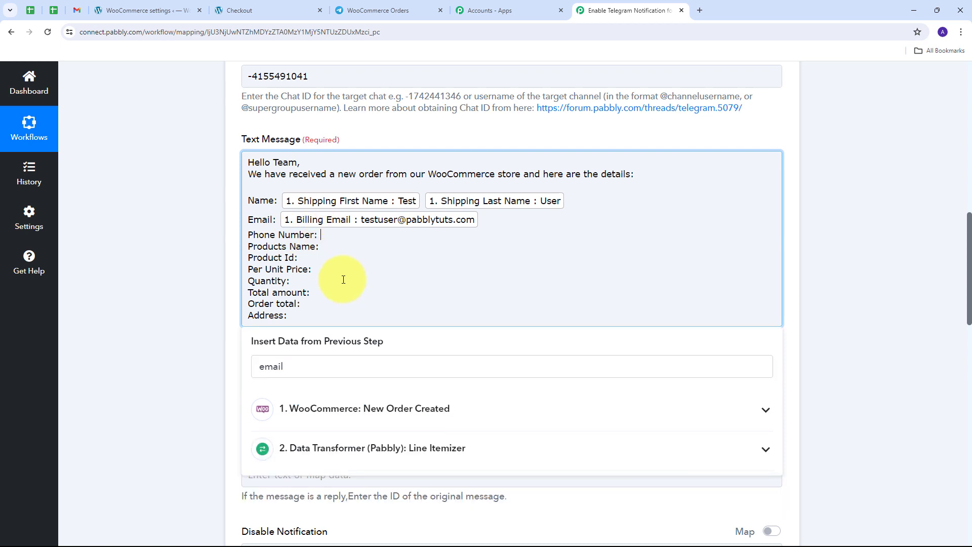
Step: Map the WooCommerce order's filled Billing Phone after the Phone Number label in the text message
{"action": "left_click", "coordinate": [321, 367]}
{"action": "type", "text": "Pho"}
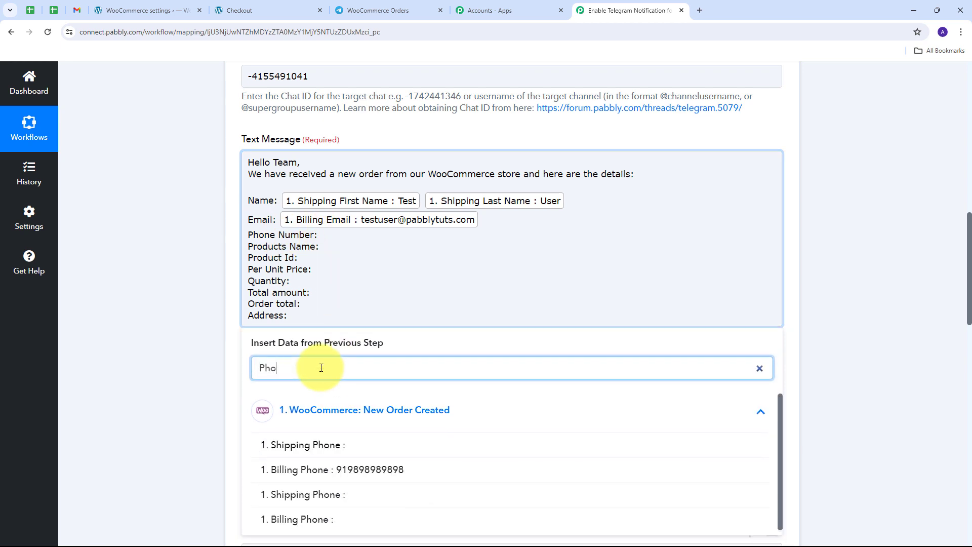
{"action": "type", "text": "ne"}
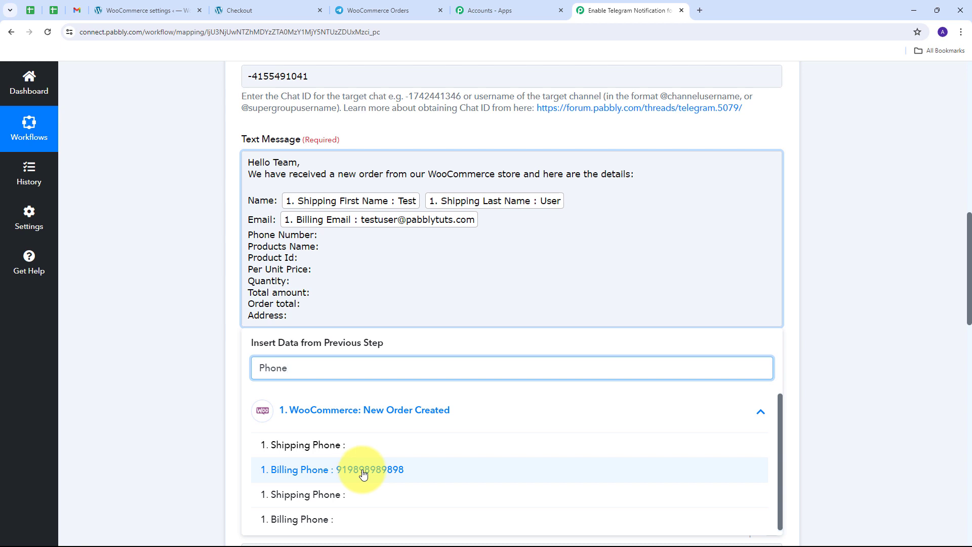
{"action": "left_click", "coordinate": [362, 471]}
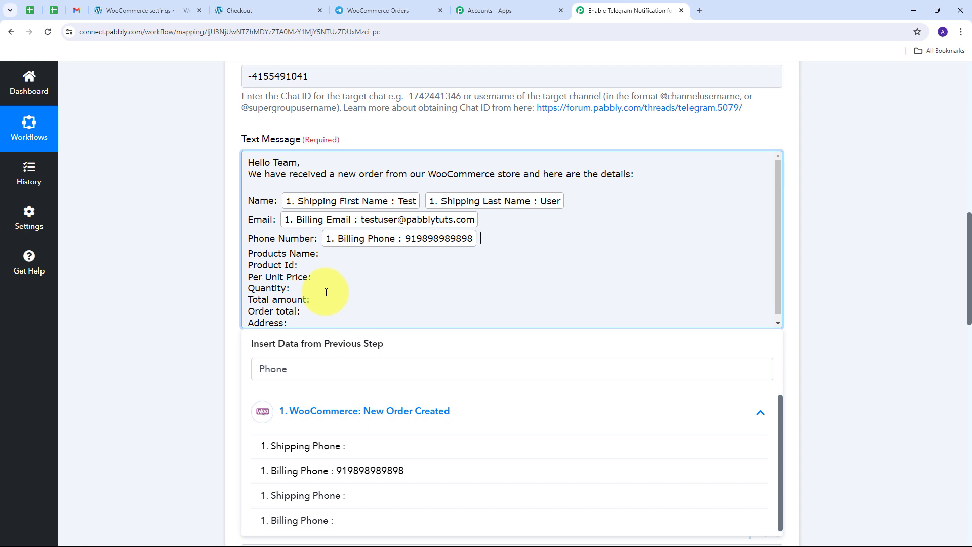
Step: Map the Line Itemizer's Name after the Products Name label and its Product Id after the Product Id label
{"action": "left_click", "coordinate": [327, 253]}
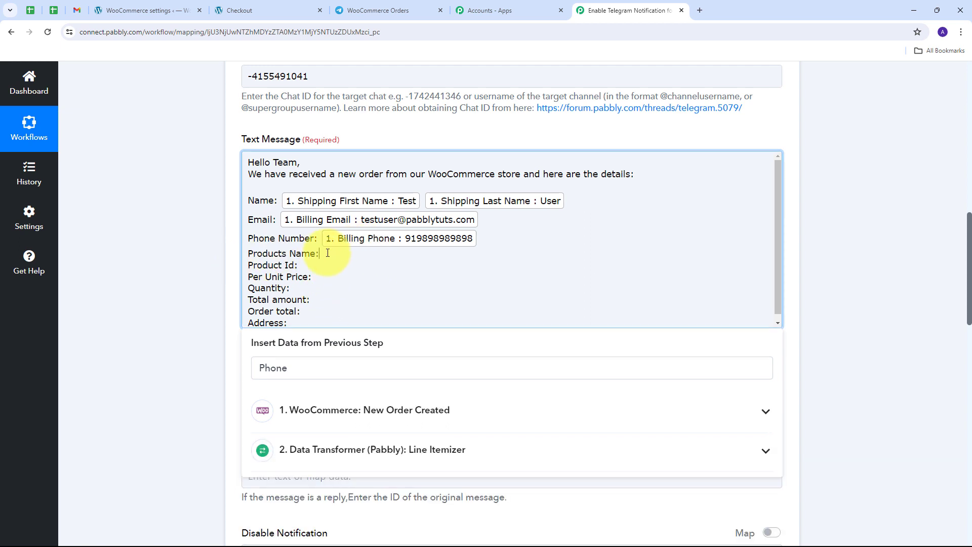
{"action": "left_click", "coordinate": [420, 450]}
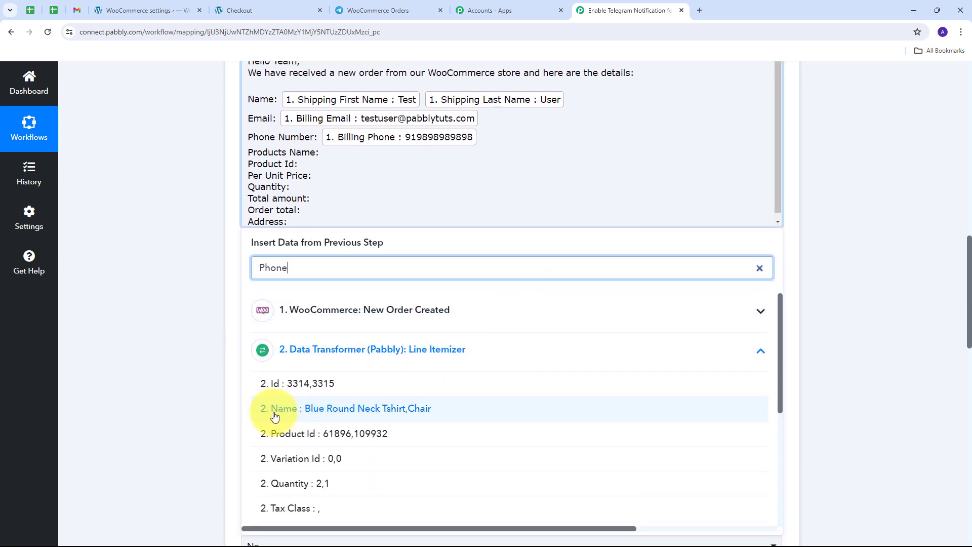
{"action": "left_click", "coordinate": [359, 414]}
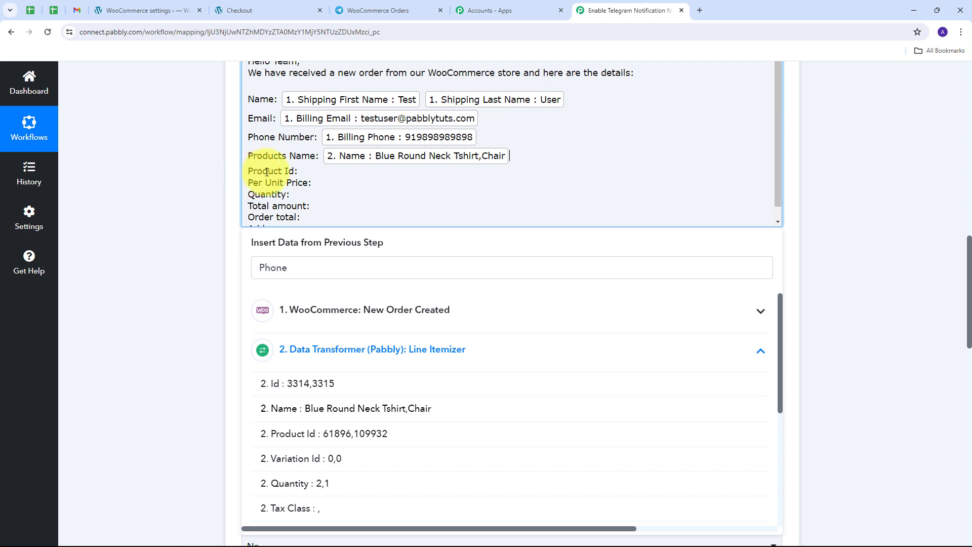
{"action": "left_click", "coordinate": [299, 171]}
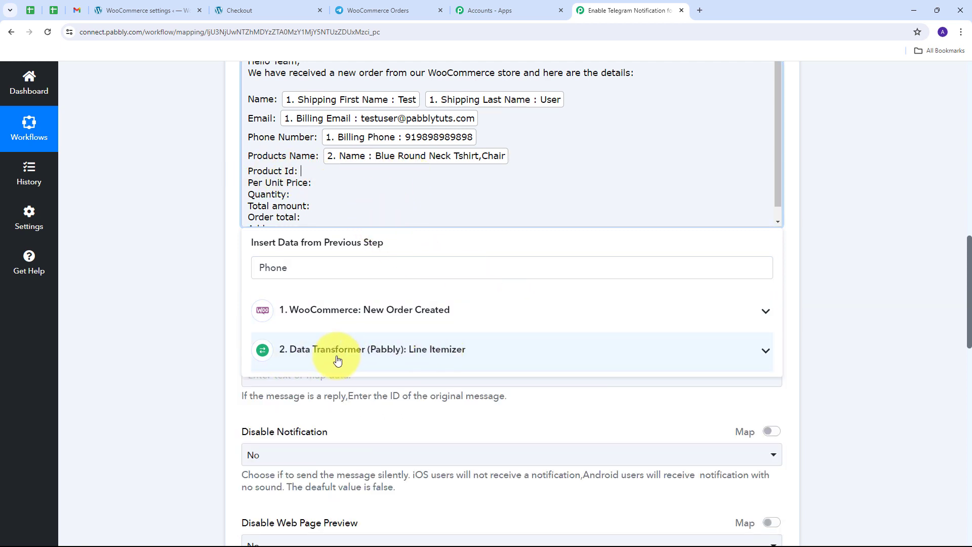
{"action": "left_click", "coordinate": [501, 343]}
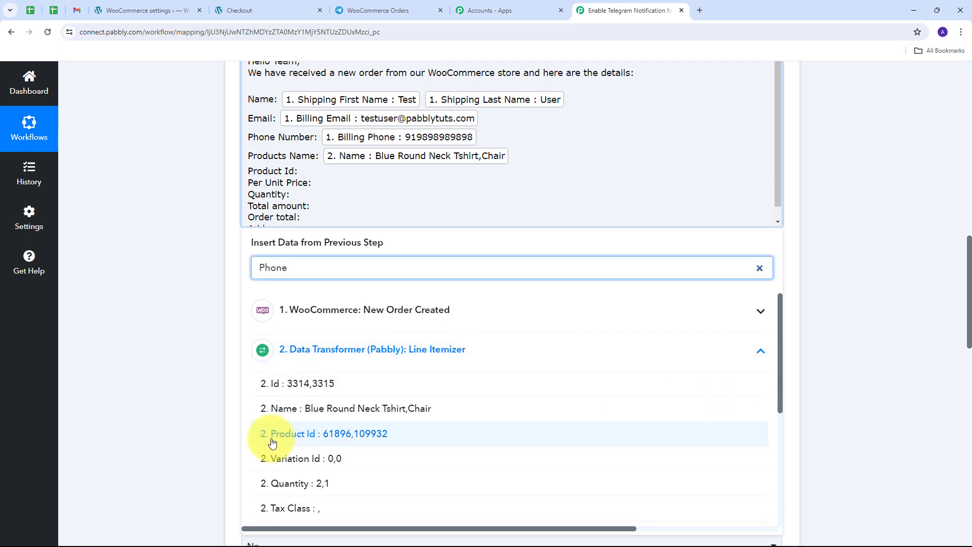
{"action": "left_click", "coordinate": [355, 434]}
Step: Review the whole text message, checking the fields mapped after each label from Name through Address
{"action": "scroll", "coordinate": [253, 177], "scroll_direction": "down", "scroll_amount": 1}
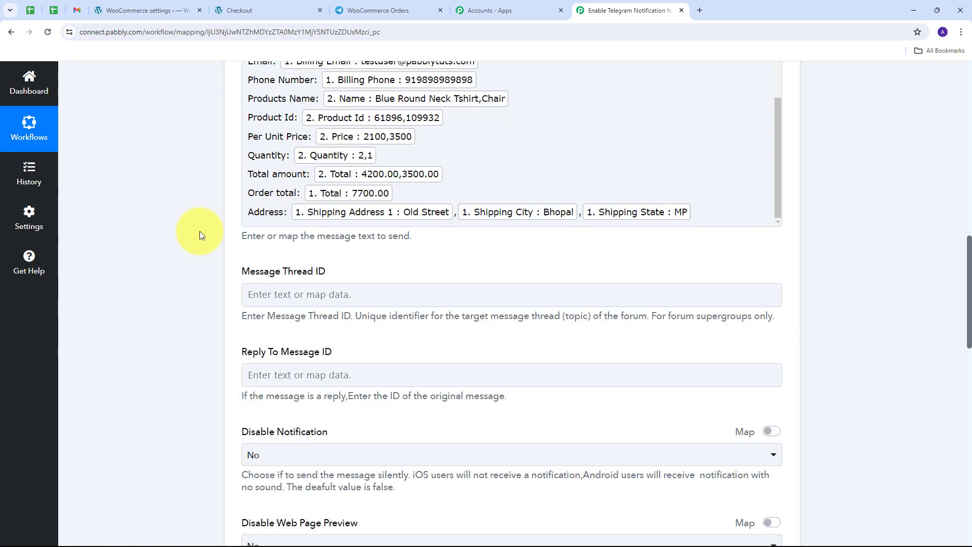
{"action": "left_click", "coordinate": [199, 231]}
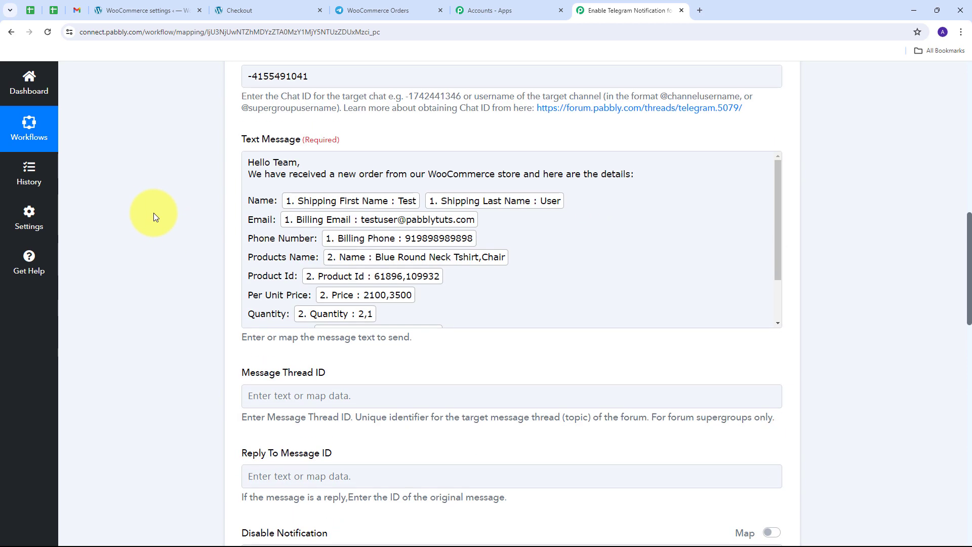
{"action": "scroll", "coordinate": [335, 201], "scroll_direction": "down", "scroll_amount": 2}
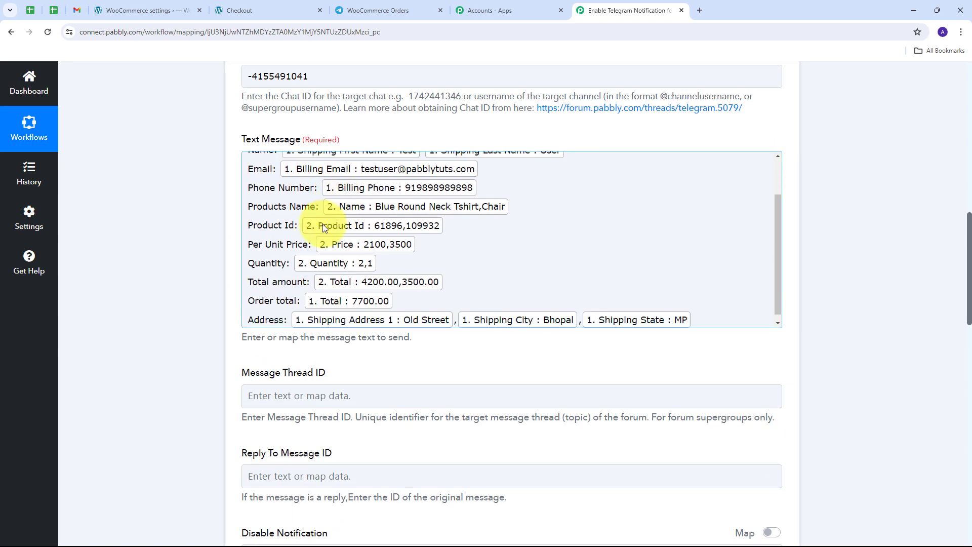
{"action": "scroll", "coordinate": [445, 234], "scroll_direction": "down", "scroll_amount": 1}
{"action": "scroll", "coordinate": [178, 225], "scroll_direction": "up", "scroll_amount": 1}
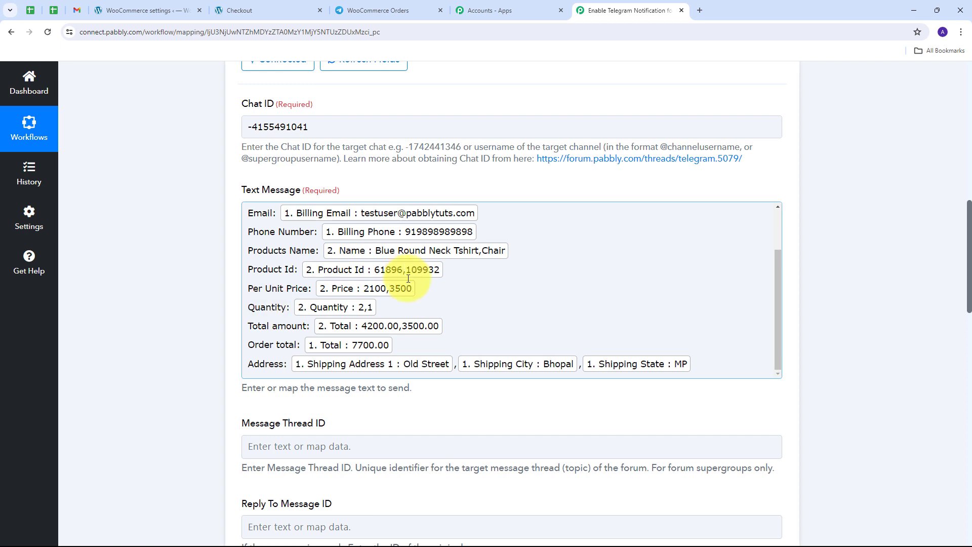
{"action": "scroll", "coordinate": [408, 277], "scroll_direction": "up", "scroll_amount": 2}
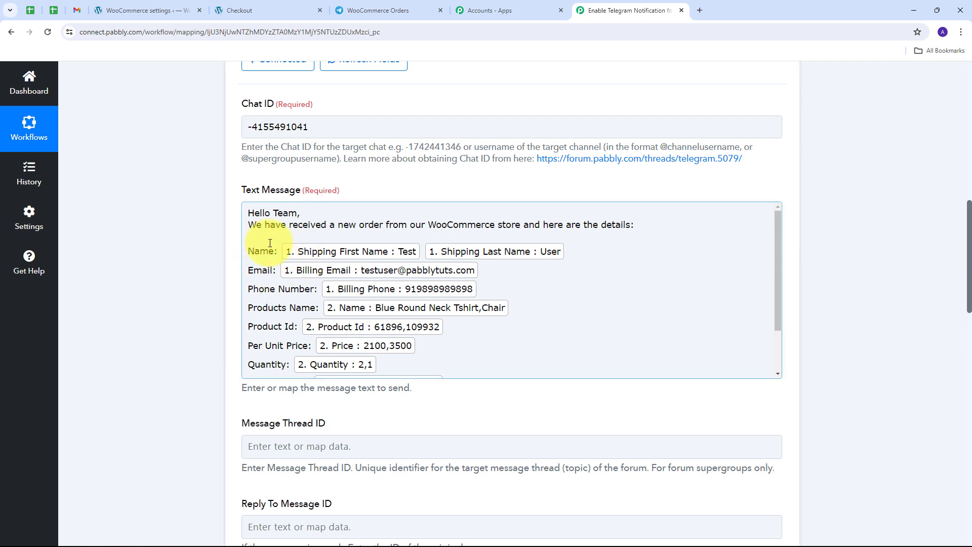
{"action": "scroll", "coordinate": [426, 329], "scroll_direction": "down", "scroll_amount": 2}
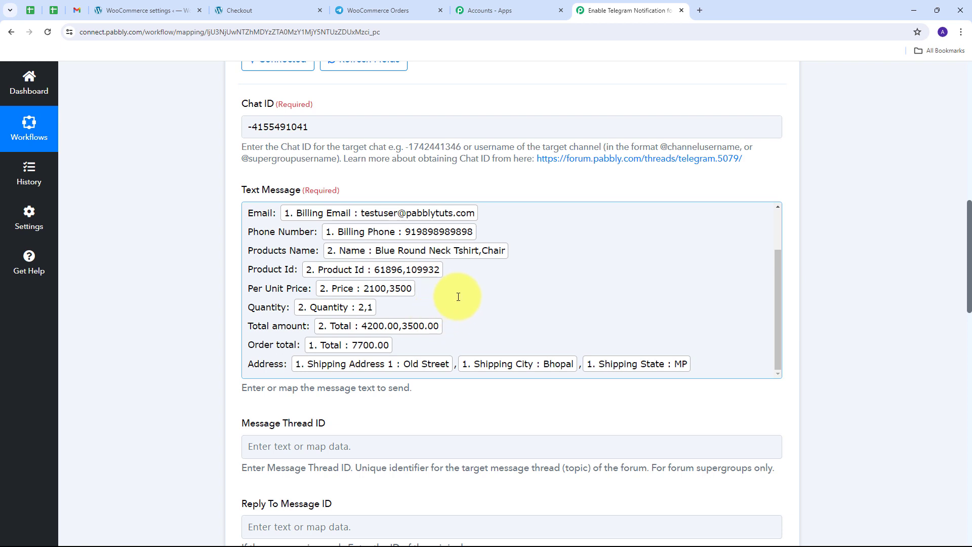
{"action": "scroll", "coordinate": [465, 268], "scroll_direction": "up", "scroll_amount": 2}
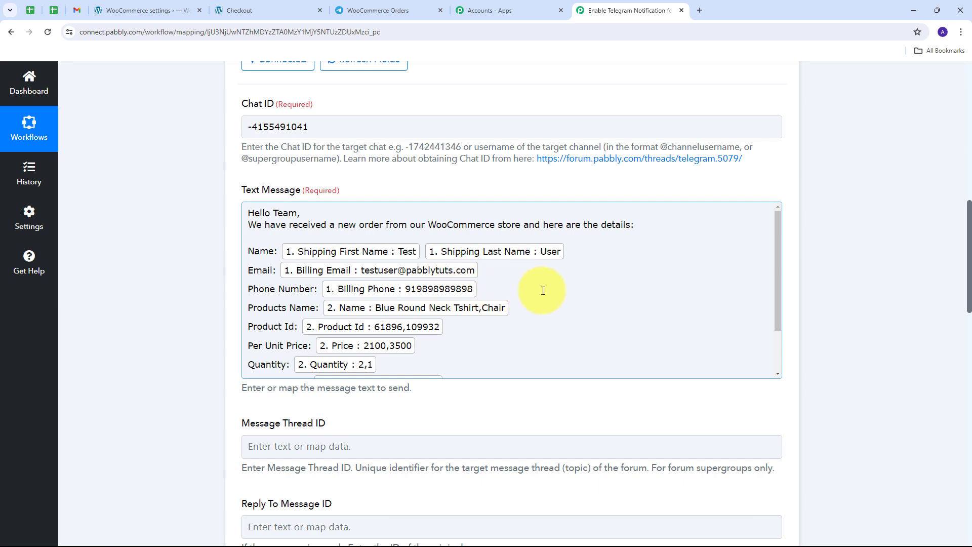
Step: Save the Telegram action with a test request and look through the response received
{"action": "left_click", "coordinate": [920, 294]}
{"action": "scroll", "coordinate": [852, 228], "scroll_direction": "down", "scroll_amount": 15}
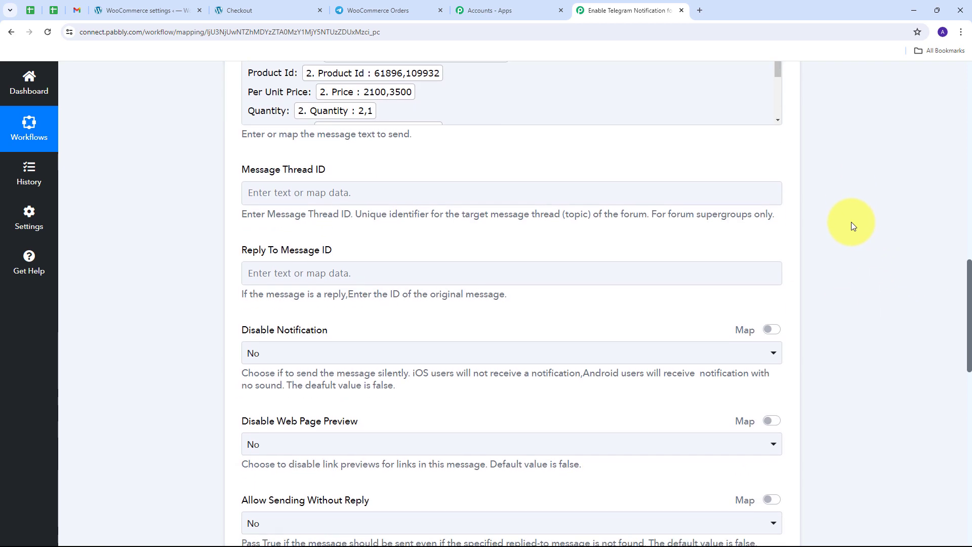
{"action": "scroll", "coordinate": [852, 223], "scroll_direction": "down", "scroll_amount": 3}
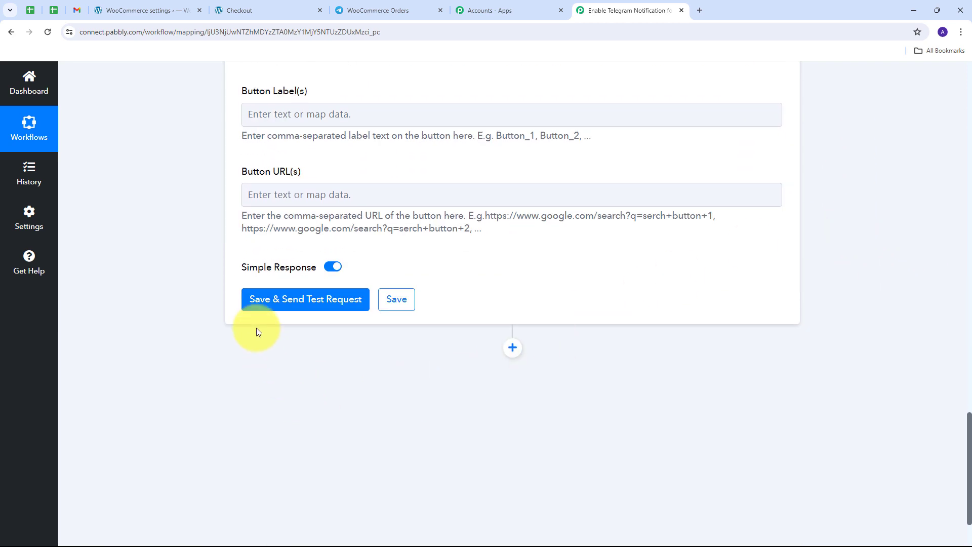
{"action": "left_click", "coordinate": [296, 303]}
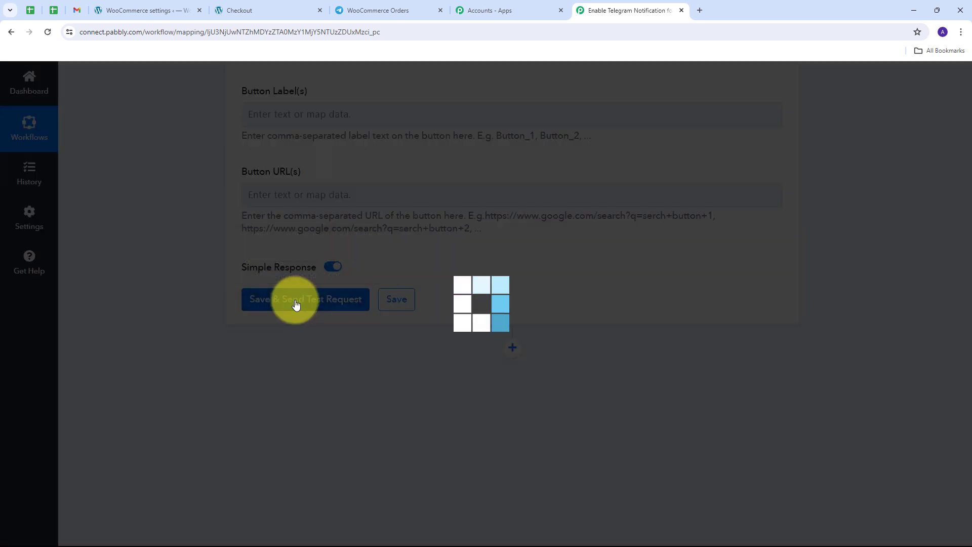
{"action": "scroll", "coordinate": [828, 255], "scroll_direction": "down", "scroll_amount": 2}
{"action": "scroll", "coordinate": [828, 255], "scroll_direction": "down", "scroll_amount": 2}
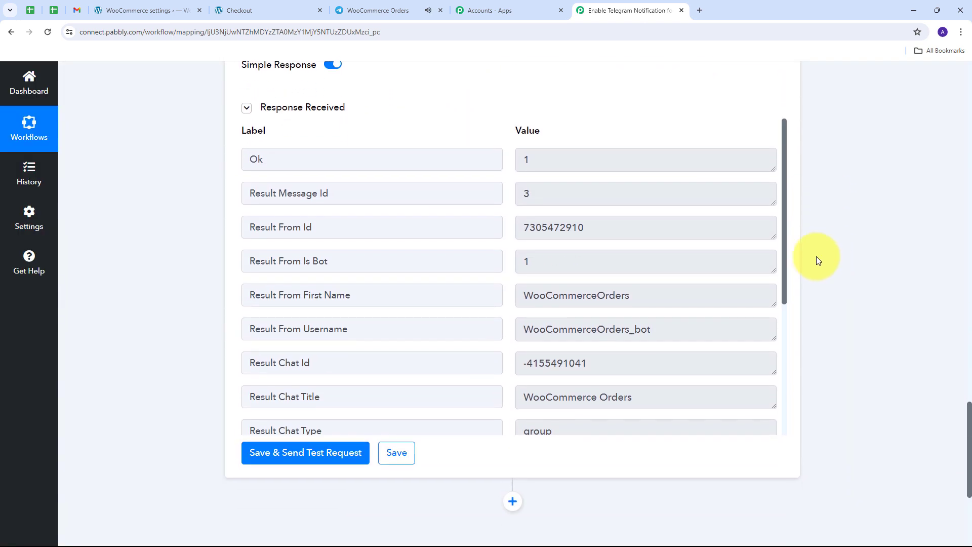
{"action": "scroll", "coordinate": [500, 251], "scroll_direction": "down", "scroll_amount": 4}
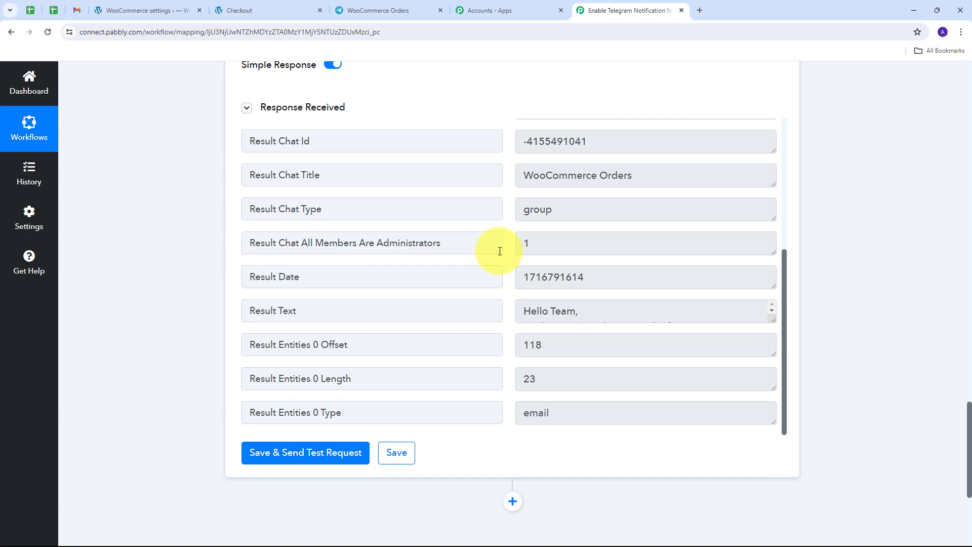
{"action": "scroll", "coordinate": [499, 251], "scroll_direction": "up", "scroll_amount": 5}
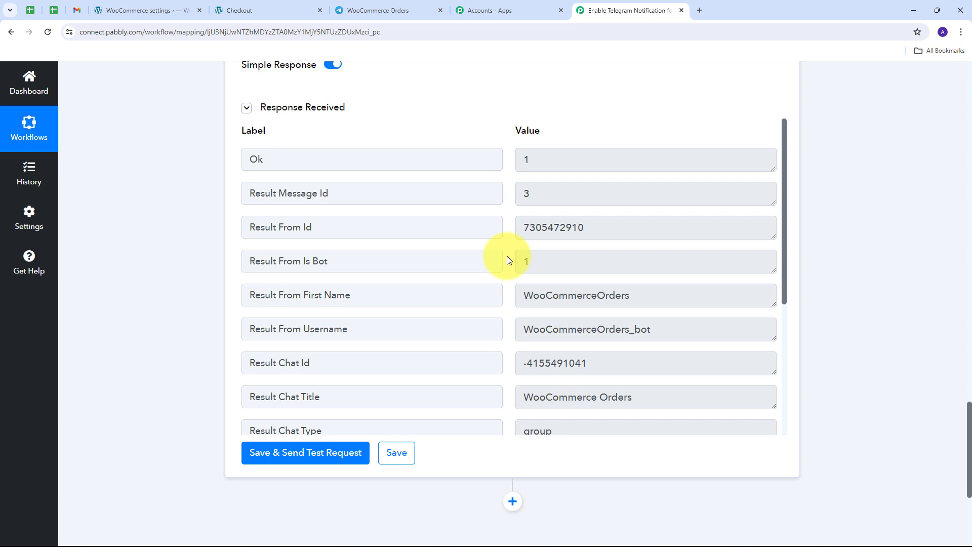
Step: Switch to the WooCommerce Orders group in Telegram and check the test message's text, customer name, phone number and product names
{"action": "left_click", "coordinate": [353, 7]}
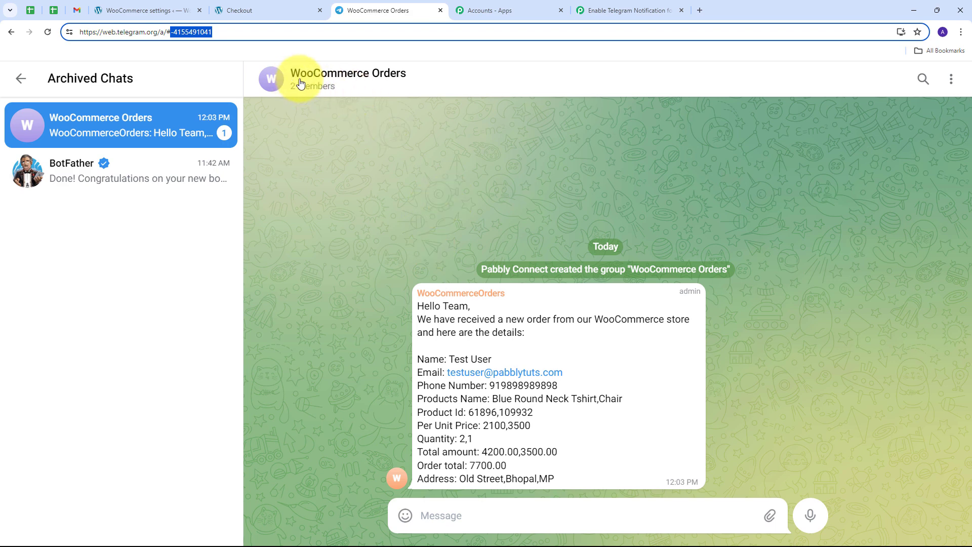
{"action": "left_click", "coordinate": [350, 210]}
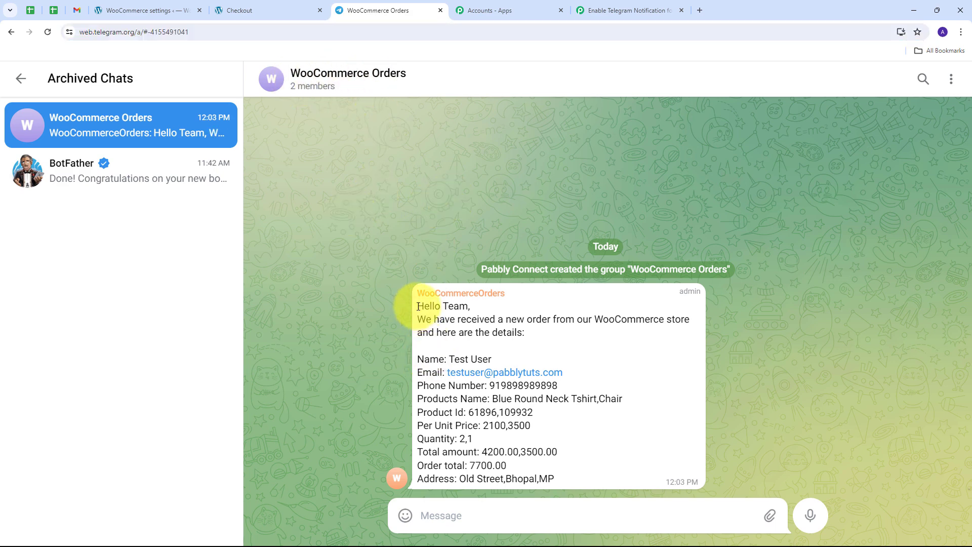
{"action": "left_click_drag", "start_coordinate": [418, 307], "coordinate": [648, 481]}
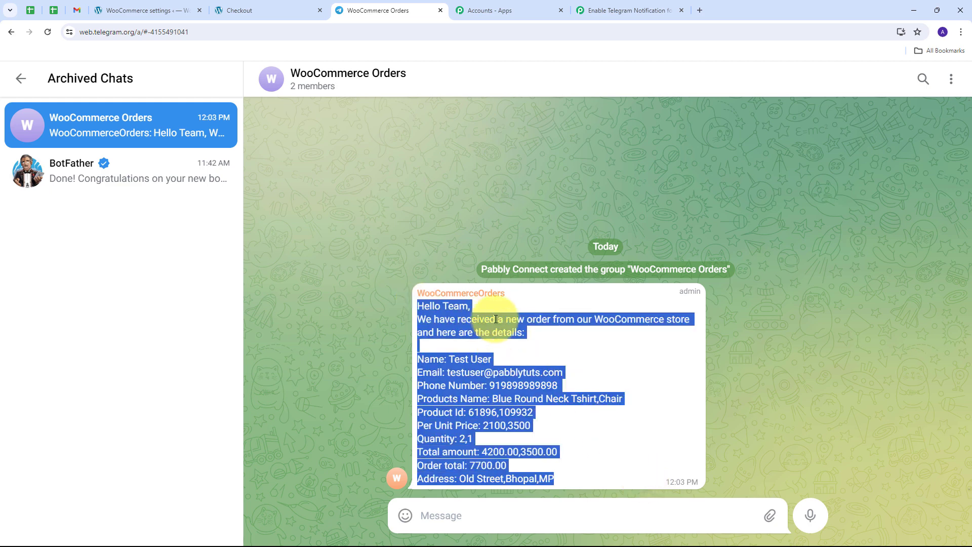
{"action": "left_click", "coordinate": [589, 342]}
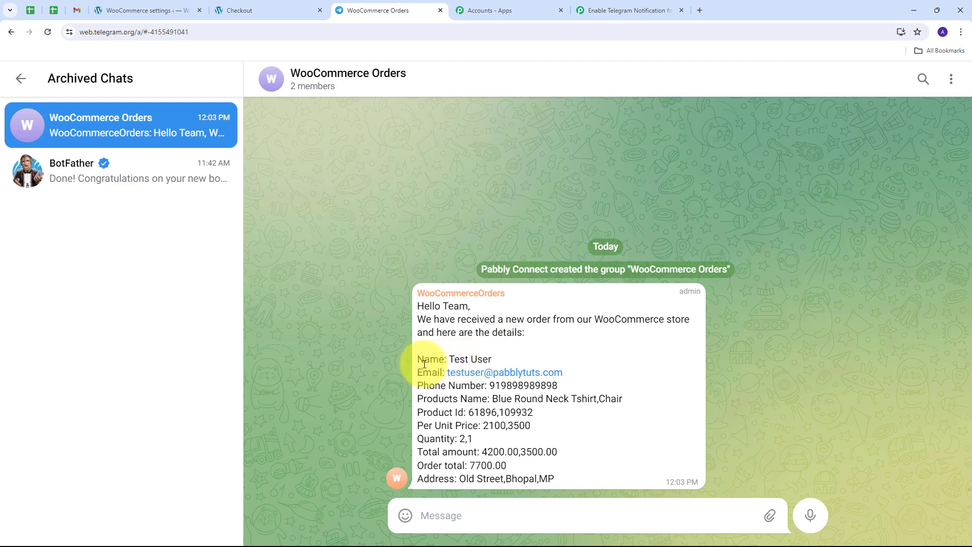
{"action": "left_click_drag", "start_coordinate": [448, 359], "coordinate": [491, 359]}
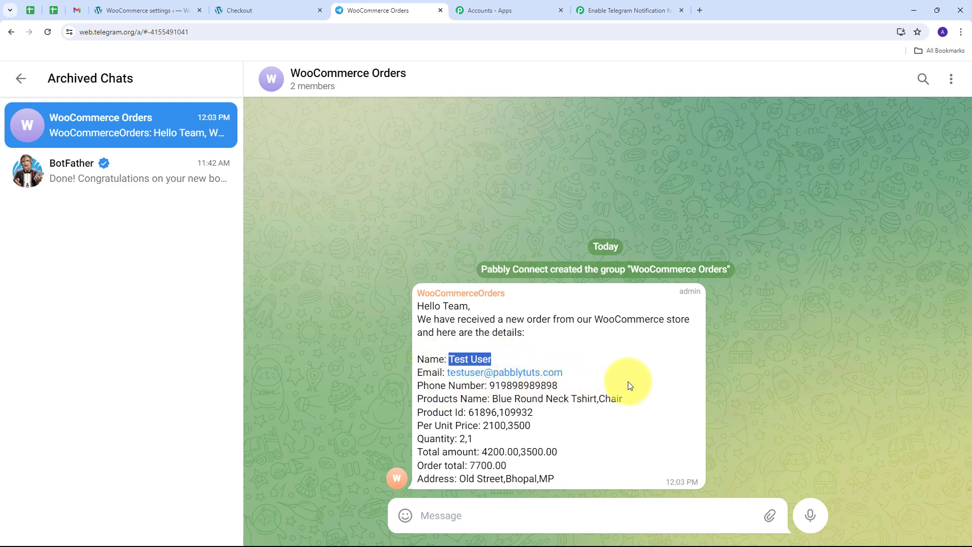
{"action": "left_click_drag", "start_coordinate": [489, 386], "coordinate": [617, 386]}
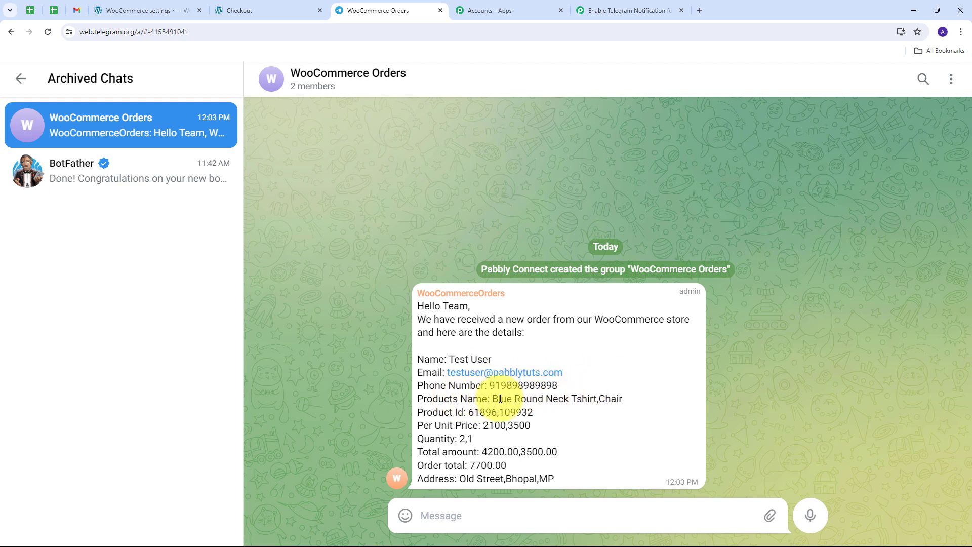
{"action": "left_click_drag", "start_coordinate": [492, 398], "coordinate": [635, 403]}
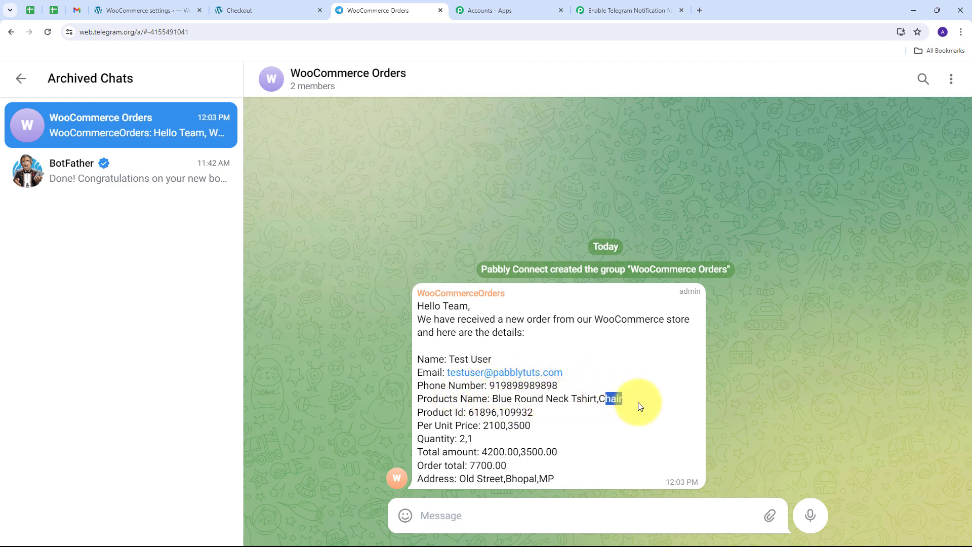
{"action": "left_click", "coordinate": [563, 415]}
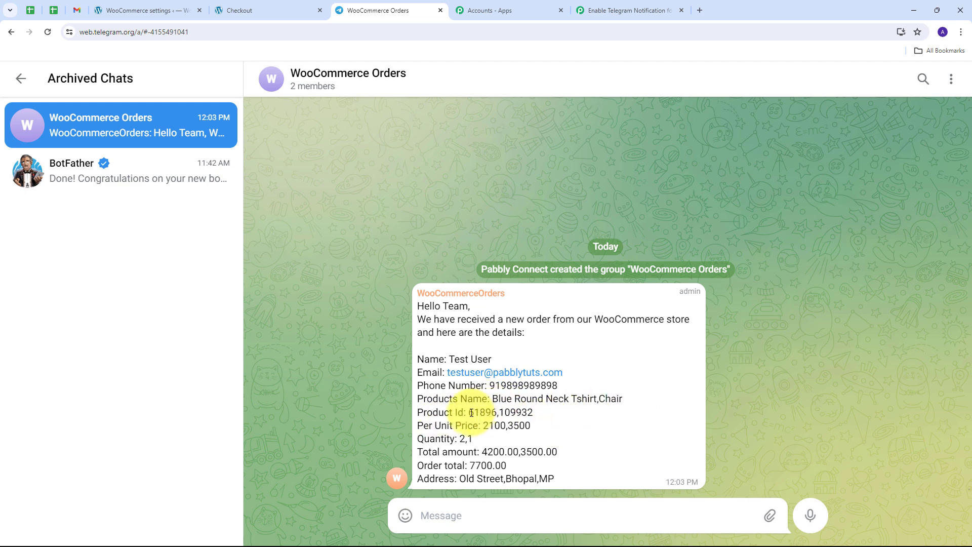
Step: Check the test message's product IDs, unit prices, quantities, totals and address, and recheck its product names
{"action": "left_click_drag", "start_coordinate": [468, 412], "coordinate": [563, 418]}
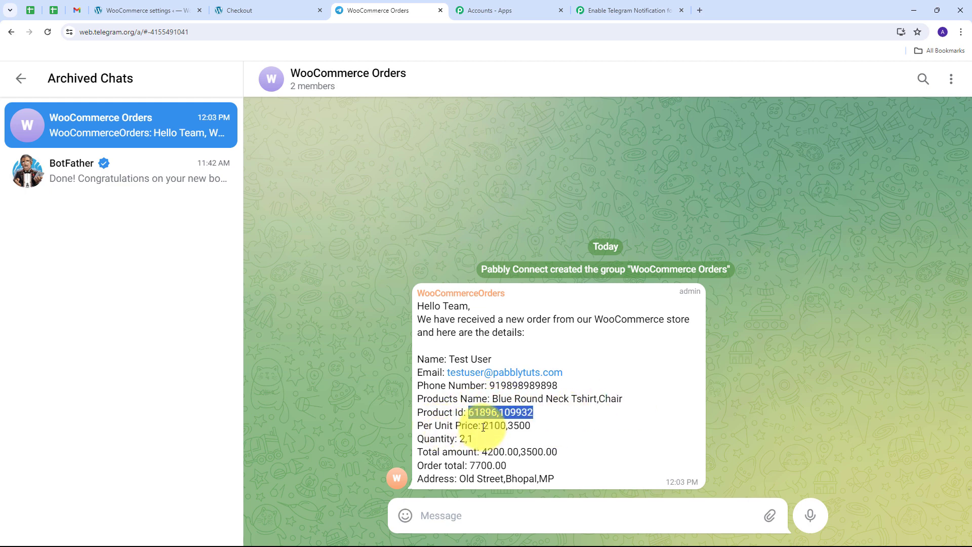
{"action": "left_click_drag", "start_coordinate": [482, 425], "coordinate": [573, 431]}
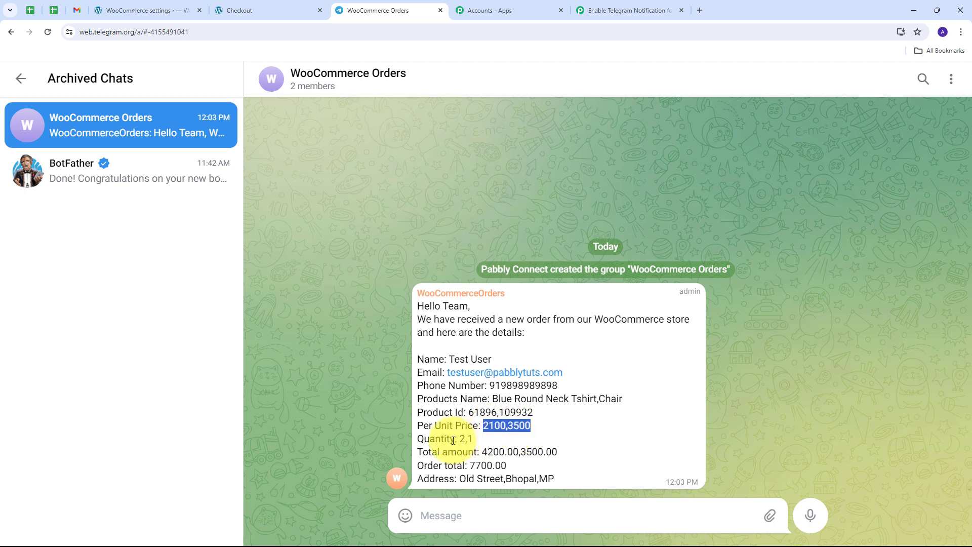
{"action": "left_click_drag", "start_coordinate": [458, 438], "coordinate": [559, 452]}
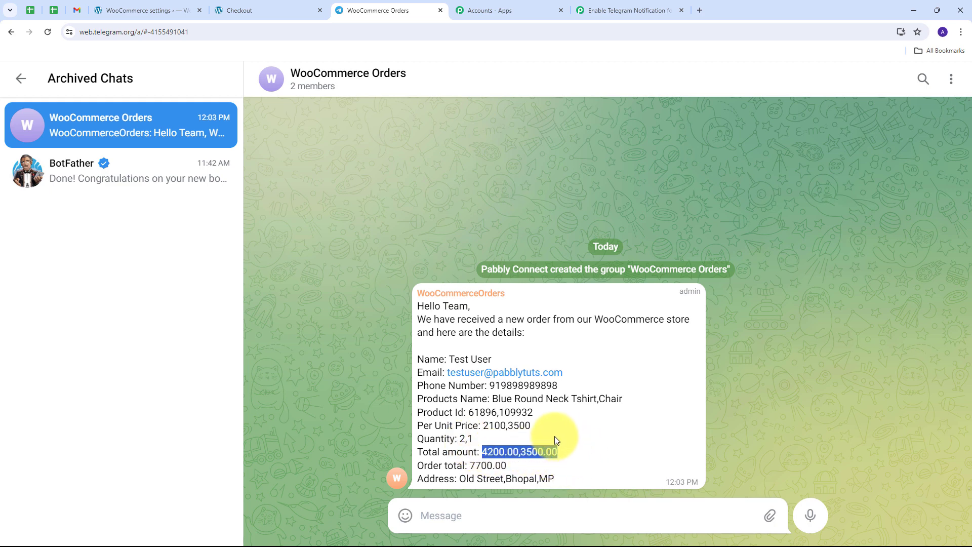
{"action": "left_click_drag", "start_coordinate": [470, 466], "coordinate": [548, 465]}
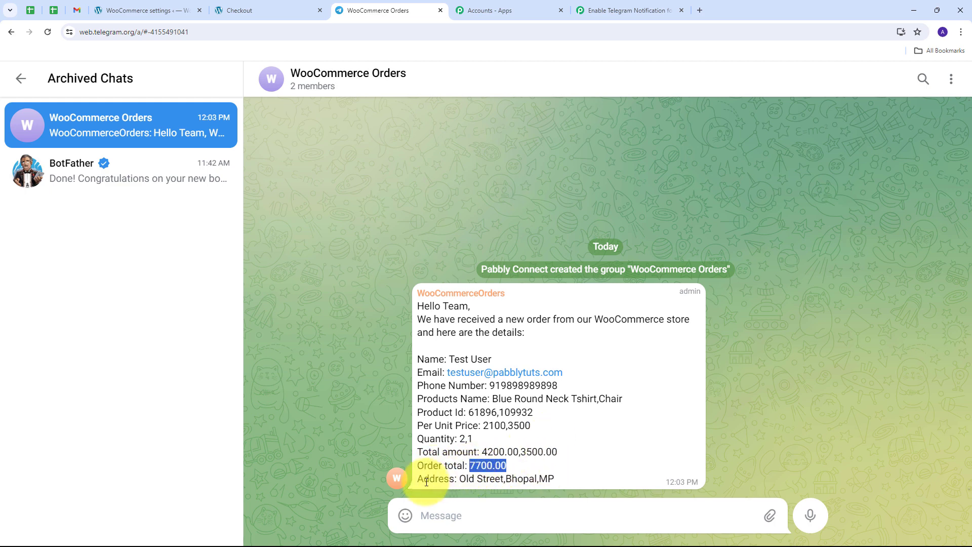
{"action": "left_click_drag", "start_coordinate": [458, 478], "coordinate": [554, 480]}
{"action": "left_click", "coordinate": [440, 322]}
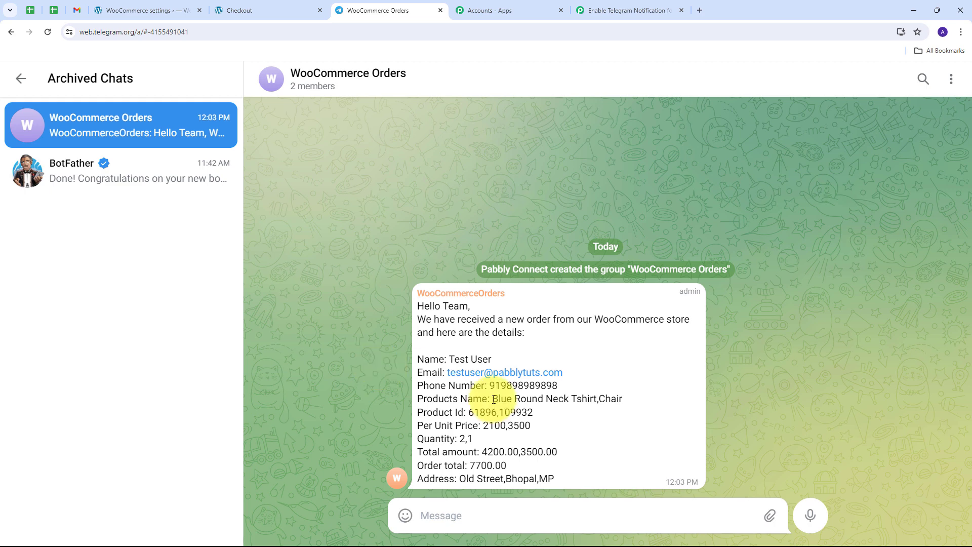
{"action": "left_click_drag", "start_coordinate": [492, 399], "coordinate": [636, 403]}
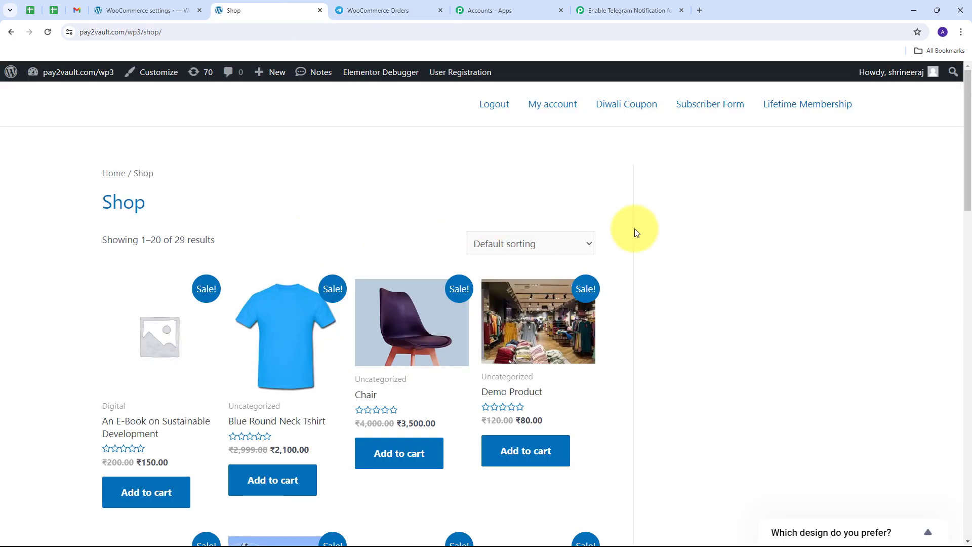
Step: Put one Real You Note PRO and two Polo T-Shirts in the WooCommerce shop's cart and proceed to checkout
{"action": "scroll", "coordinate": [641, 216], "scroll_direction": "down", "scroll_amount": 8}
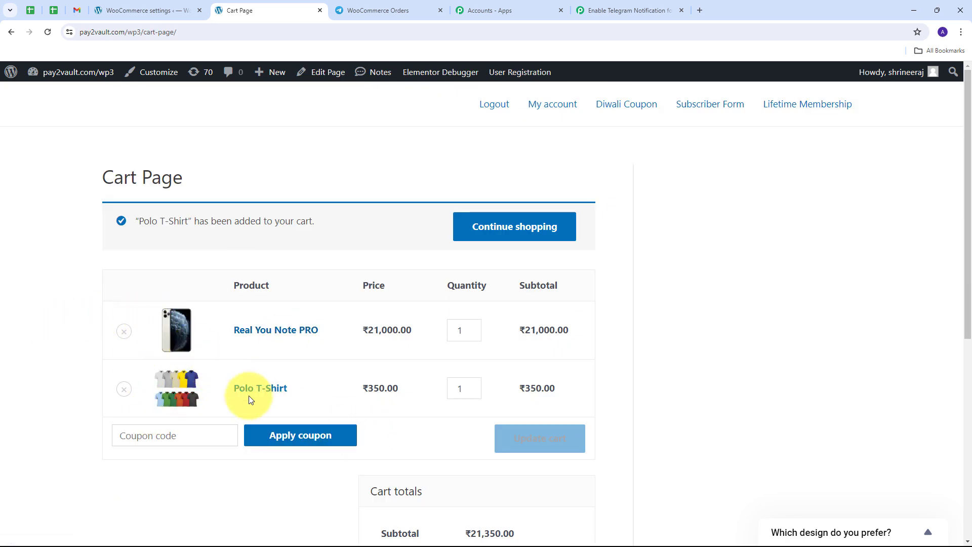
{"action": "left_click", "coordinate": [473, 384]}
{"action": "scroll", "coordinate": [582, 390], "scroll_direction": "down", "scroll_amount": 1}
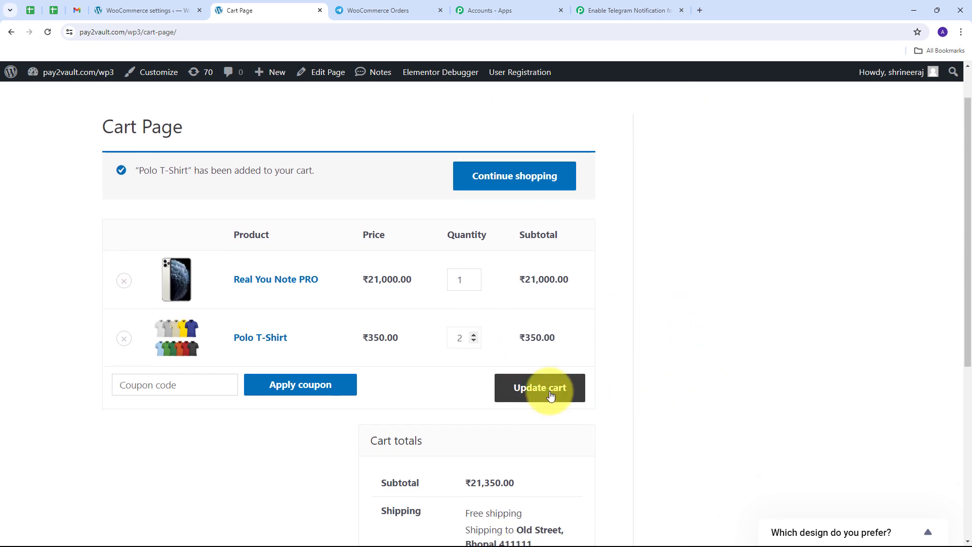
{"action": "left_click", "coordinate": [551, 395]}
{"action": "scroll", "coordinate": [623, 310], "scroll_direction": "down", "scroll_amount": 5}
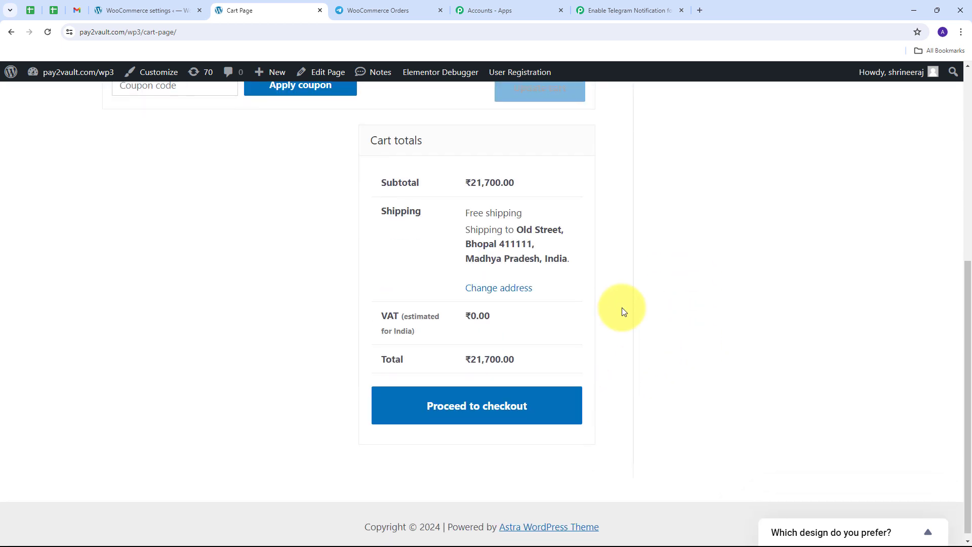
{"action": "left_click", "coordinate": [450, 402]}
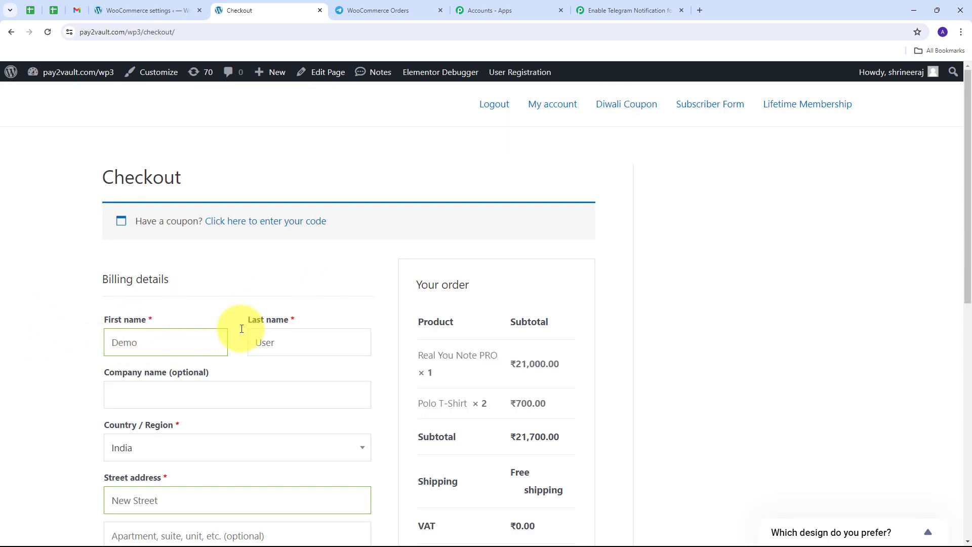
Step: Review the filled billing details from name to email address and place the cash-on-delivery order
{"action": "scroll", "coordinate": [112, 304], "scroll_direction": "down", "scroll_amount": 3}
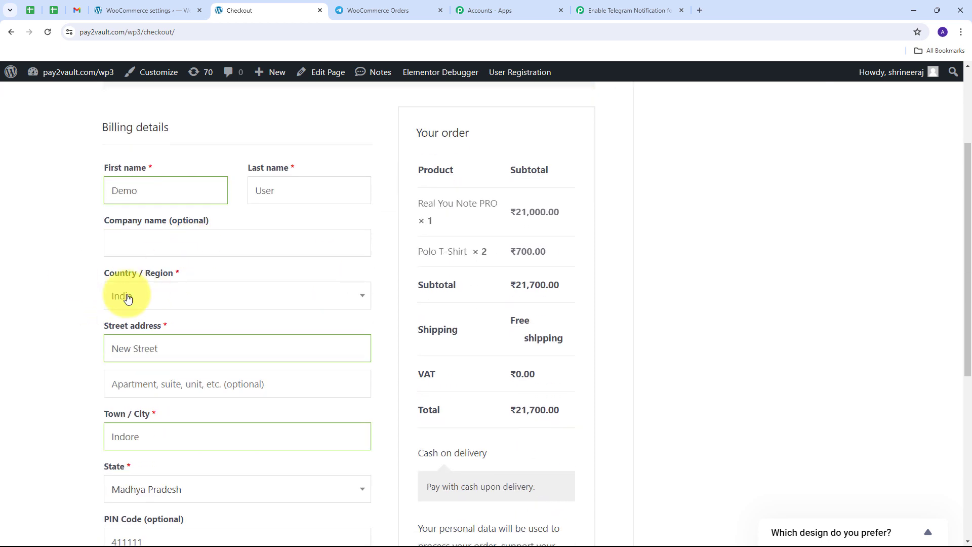
{"action": "scroll", "coordinate": [112, 301], "scroll_direction": "down", "scroll_amount": 1}
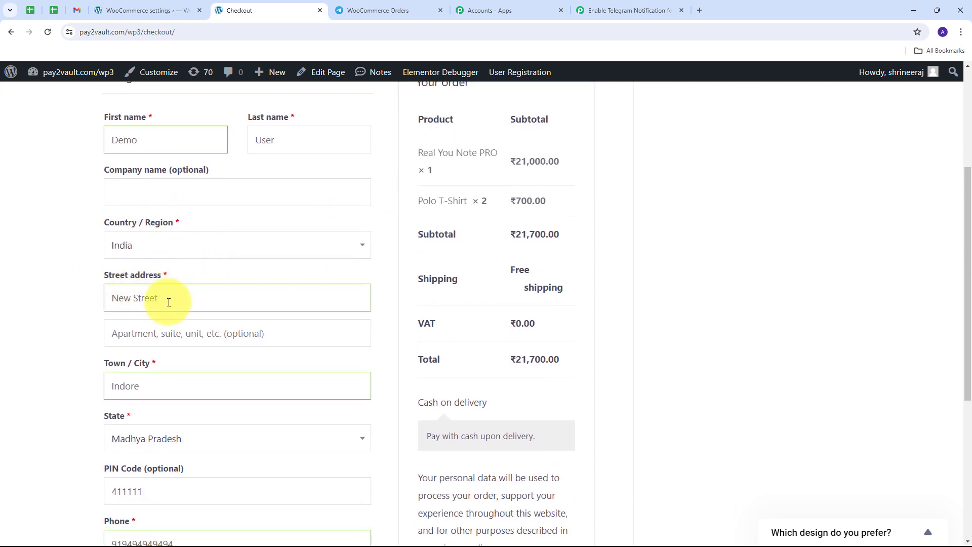
{"action": "scroll", "coordinate": [97, 295], "scroll_direction": "down", "scroll_amount": 2}
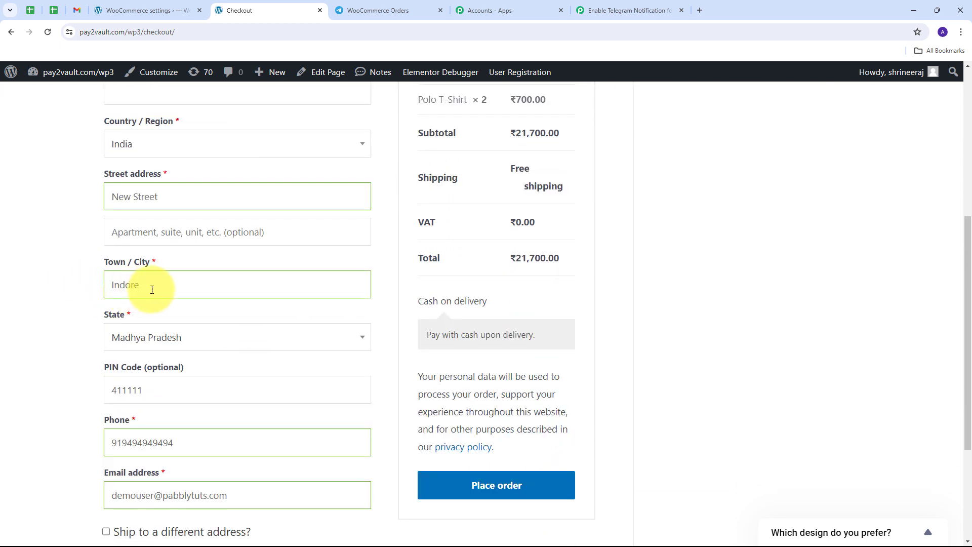
{"action": "scroll", "coordinate": [167, 291], "scroll_direction": "down", "scroll_amount": 2}
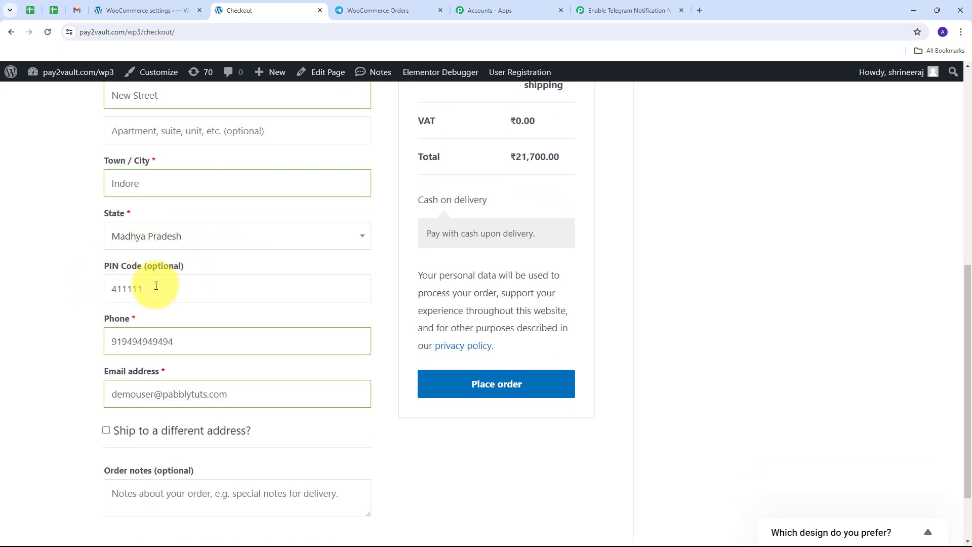
{"action": "left_click_drag", "start_coordinate": [157, 285], "coordinate": [59, 297]}
{"action": "scroll", "coordinate": [167, 288], "scroll_direction": "down", "scroll_amount": 1}
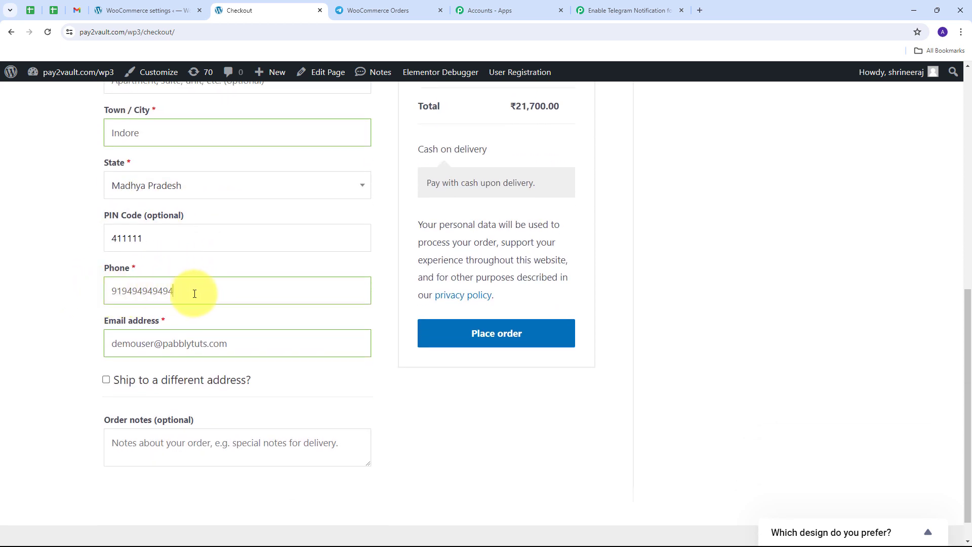
{"action": "left_click_drag", "start_coordinate": [193, 291], "coordinate": [69, 310]}
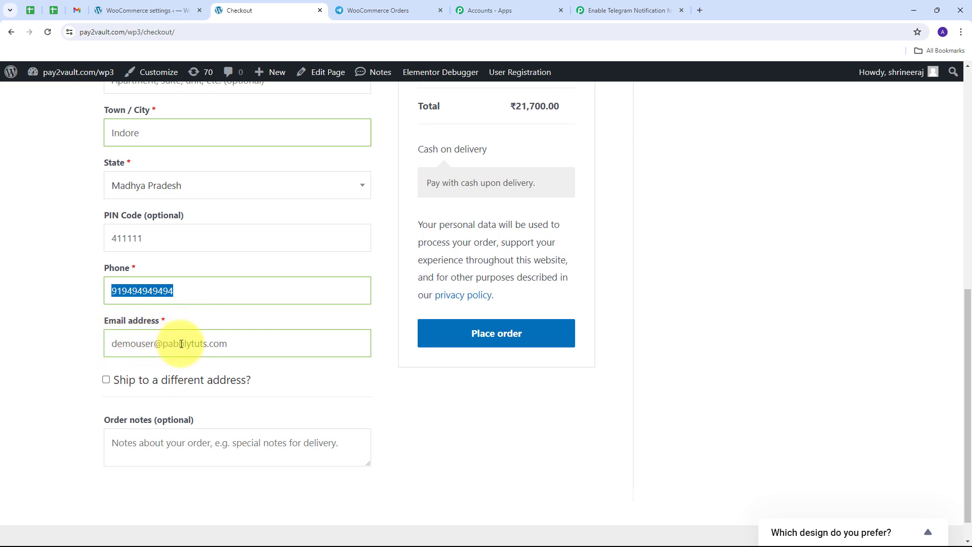
{"action": "scroll", "coordinate": [345, 347], "scroll_direction": "up", "scroll_amount": 5}
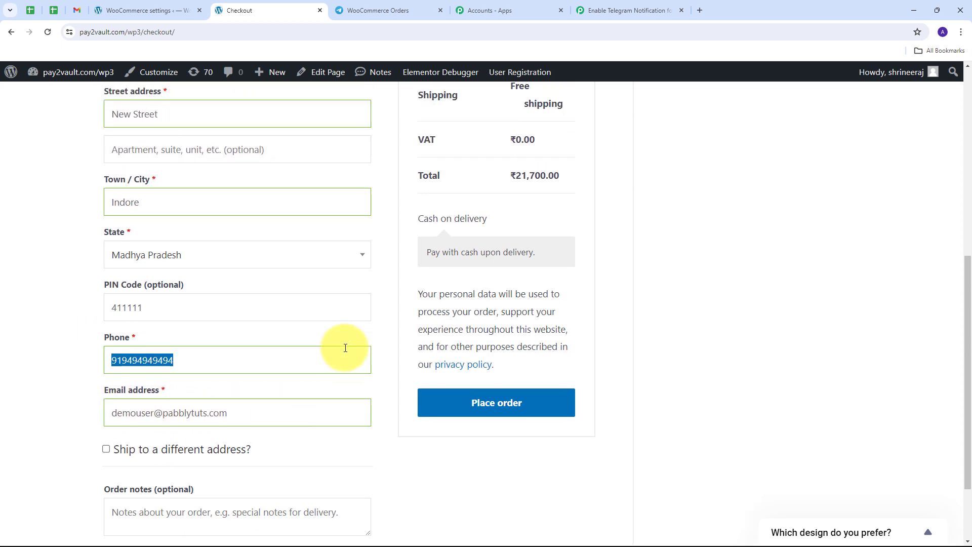
{"action": "scroll", "coordinate": [345, 347], "scroll_direction": "down", "scroll_amount": 5}
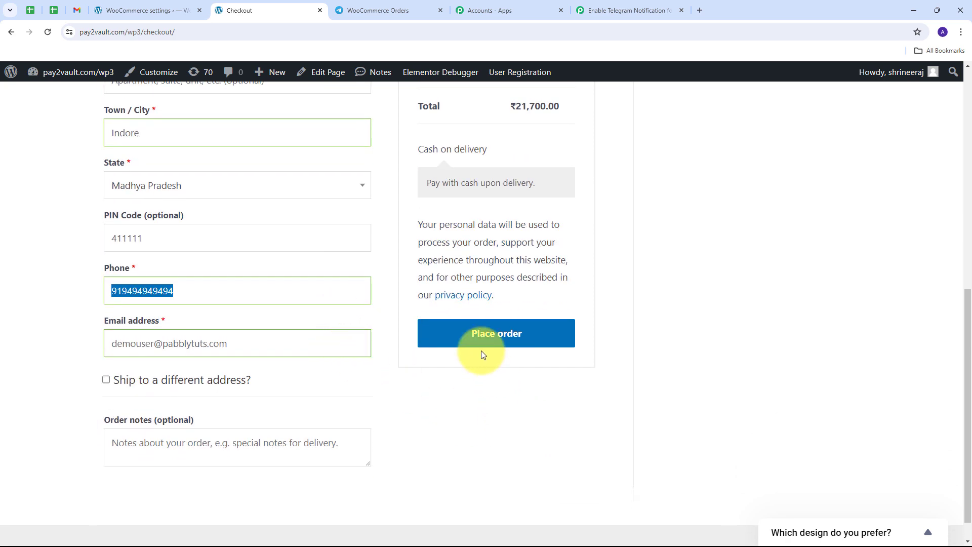
{"action": "left_click", "coordinate": [484, 335]}
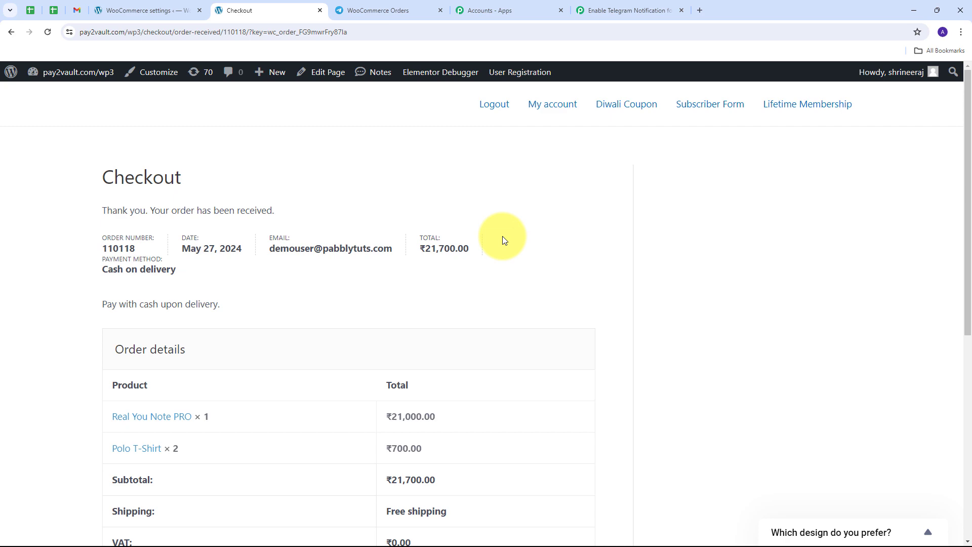
Step: Switch to the WooCommerce Orders group in Telegram and check the new order message's text, customer name, phone number and product names
{"action": "key", "text": "ctrl+Tab"}
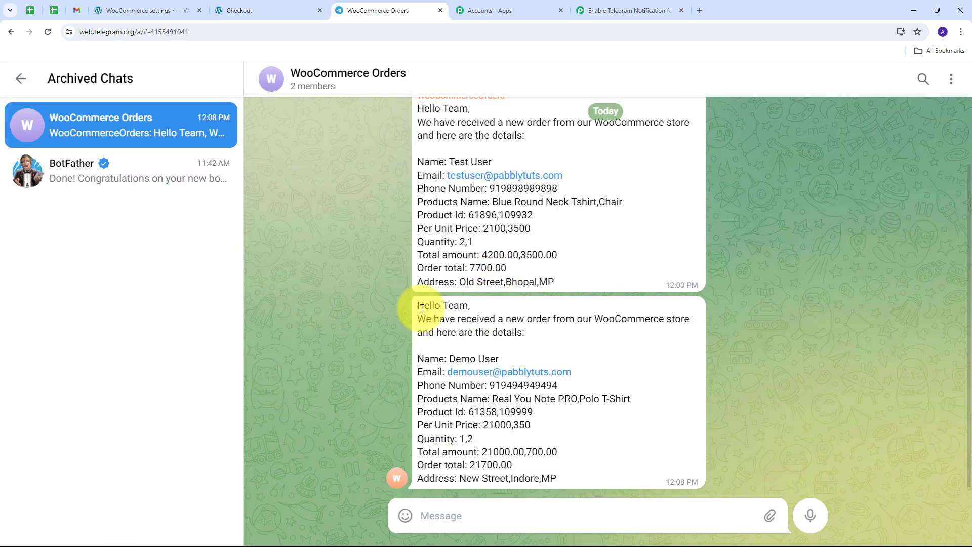
{"action": "left_click_drag", "start_coordinate": [416, 305], "coordinate": [596, 495]}
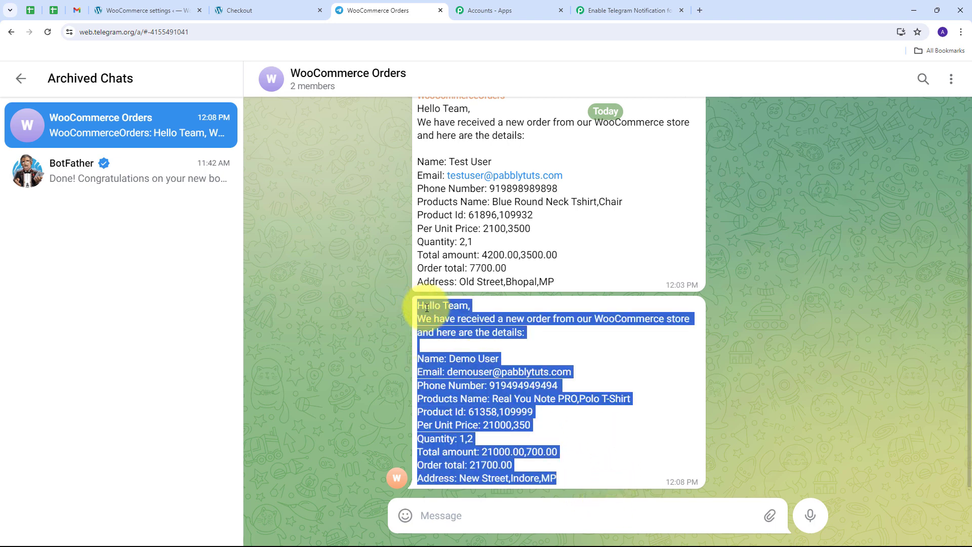
{"action": "left_click", "coordinate": [374, 330]}
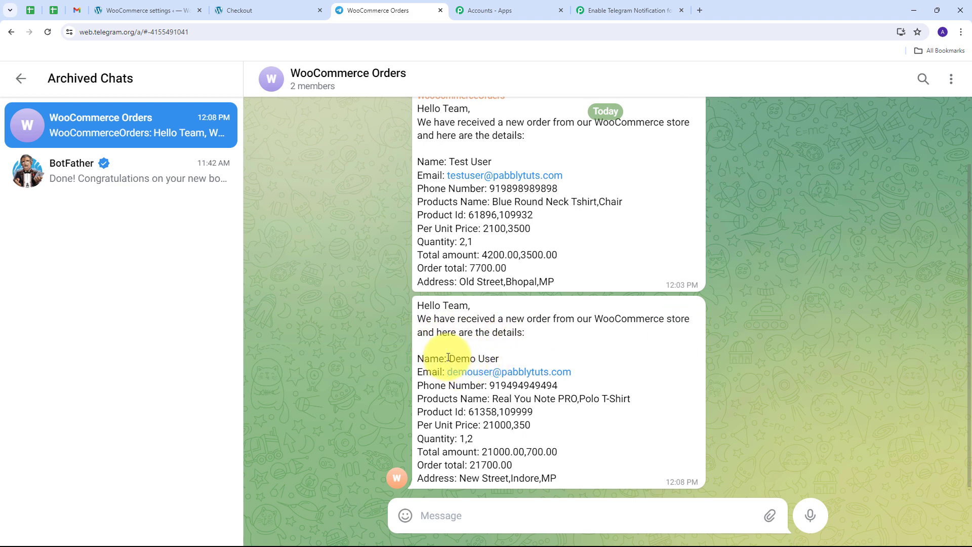
{"action": "left_click_drag", "start_coordinate": [448, 357], "coordinate": [499, 358]}
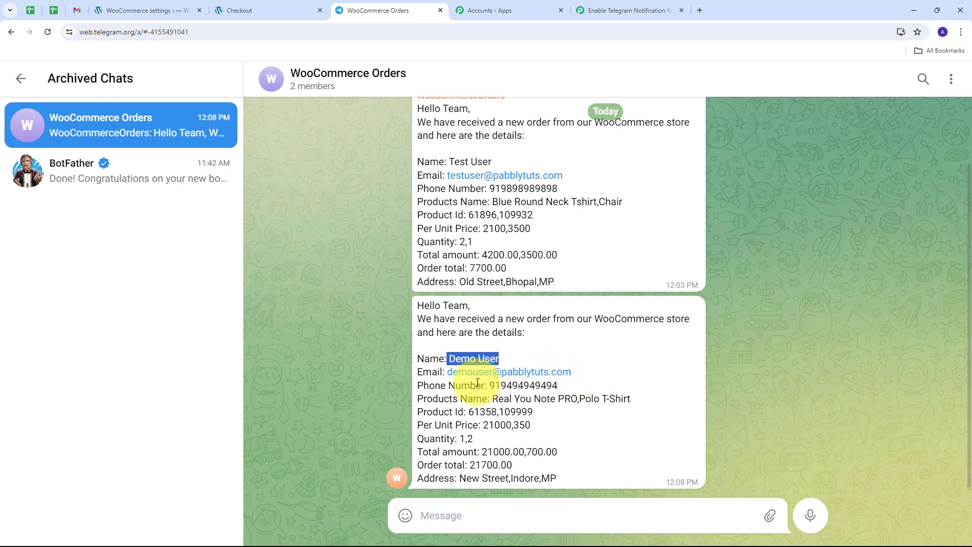
{"action": "left_click_drag", "start_coordinate": [489, 385], "coordinate": [585, 398]}
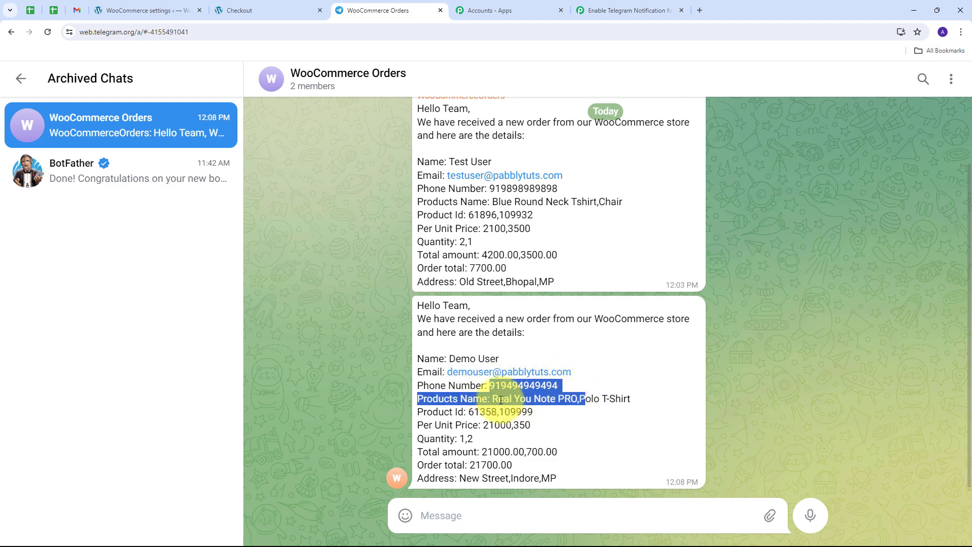
{"action": "left_click", "coordinate": [500, 400]}
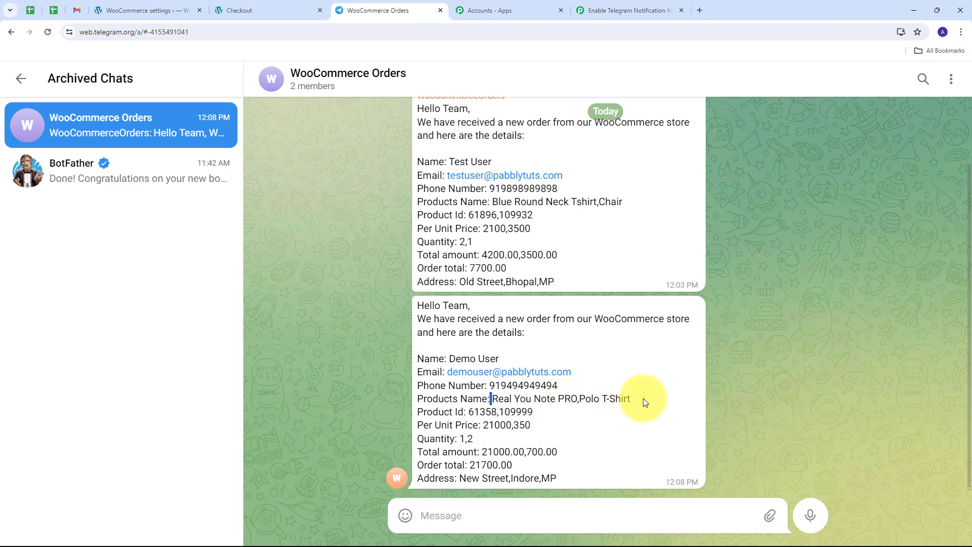
Step: Check the new order message's product IDs, unit prices, quantities, total amounts, order total and address
{"action": "left_click_drag", "start_coordinate": [474, 411], "coordinate": [595, 406]}
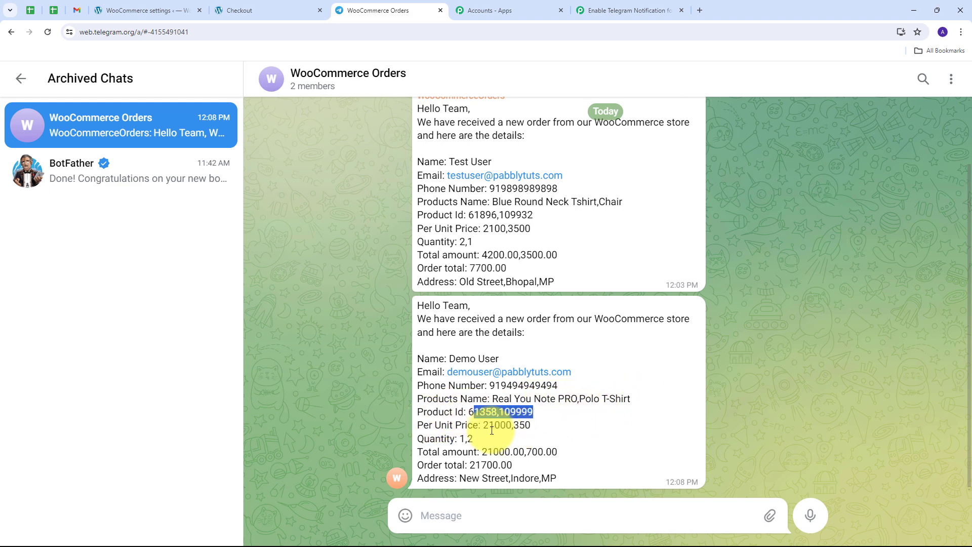
{"action": "left_click_drag", "start_coordinate": [483, 425], "coordinate": [553, 424]}
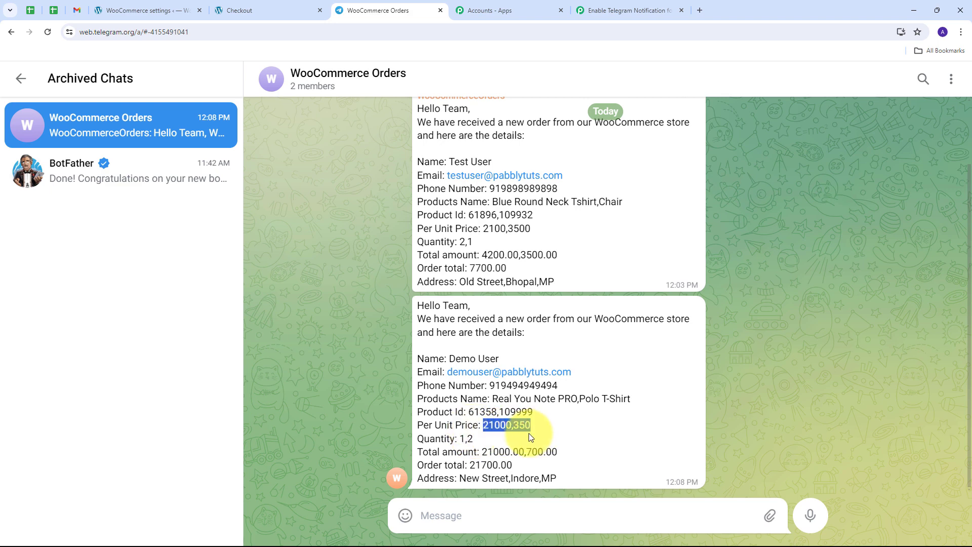
{"action": "left_click_drag", "start_coordinate": [457, 438], "coordinate": [628, 446]}
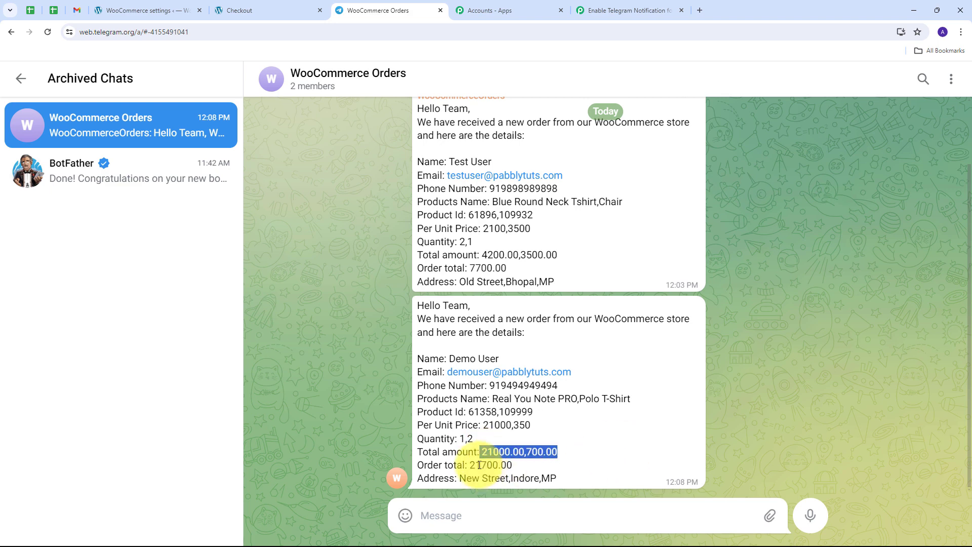
{"action": "left_click_drag", "start_coordinate": [469, 465], "coordinate": [546, 466]}
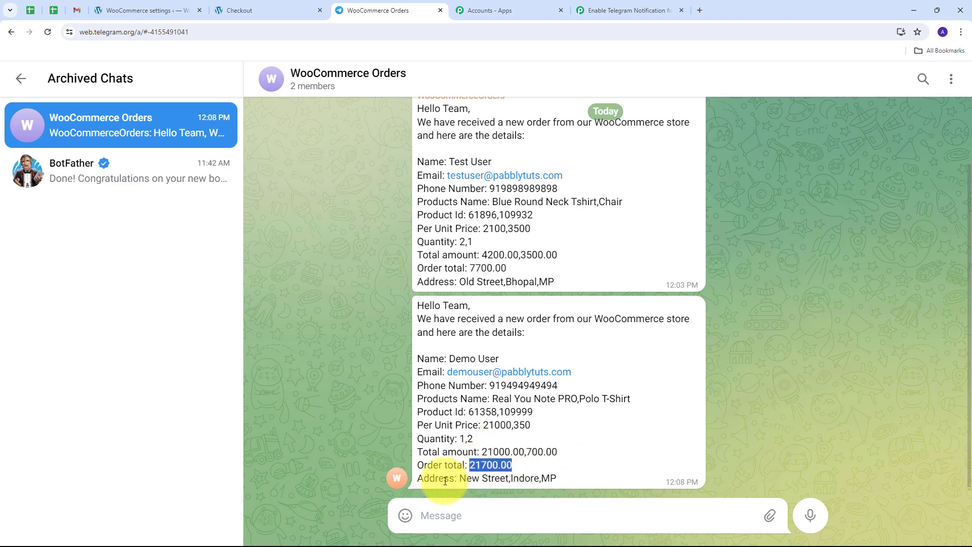
{"action": "left_click_drag", "start_coordinate": [458, 478], "coordinate": [565, 479]}
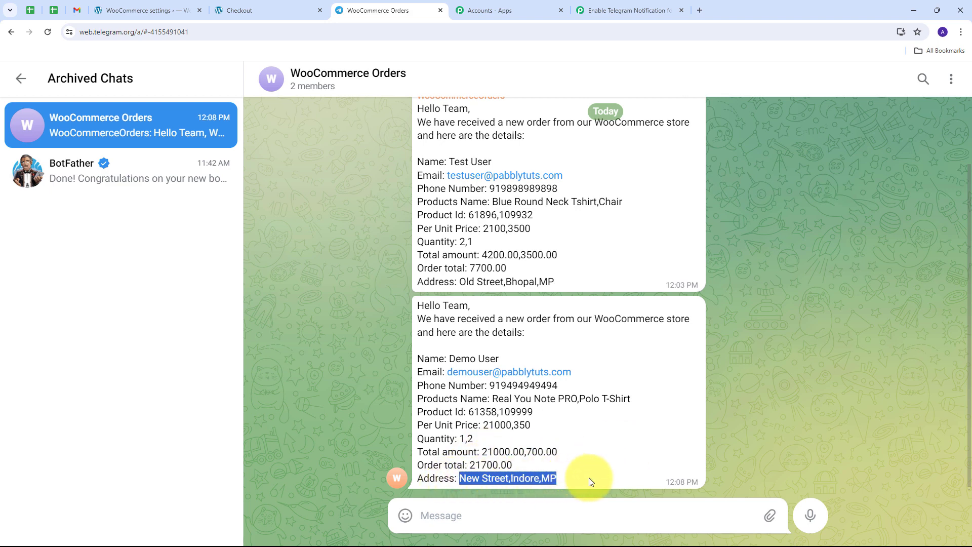
{"action": "left_click", "coordinate": [363, 390]}
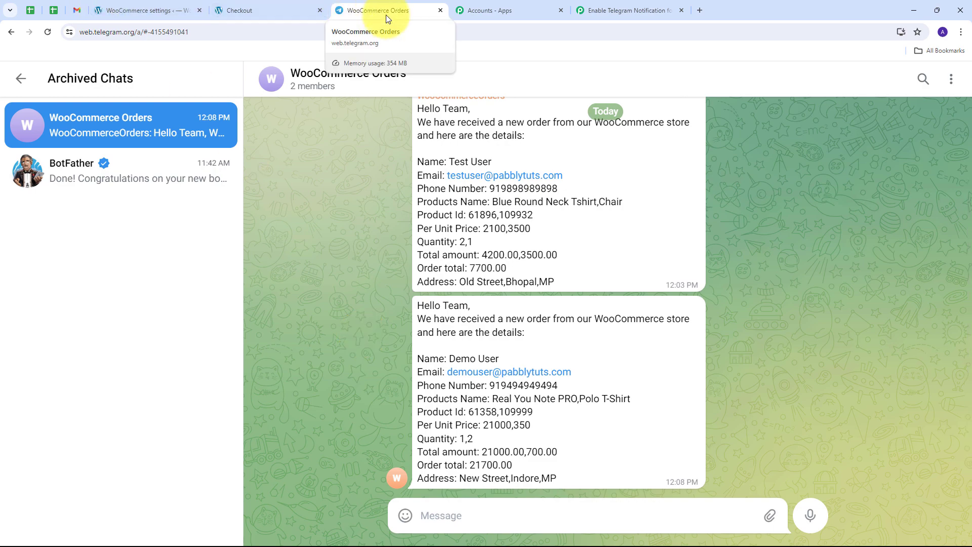
Step: Return to the Pabbly Connect workflow and review its WooCommerce trigger, Line Itemizer and Telegram Bot steps
{"action": "left_click", "coordinate": [618, 9]}
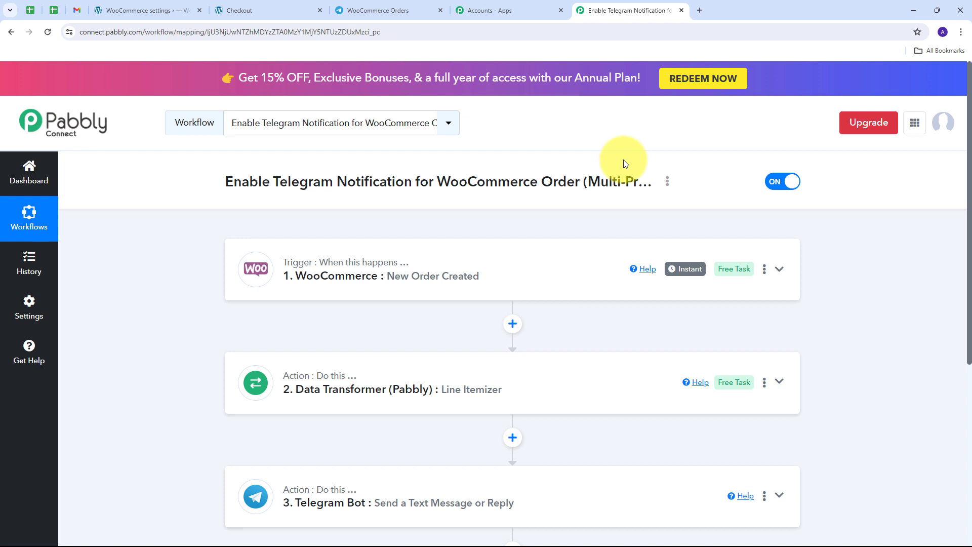
{"action": "scroll", "coordinate": [265, 214], "scroll_direction": "down", "scroll_amount": 1}
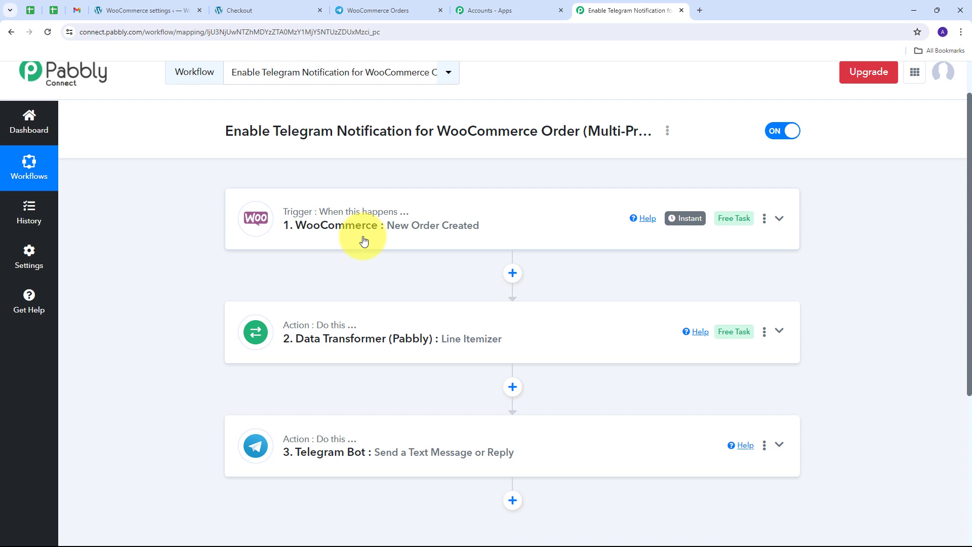
{"action": "scroll", "coordinate": [155, 216], "scroll_direction": "down", "scroll_amount": 1}
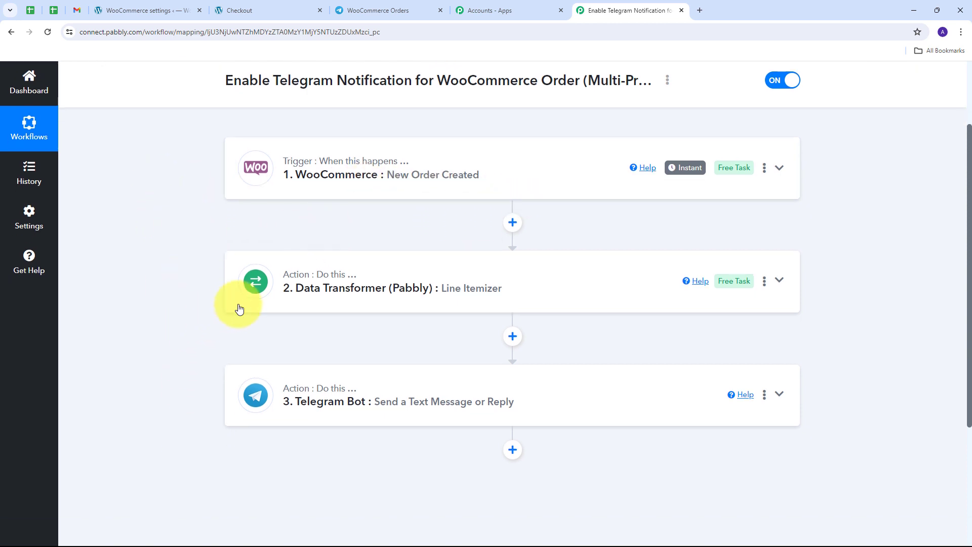
{"action": "mouse_move", "coordinate": [317, 278]}
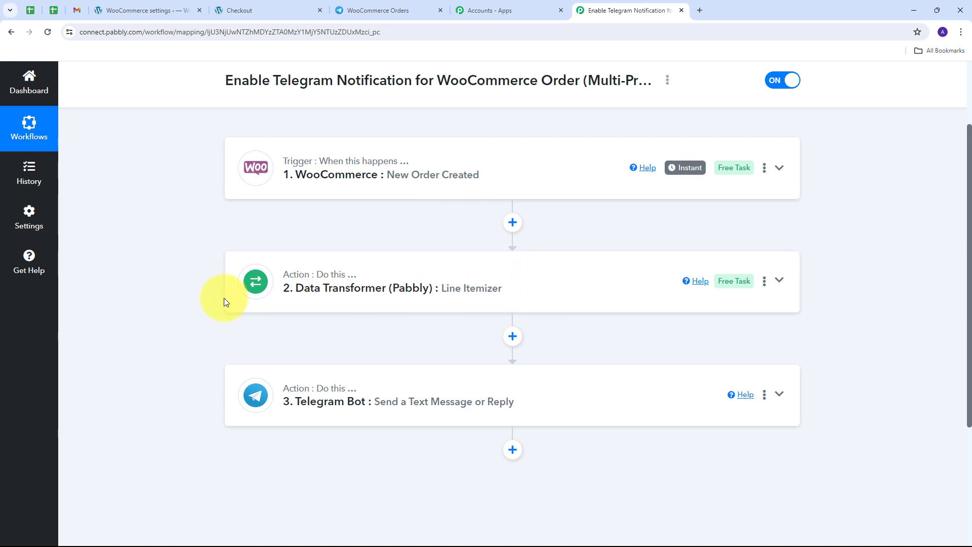
{"action": "scroll", "coordinate": [192, 261], "scroll_direction": "down", "scroll_amount": 1}
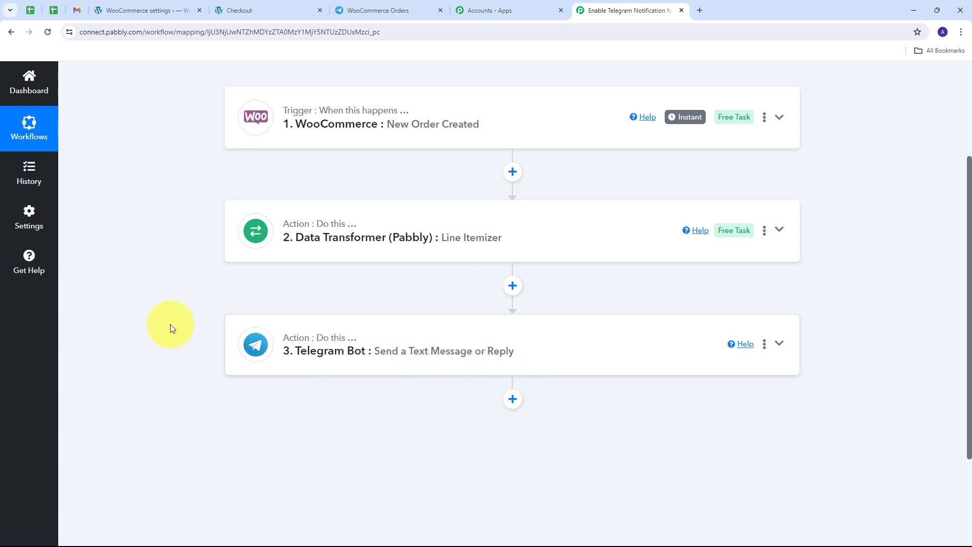
{"action": "scroll", "coordinate": [162, 323], "scroll_direction": "up", "scroll_amount": 3}
{"action": "scroll", "coordinate": [162, 330], "scroll_direction": "down", "scroll_amount": 1}
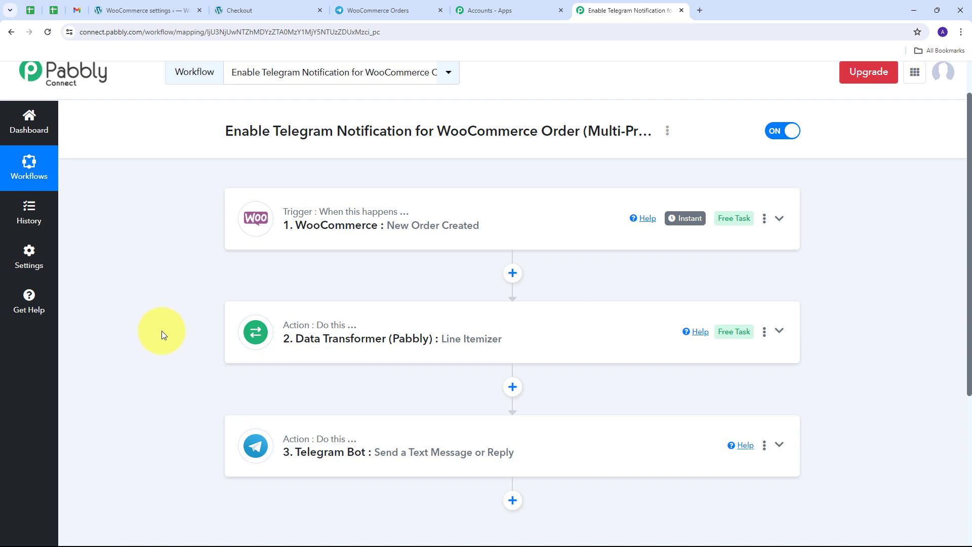